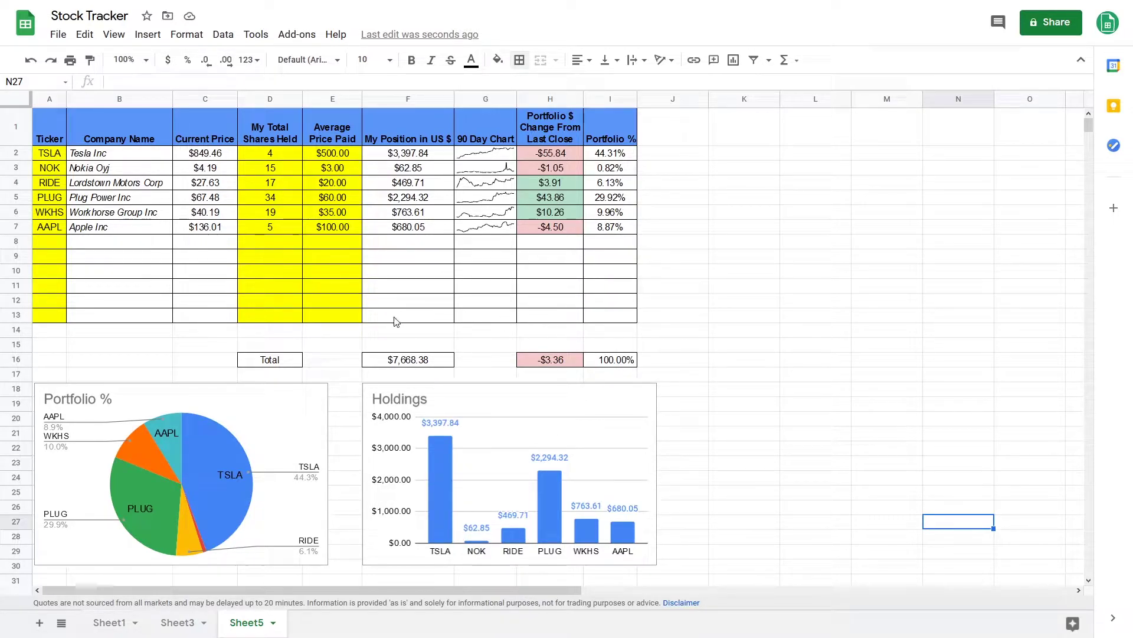
Enter NIO in A8 with 10 shares in D8 and a 30 average price in E8
{"action": "left_click", "coordinate": [52, 245]}
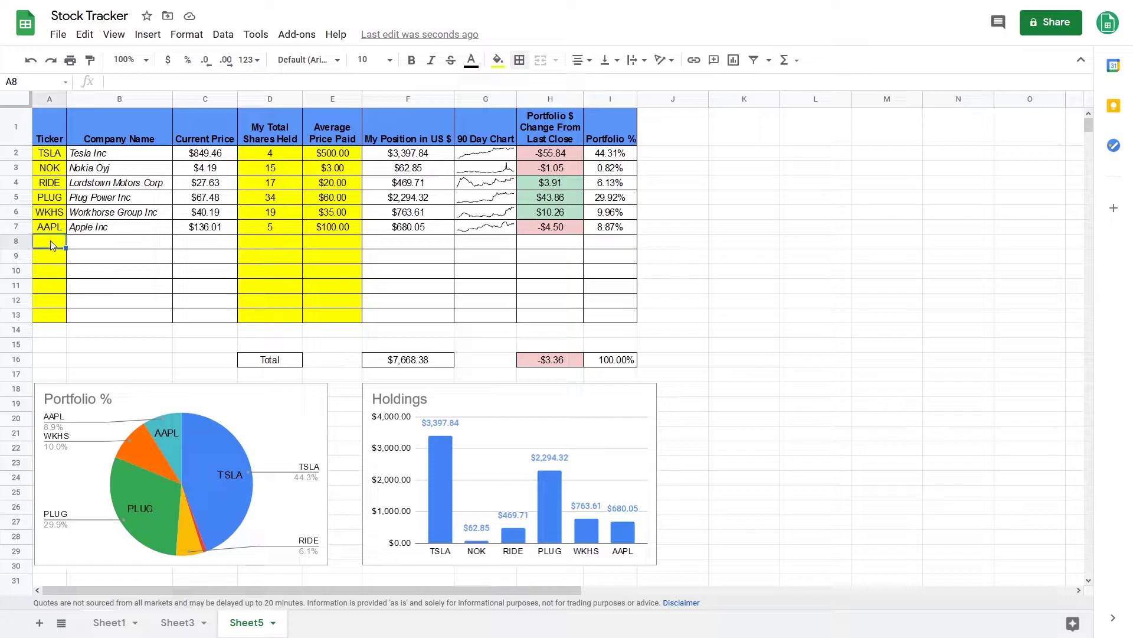
{"action": "type", "text": "NIO"}
{"action": "key", "text": "Return"}
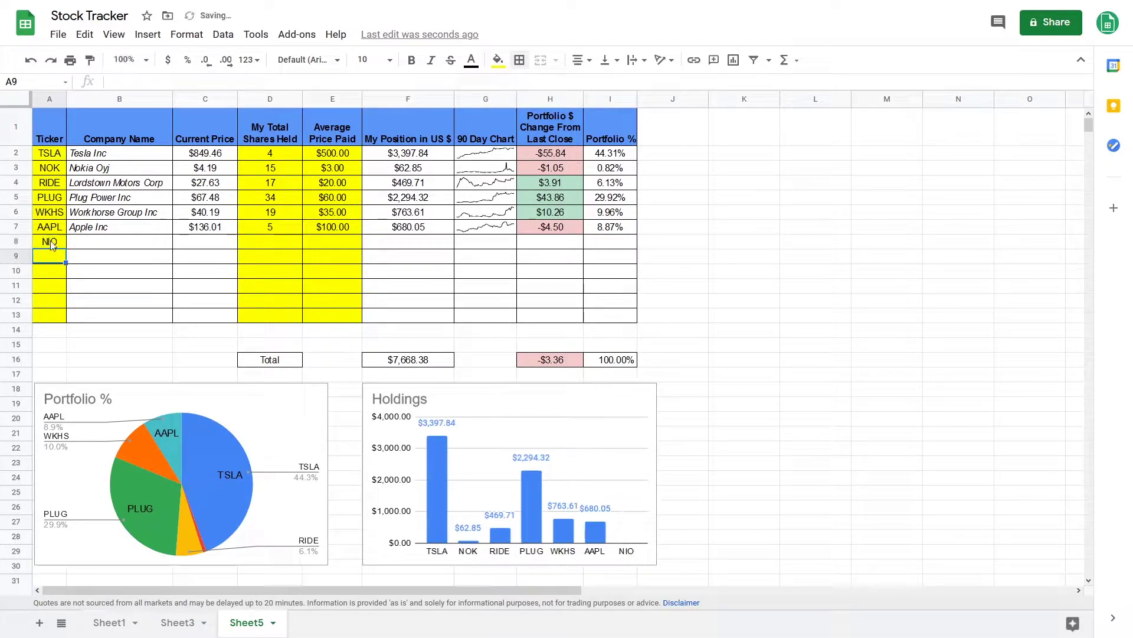
{"action": "key", "text": "Up"}
{"action": "key", "text": "Right"}
{"action": "key", "text": "Right"}
{"action": "key", "text": "Right"}
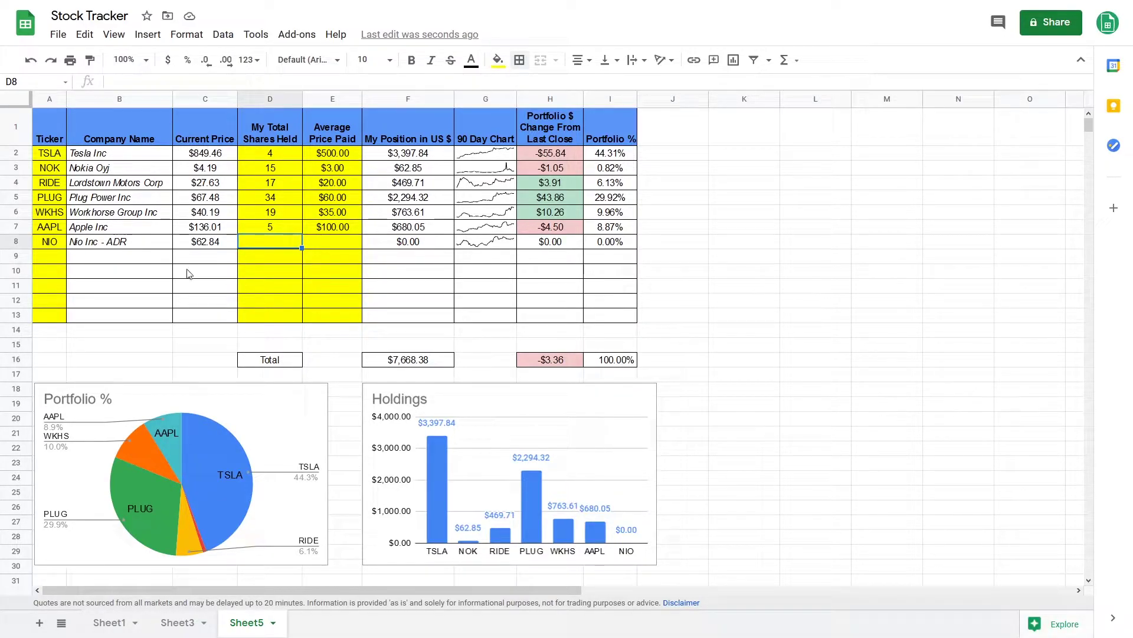
{"action": "type", "text": "10"}
{"action": "key", "text": "Return"}
{"action": "left_click", "coordinate": [340, 245]}
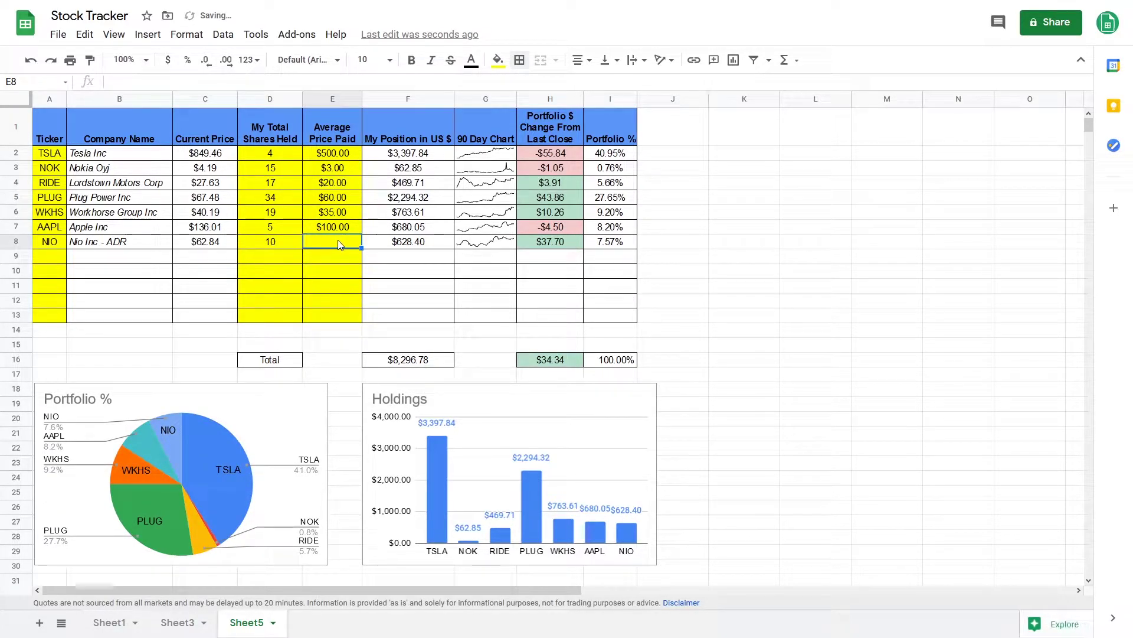
{"action": "type", "text": "30"}
{"action": "key", "text": "Return"}
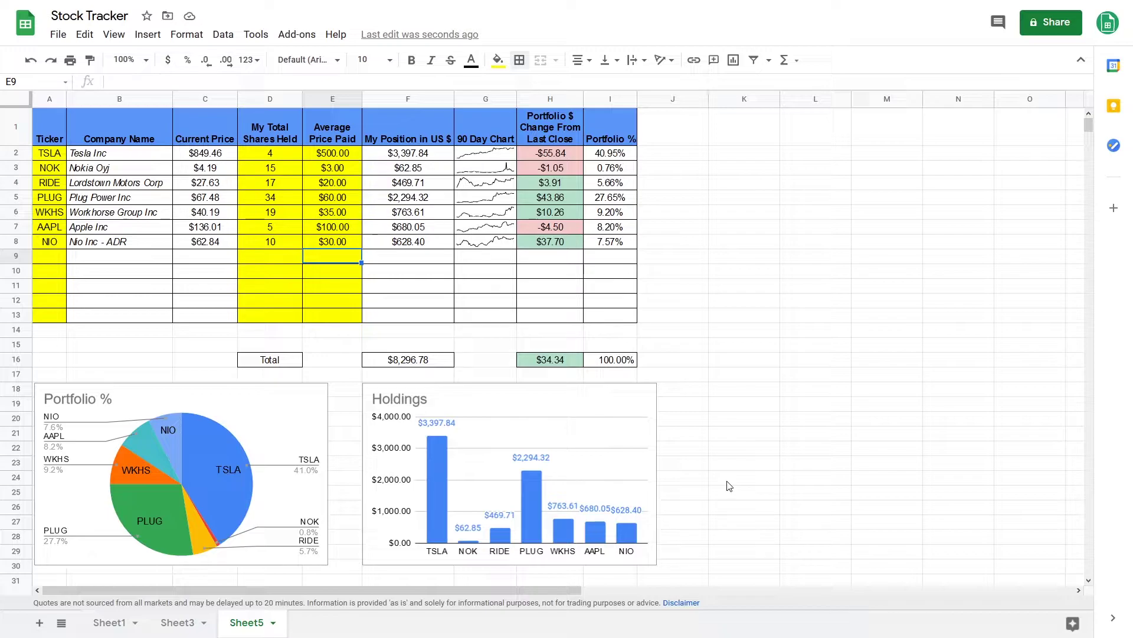
Add a new blank sheet, Sheet6, and switch to it
{"action": "left_click", "coordinate": [39, 622]}
{"action": "key", "text": "ctrl+shift+Page_Up"}
{"action": "left_click_drag", "start_coordinate": [54, 140], "coordinate": [204, 142]}
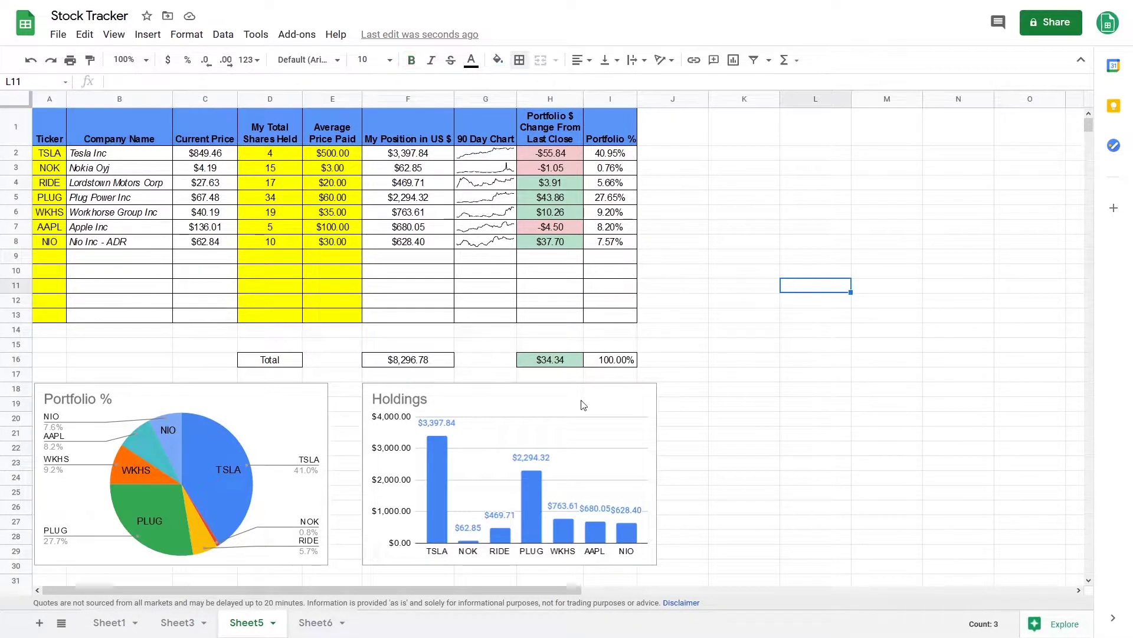
{"action": "key", "text": "ctrl+shift+Page_Down"}
Type the headers Ticker, Company Name and Current Price into A1:C1
{"action": "double_click", "coordinate": [75, 116]}
{"action": "type", "text": "T"}
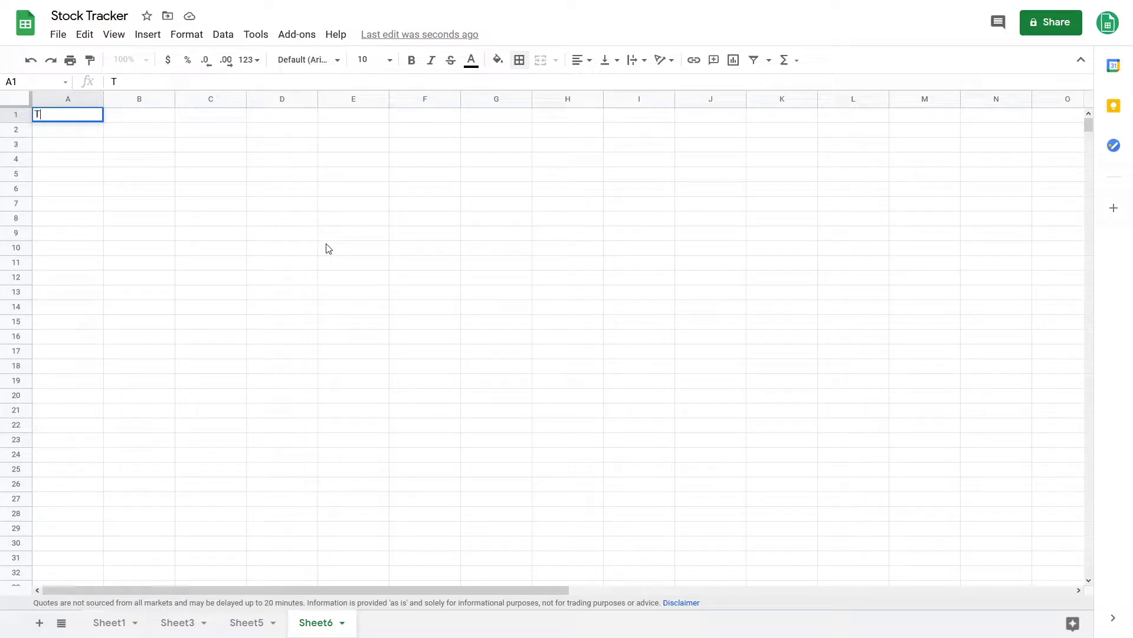
{"action": "type", "text": "icker"}
{"action": "key", "text": "Tab"}
{"action": "type", "text": "Comap"}
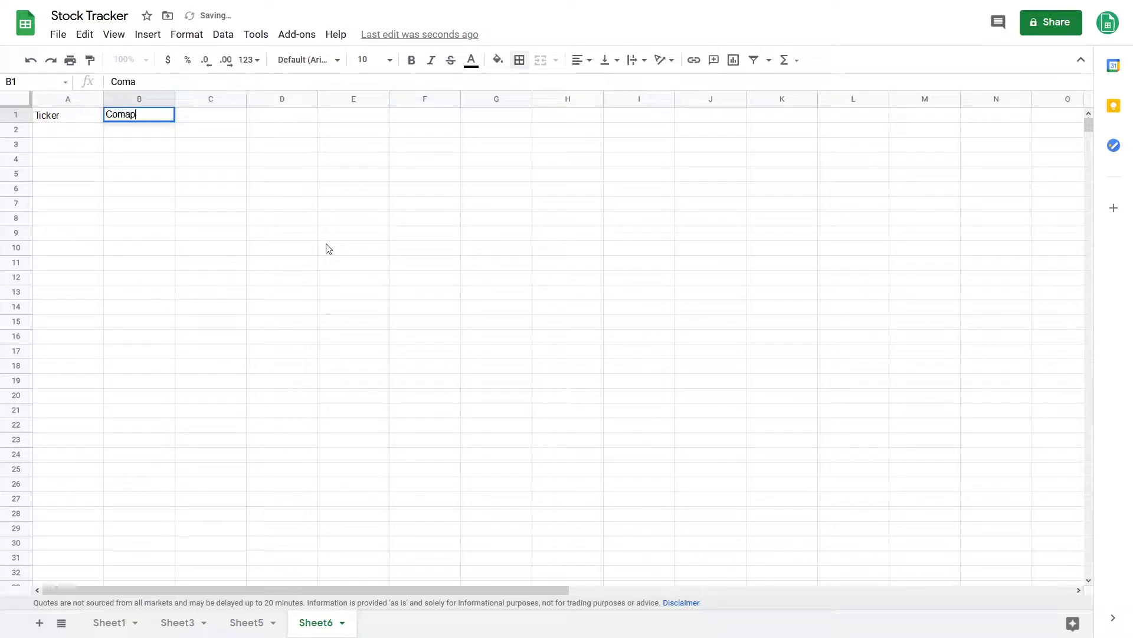
{"action": "type", "text": "ny"}
{"action": "key", "text": "BackSpace"}
{"action": "key", "text": "BackSpace"}
{"action": "key", "text": "BackSpace"}
{"action": "key", "text": "BackSpace"}
{"action": "type", "text": "pany"}
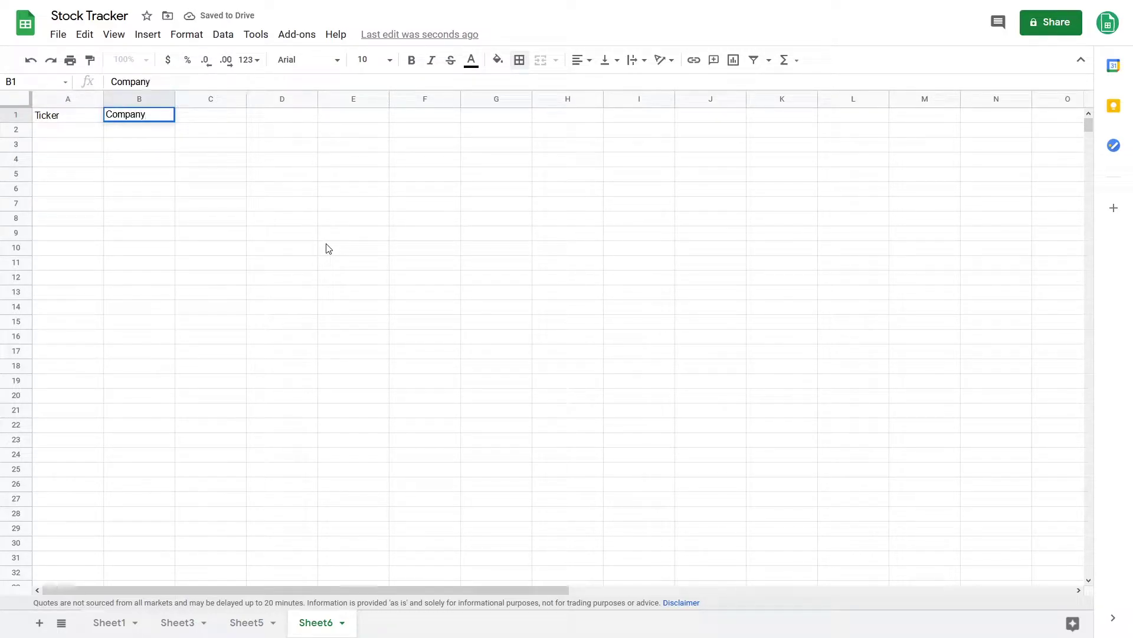
{"action": "type", "text": " Name"}
{"action": "key", "text": "Tab"}
{"action": "type", "text": "Curre"}
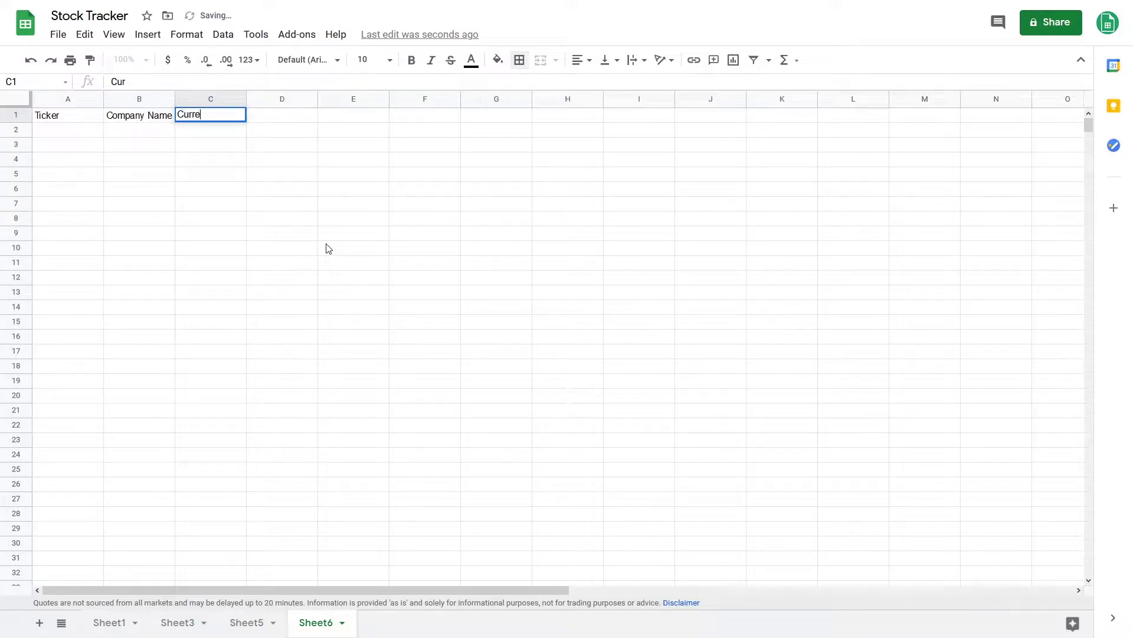
{"action": "type", "text": "nt Price"}
Finish the Current Price header, enter TSLA in A2, and put =GOOGLEFINANCE(A2,"name") in B2
{"action": "left_click", "coordinate": [69, 131]}
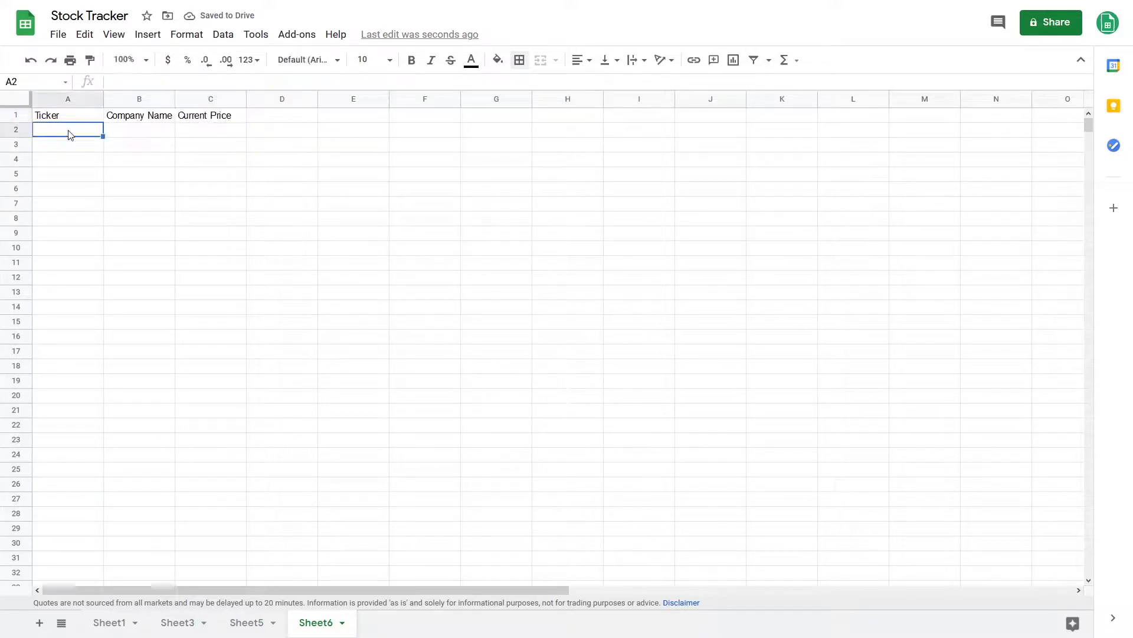
{"action": "type", "text": "TSLA"}
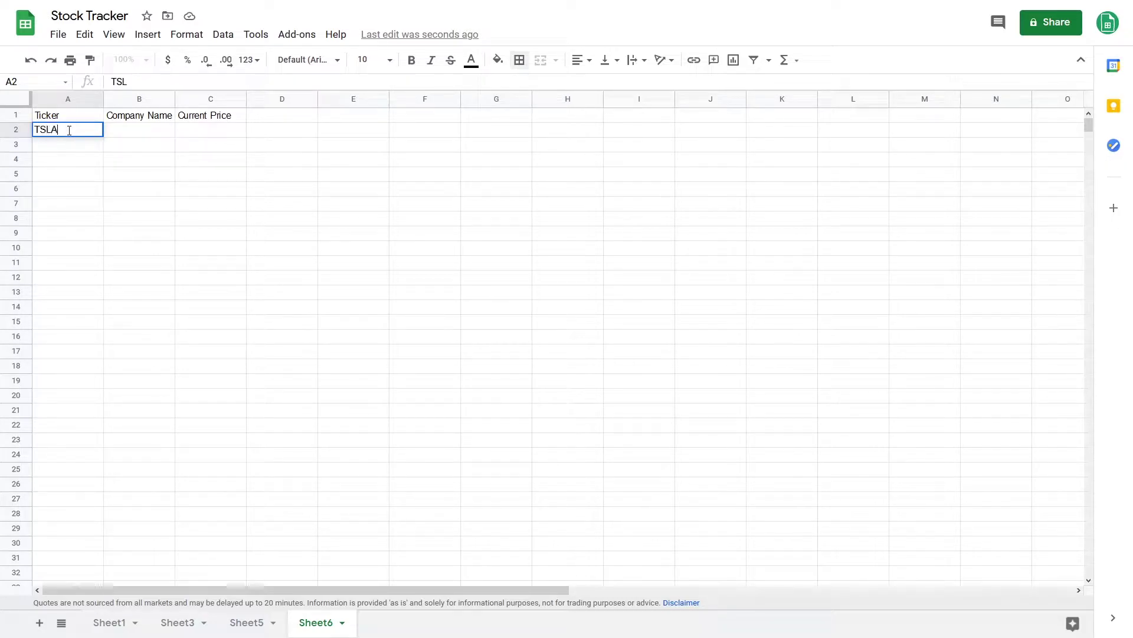
{"action": "key", "text": "Return"}
{"action": "key", "text": "Up"}
{"action": "key", "text": "Right"}
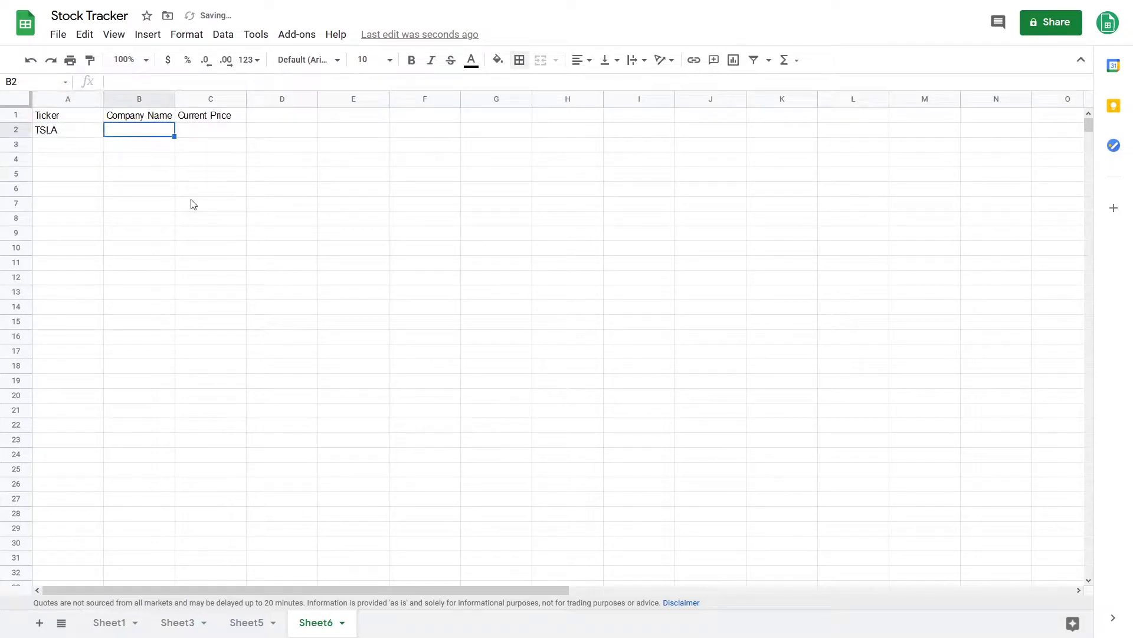
{"action": "type", "text": "="}
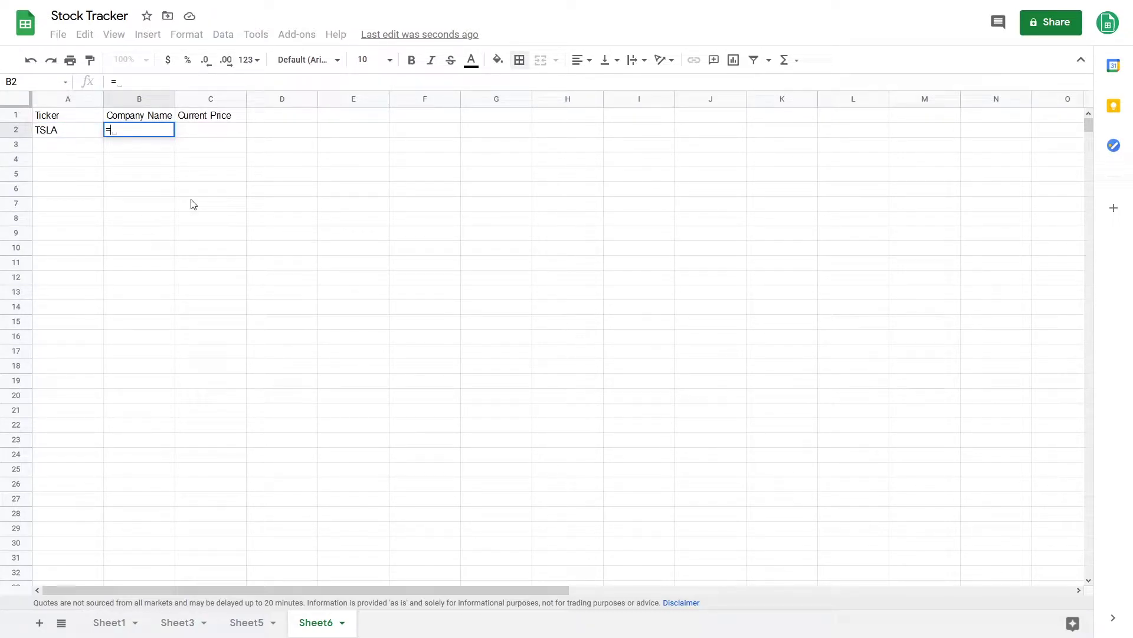
{"action": "type", "text": "googlefinance"}
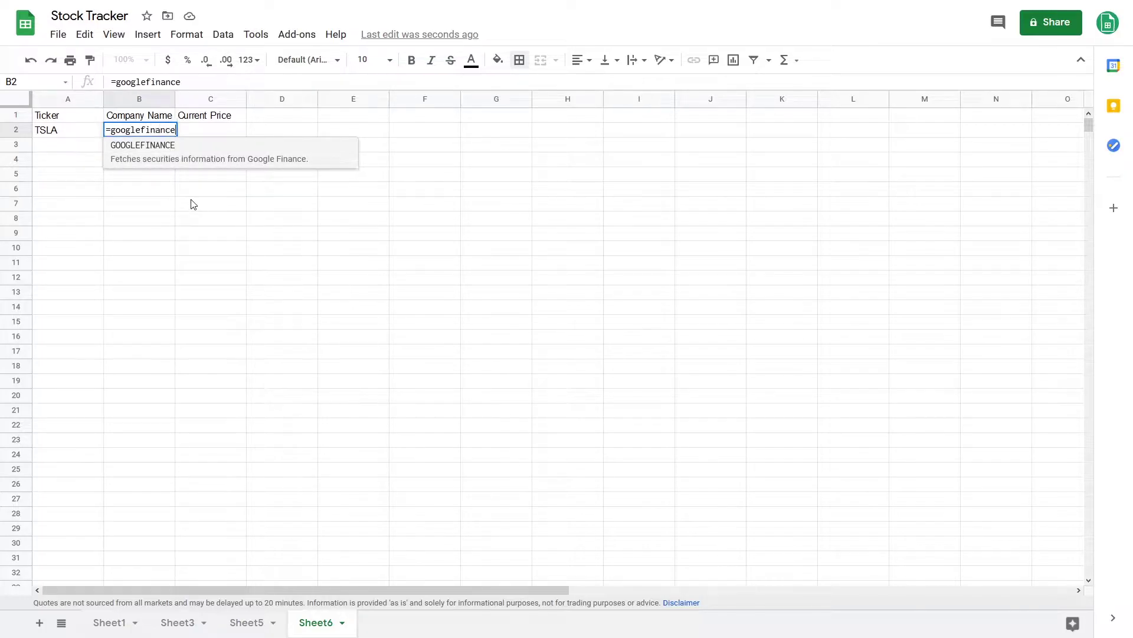
{"action": "key", "text": "Tab"}
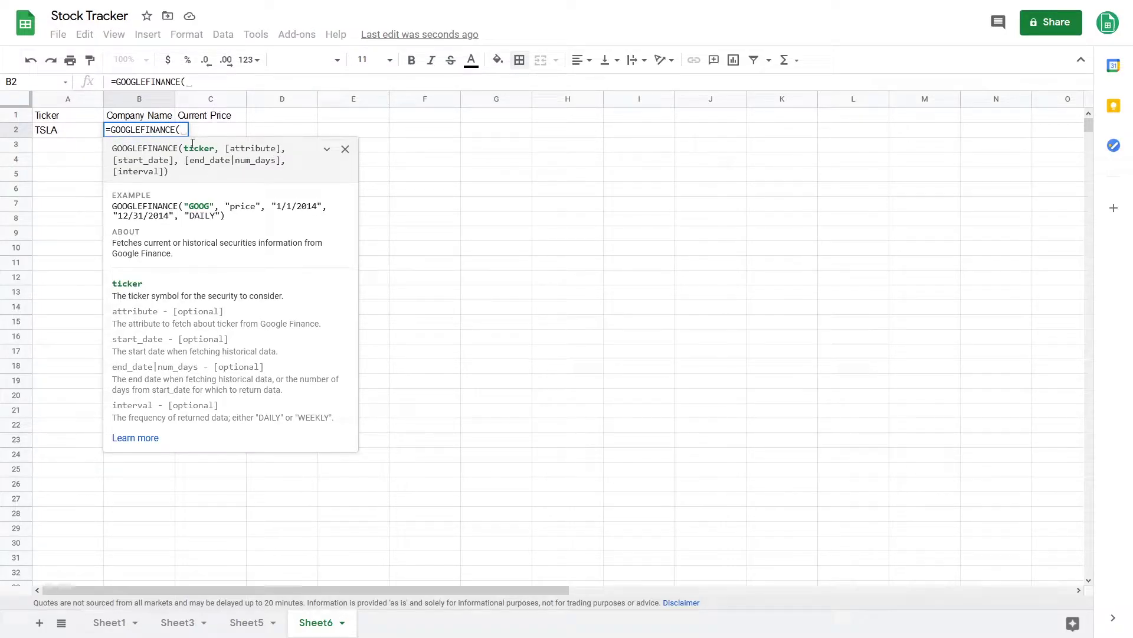
{"action": "left_click", "coordinate": [75, 133]}
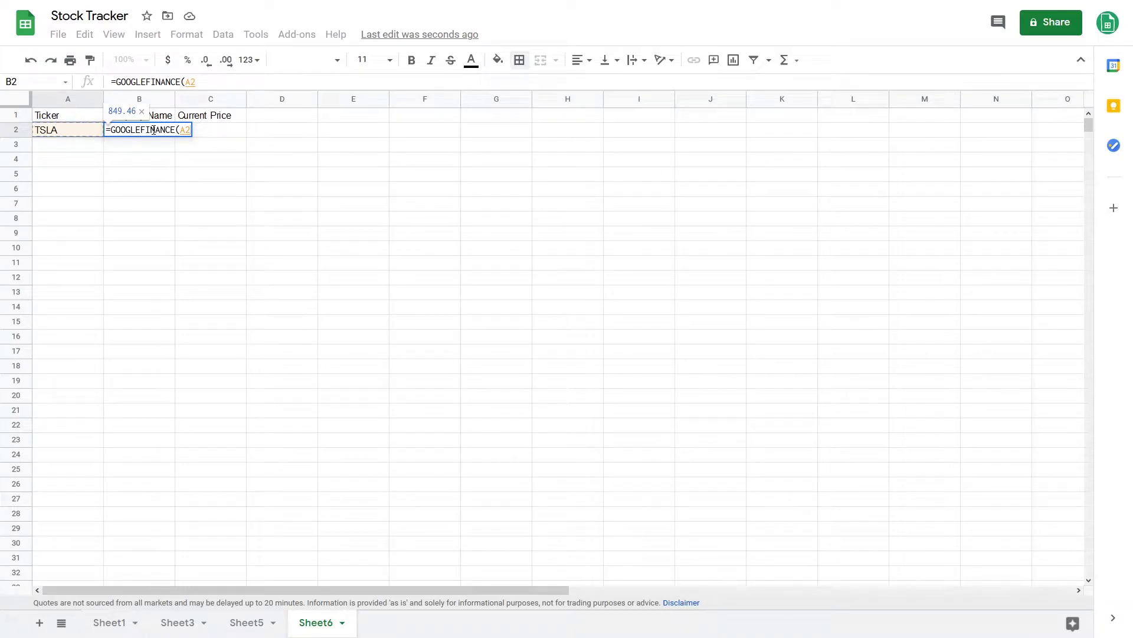
{"action": "type", "text": ", "}
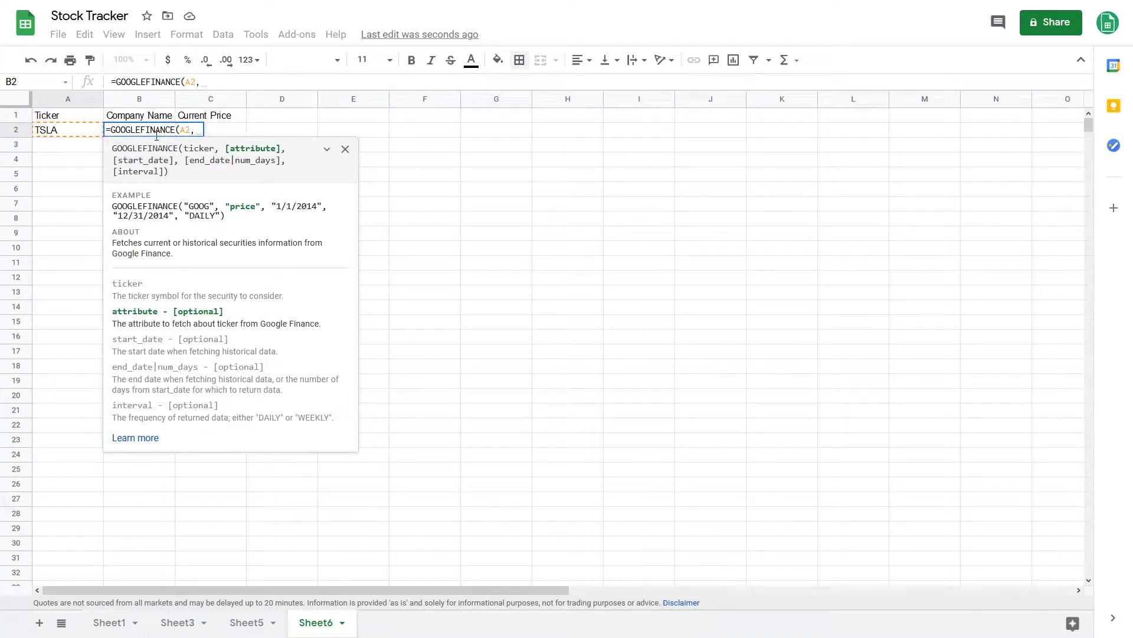
{"action": "type", "text": "\"name\""}
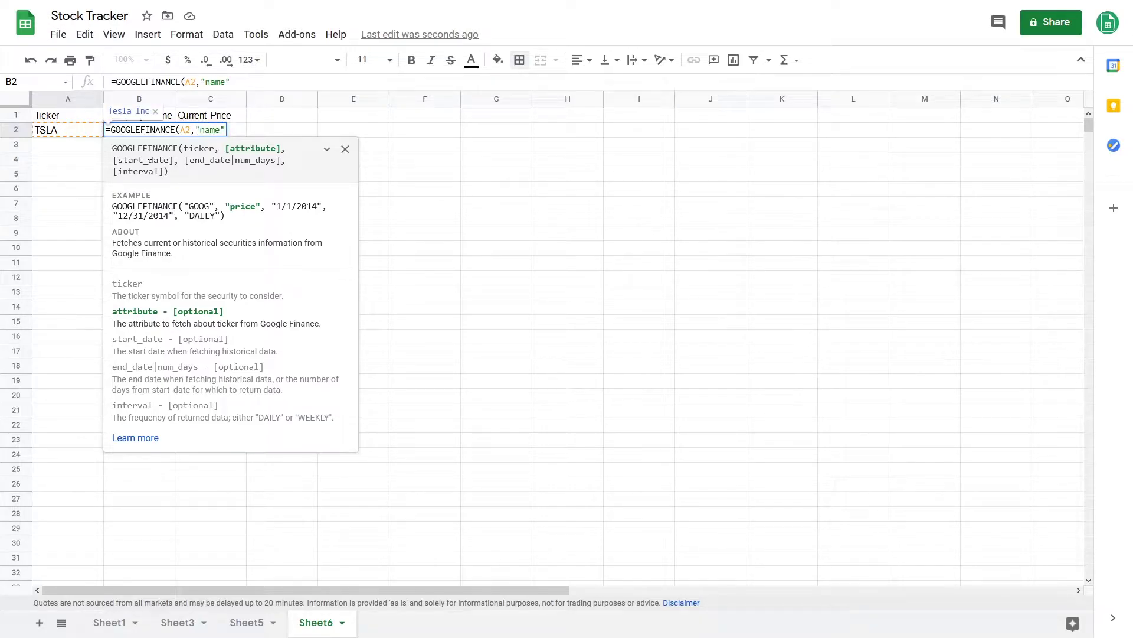
{"action": "key", "text": "Return"}
Enter =GOOGLEFINANCE(A2) in C2 to fetch TSLA's current price of 849.46
{"action": "key", "text": "Up"}
{"action": "key", "text": "Right"}
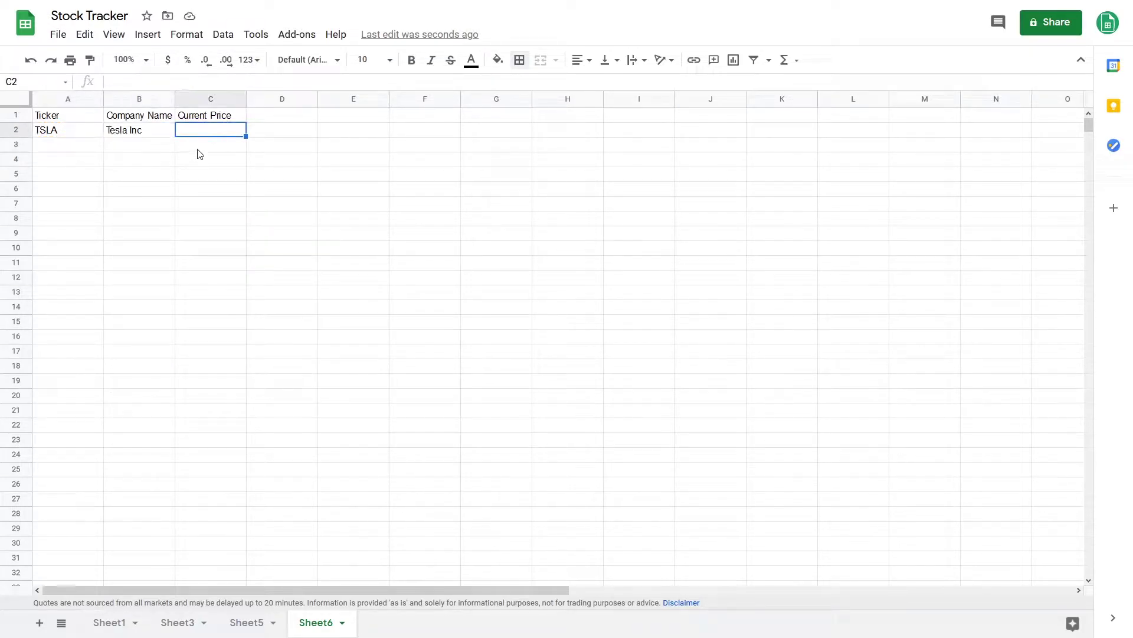
{"action": "key", "text": "Return"}
{"action": "type", "text": "=googlefinanc"}
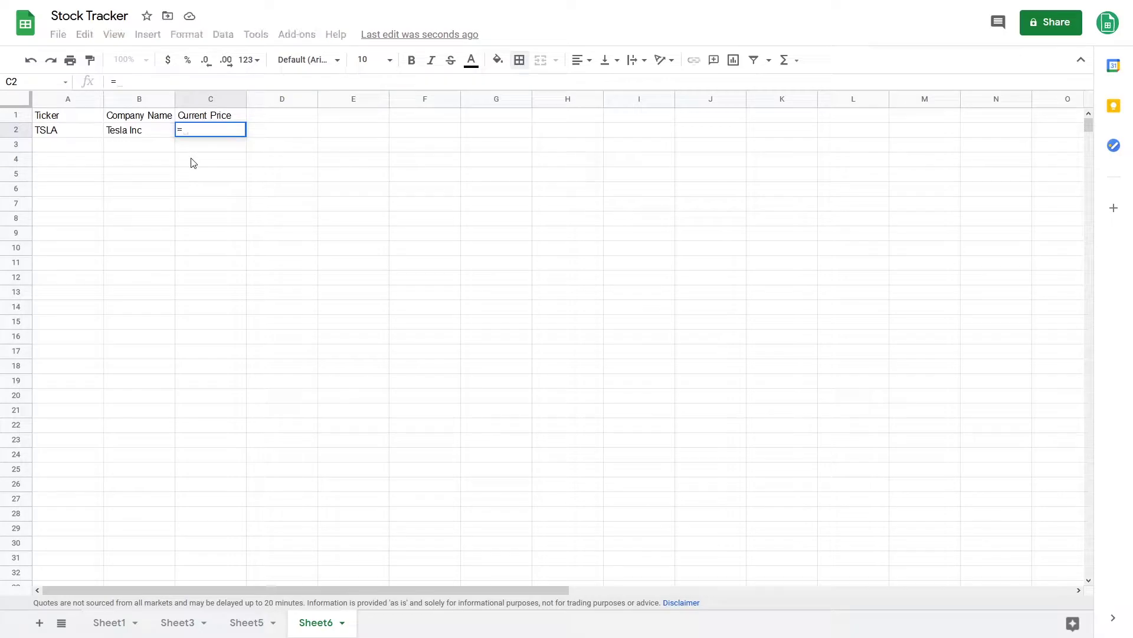
{"action": "left_click", "coordinate": [192, 164]}
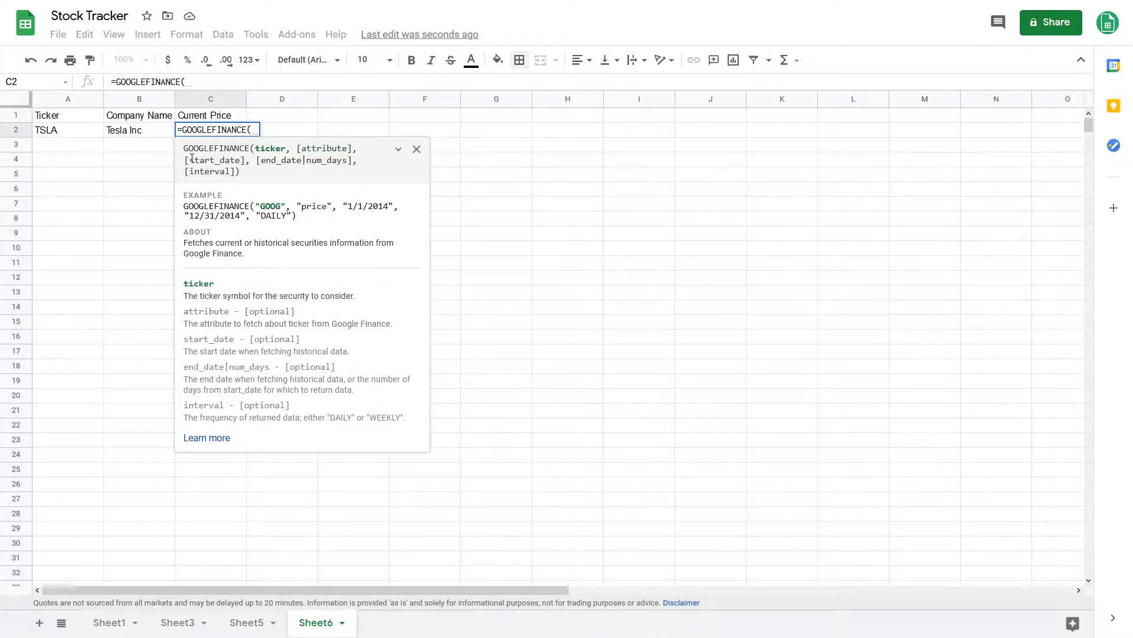
{"action": "left_click", "coordinate": [84, 134]}
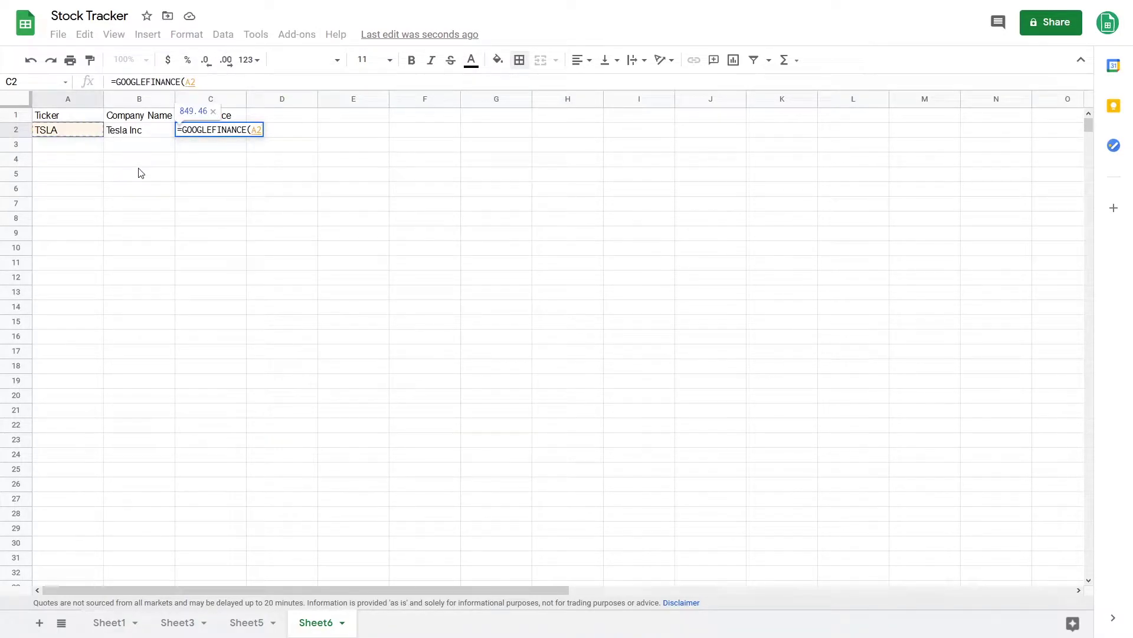
{"action": "type", "text": ")"}
{"action": "key", "text": "Return"}
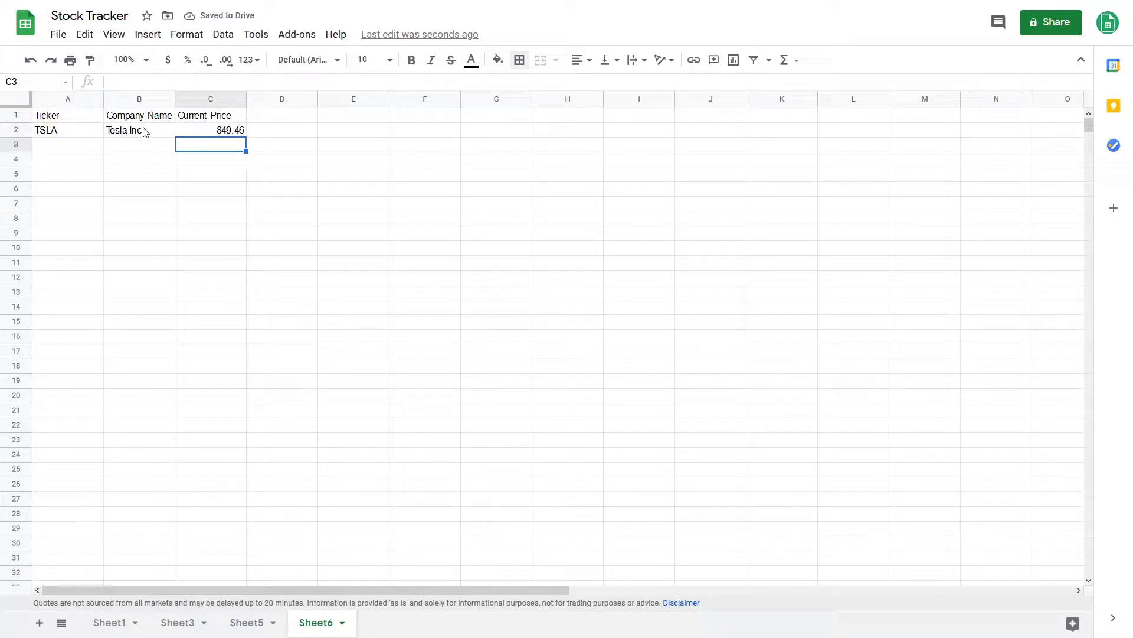
Fill the ticker cells A2:A11 with yellow
{"action": "left_click", "coordinate": [92, 136]}
{"action": "left_click_drag", "start_coordinate": [91, 136], "coordinate": [87, 268]}
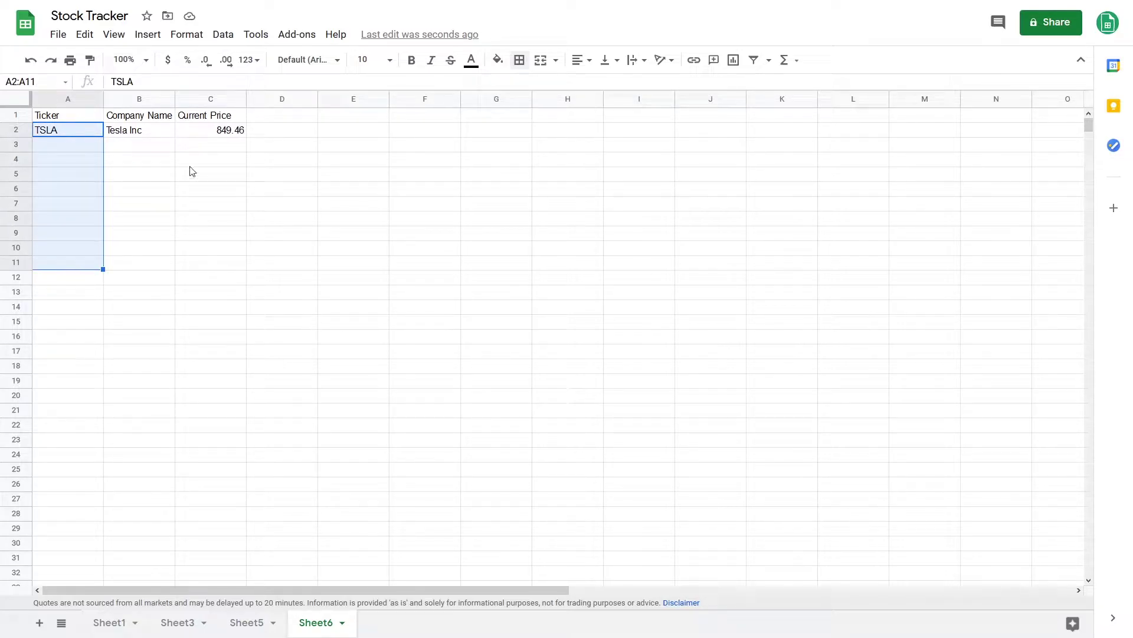
{"action": "left_click", "coordinate": [499, 62]}
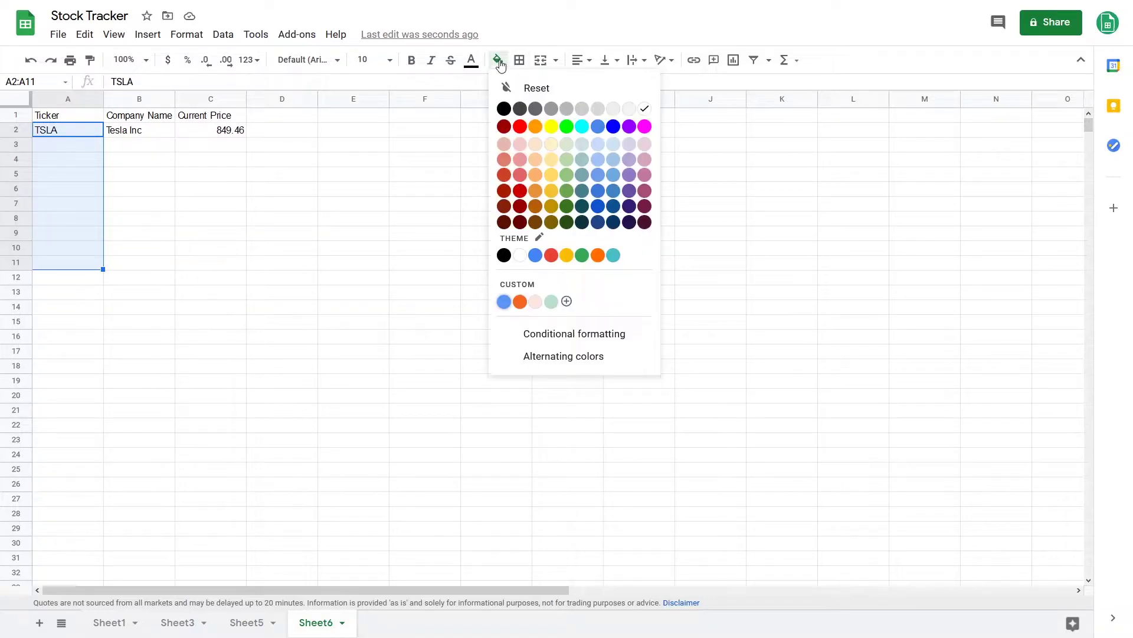
{"action": "left_click", "coordinate": [551, 127]}
Copy the B2:C2 name and price formulas down to row 11
{"action": "left_click", "coordinate": [201, 159]}
{"action": "left_click_drag", "start_coordinate": [161, 134], "coordinate": [227, 260]}
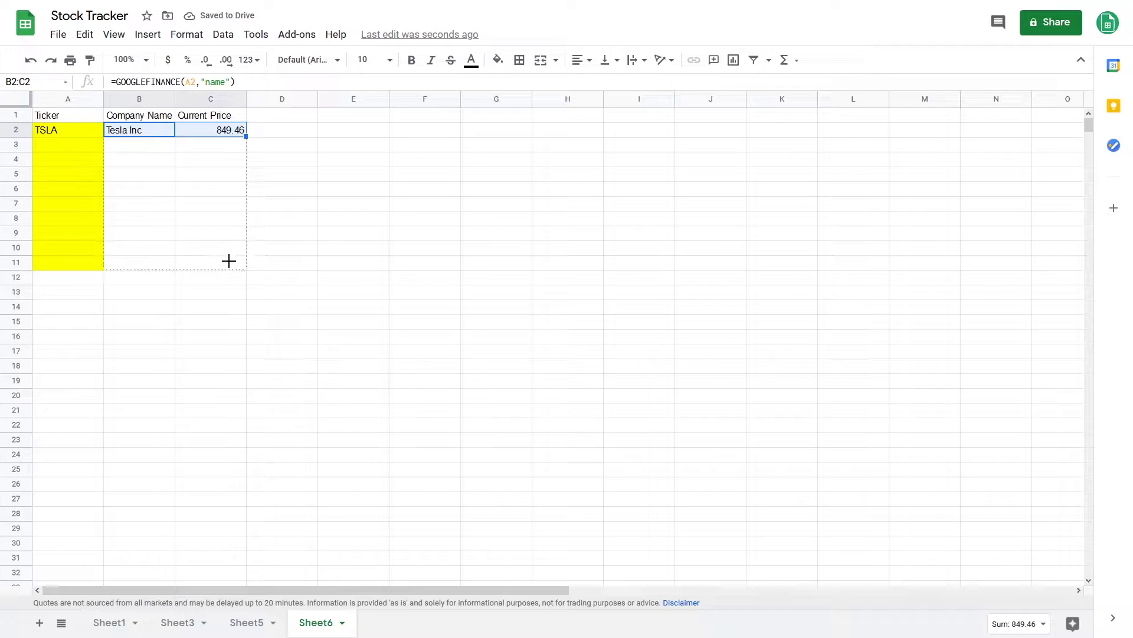
{"action": "left_click", "coordinate": [282, 261]}
{"action": "left_click", "coordinate": [156, 150]}
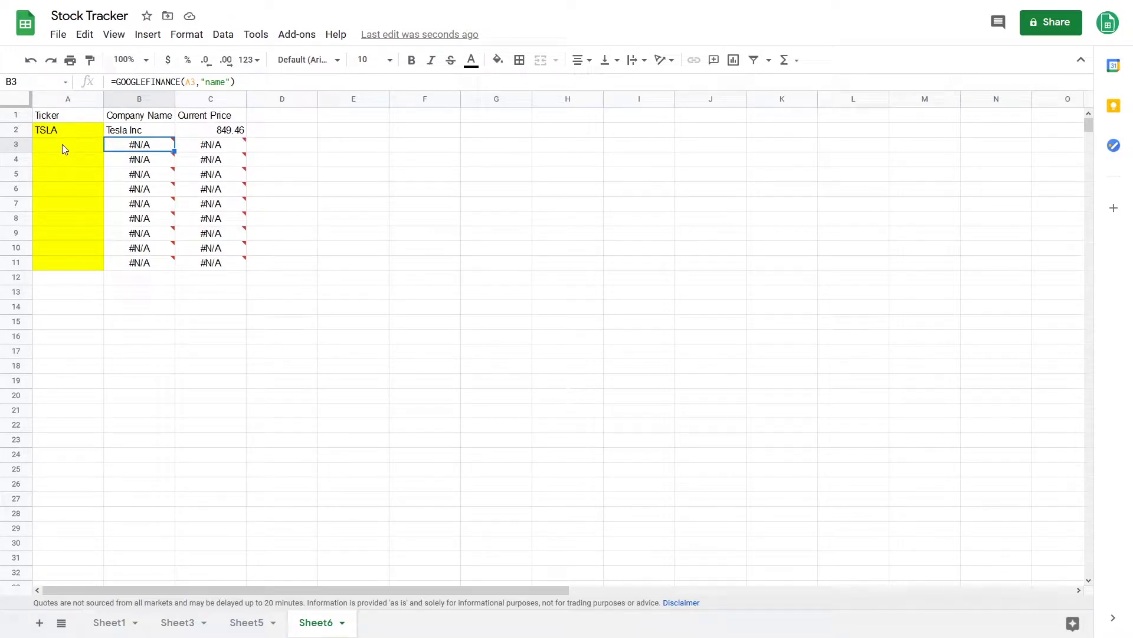
Wrap the B3 formula as =IF(ISBLANK(A3),,GOOGLEFINANCE(A3,"name"))
{"action": "double_click", "coordinate": [151, 151]}
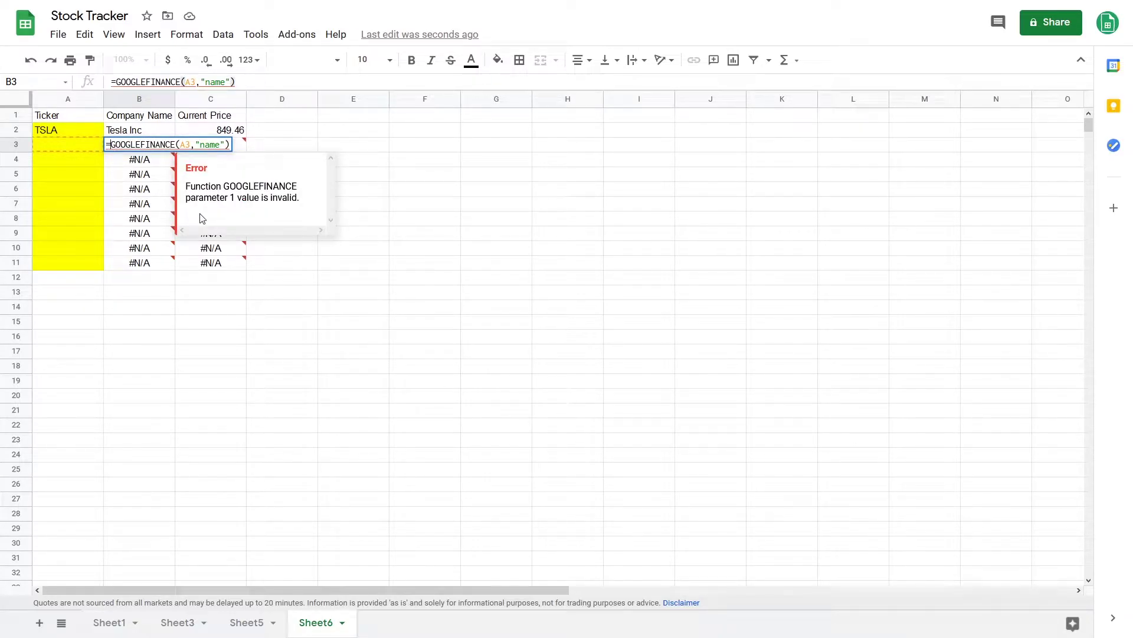
{"action": "type", "text": "IF(ISBLANK("}
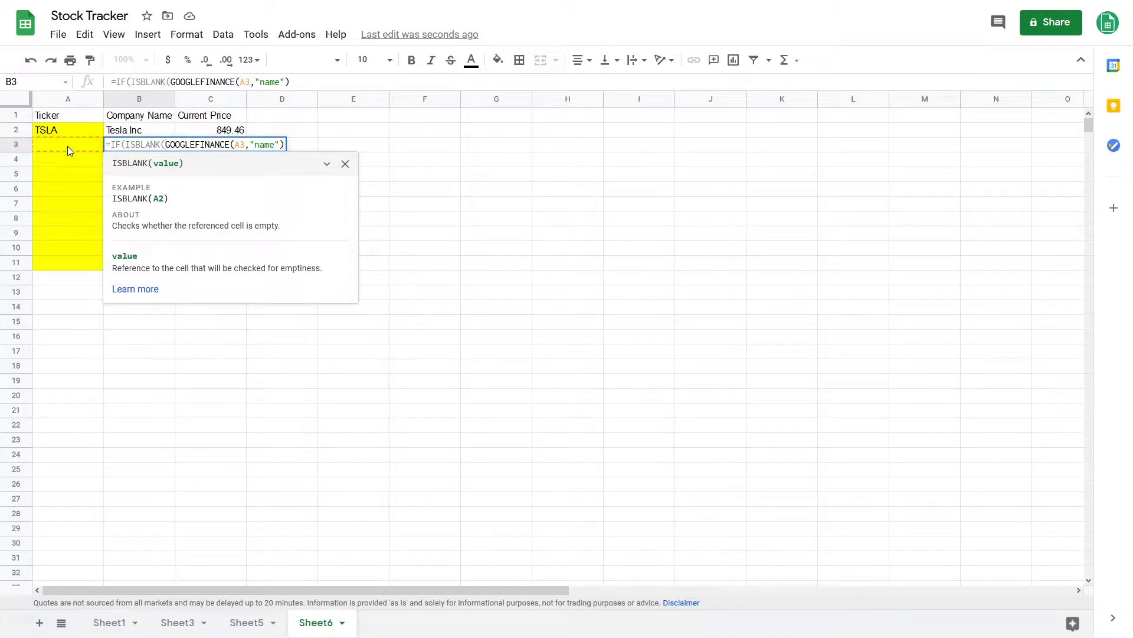
{"action": "type", "text": "A3) "}
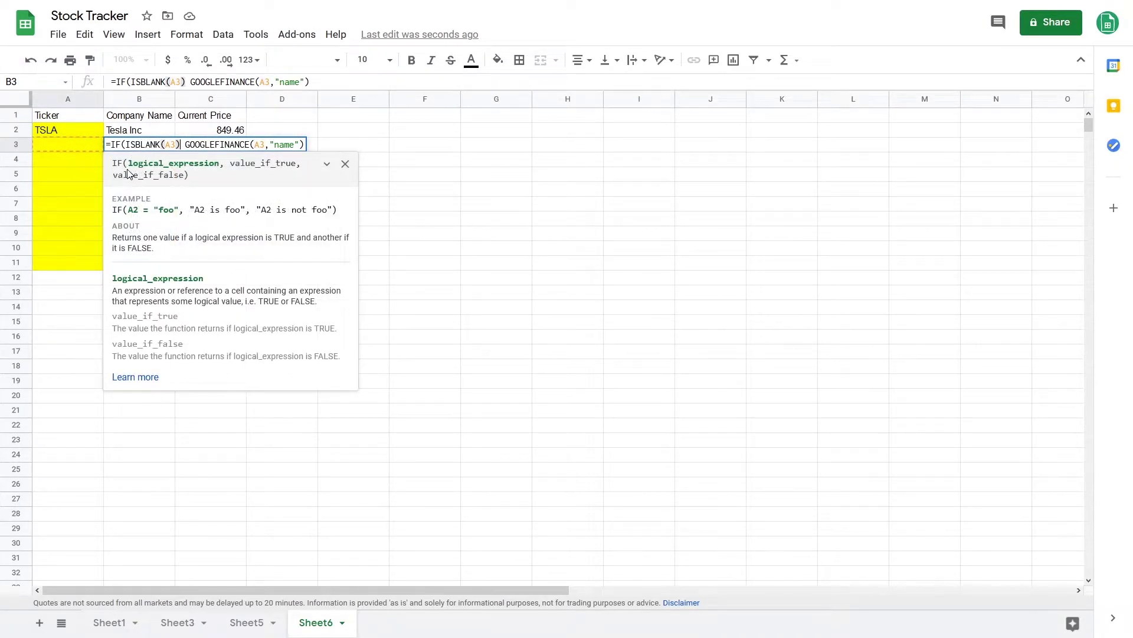
{"action": "type", "text": ",,"}
{"action": "key", "text": "Delete"}
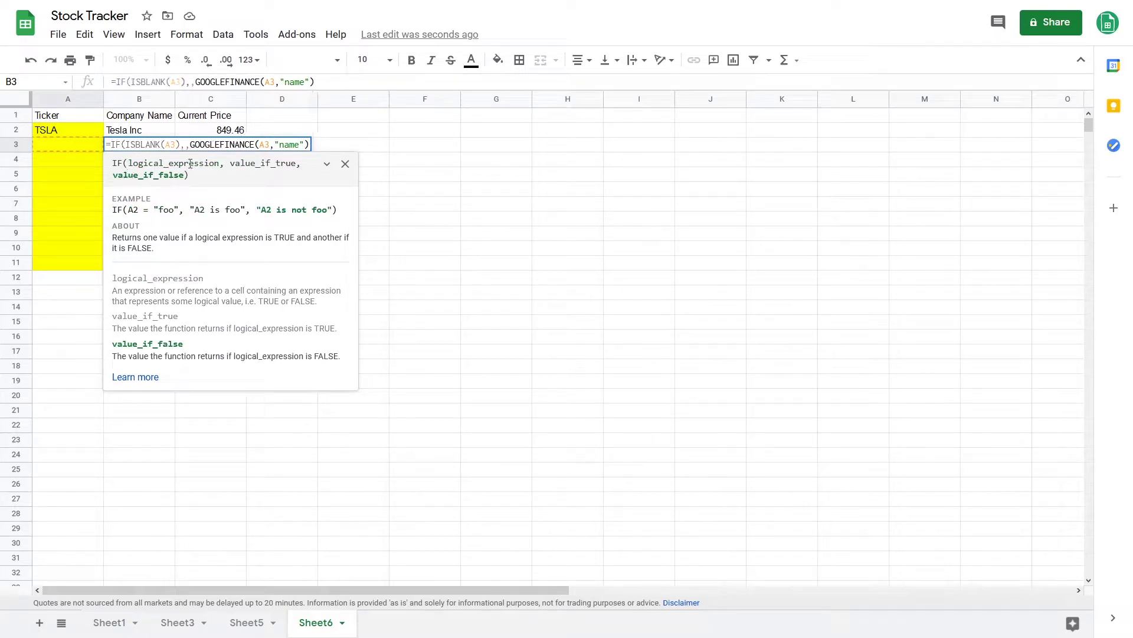
{"action": "left_click", "coordinate": [310, 145]}
{"action": "key", "text": "Right"}
{"action": "type", "text": ")"}
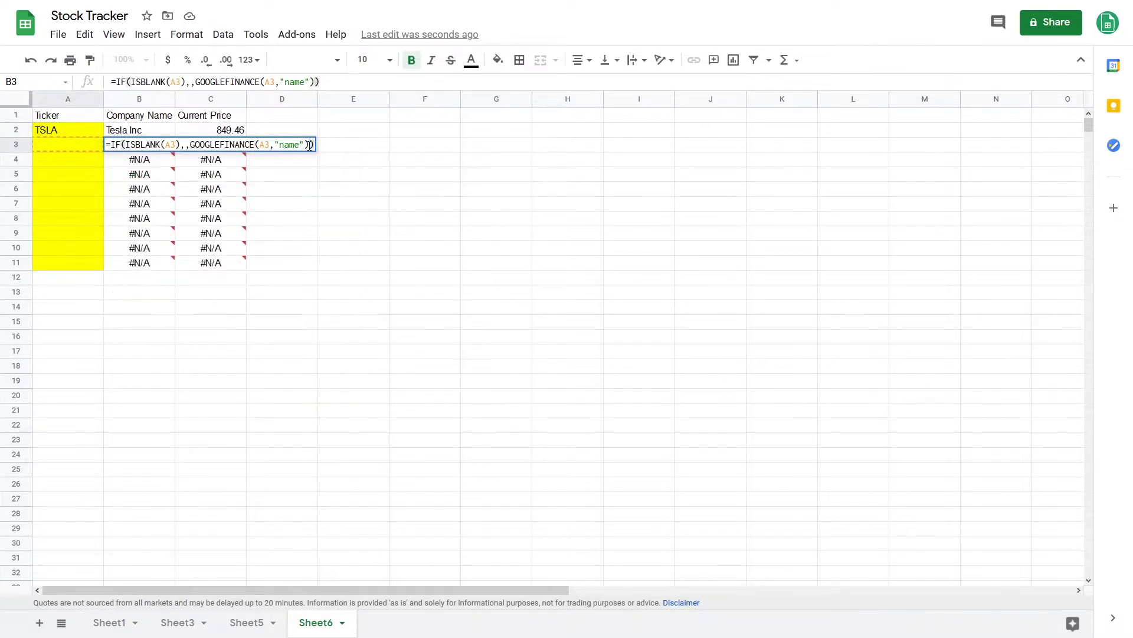
{"action": "key", "text": "Return"}
{"action": "double_click", "coordinate": [172, 146]}
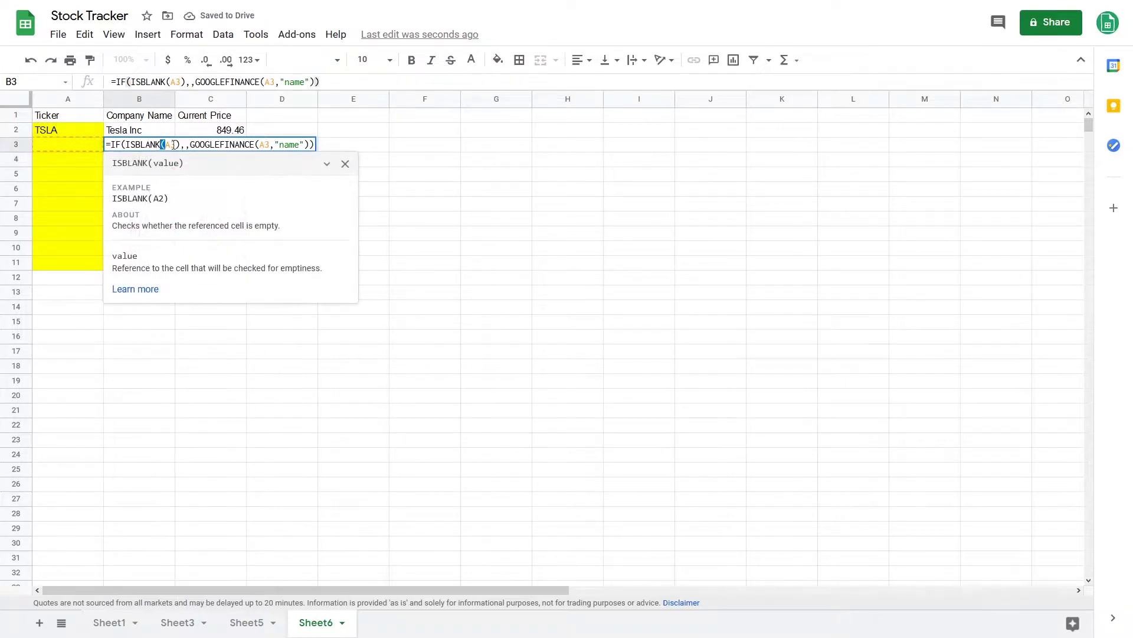
{"action": "left_click_drag", "start_coordinate": [127, 145], "coordinate": [180, 145]}
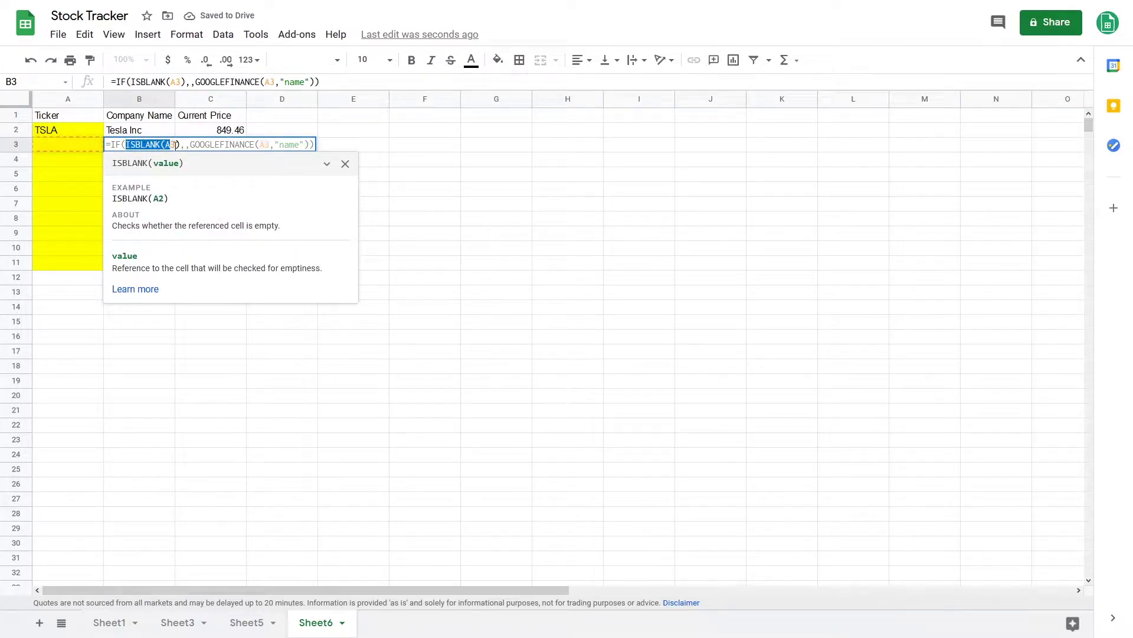
{"action": "left_click", "coordinate": [185, 144]}
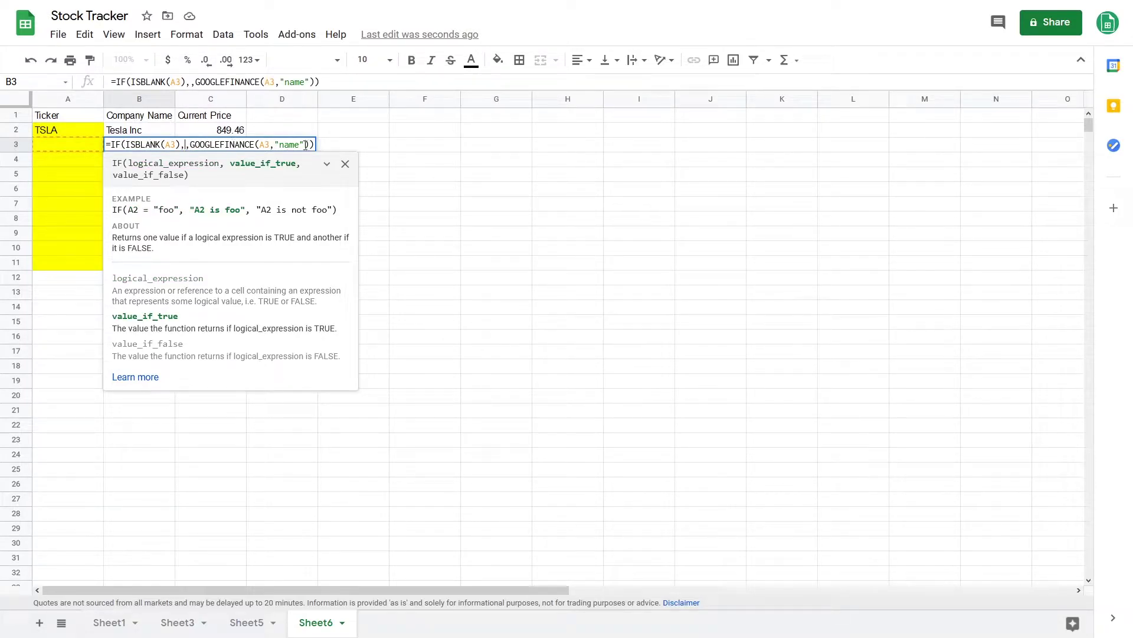
{"action": "key", "text": "Escape"}
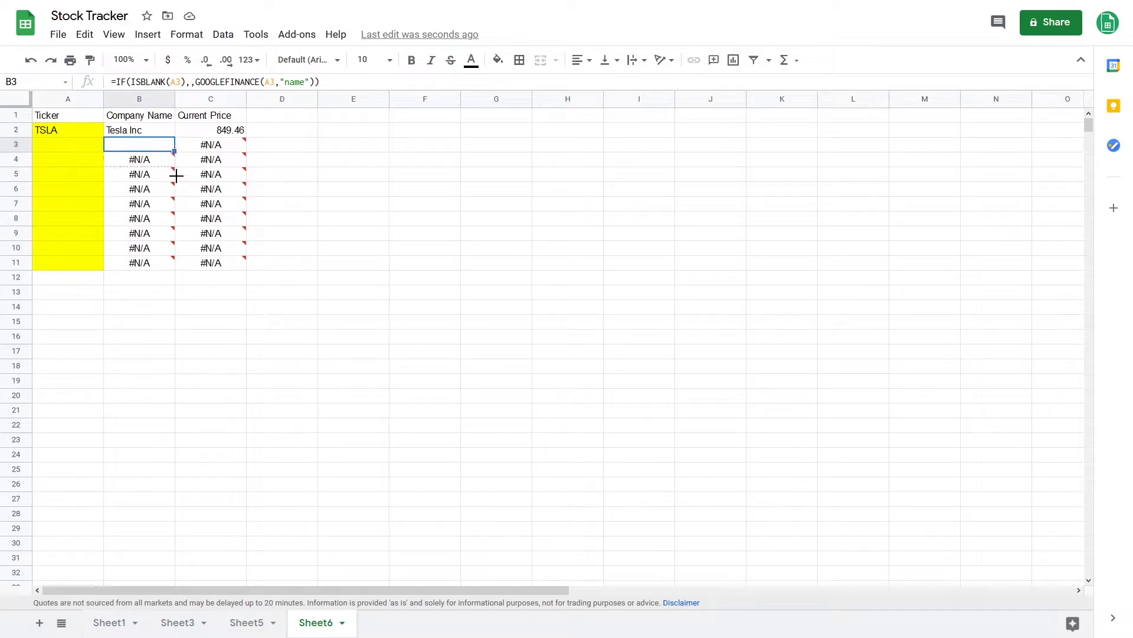
Fill the B3 formula down to B11 so empty rows stay blank
{"action": "left_click", "coordinate": [170, 258], "text": "shift"}
{"action": "key", "text": "ctrl+d"}
{"action": "left_click", "coordinate": [170, 148]}
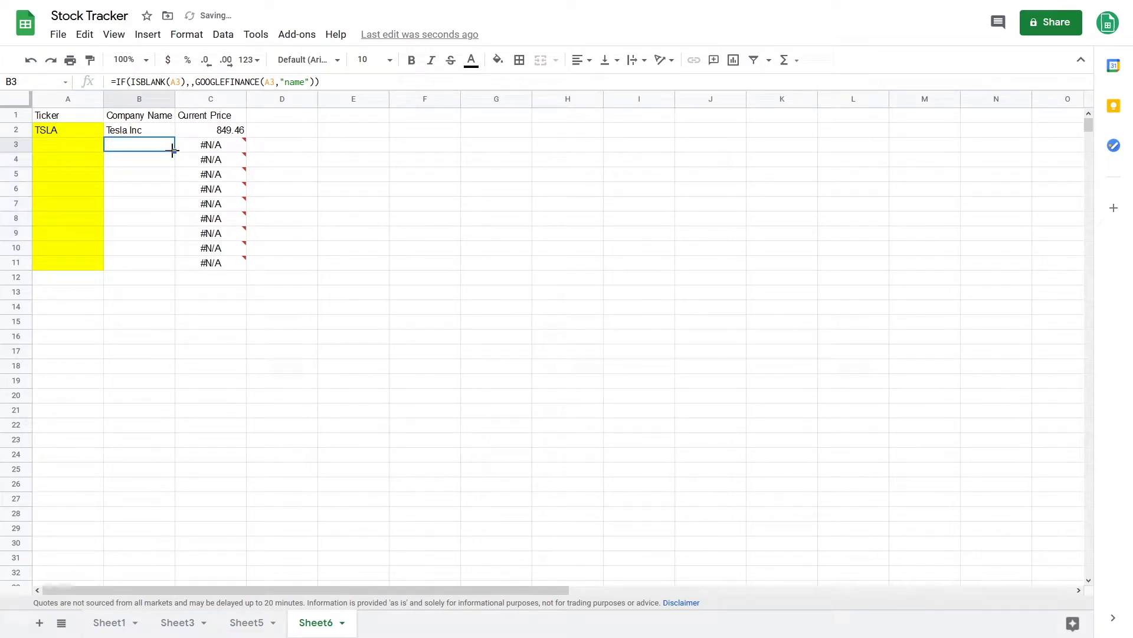
{"action": "left_click", "coordinate": [170, 133]}
{"action": "left_click", "coordinate": [172, 146]}
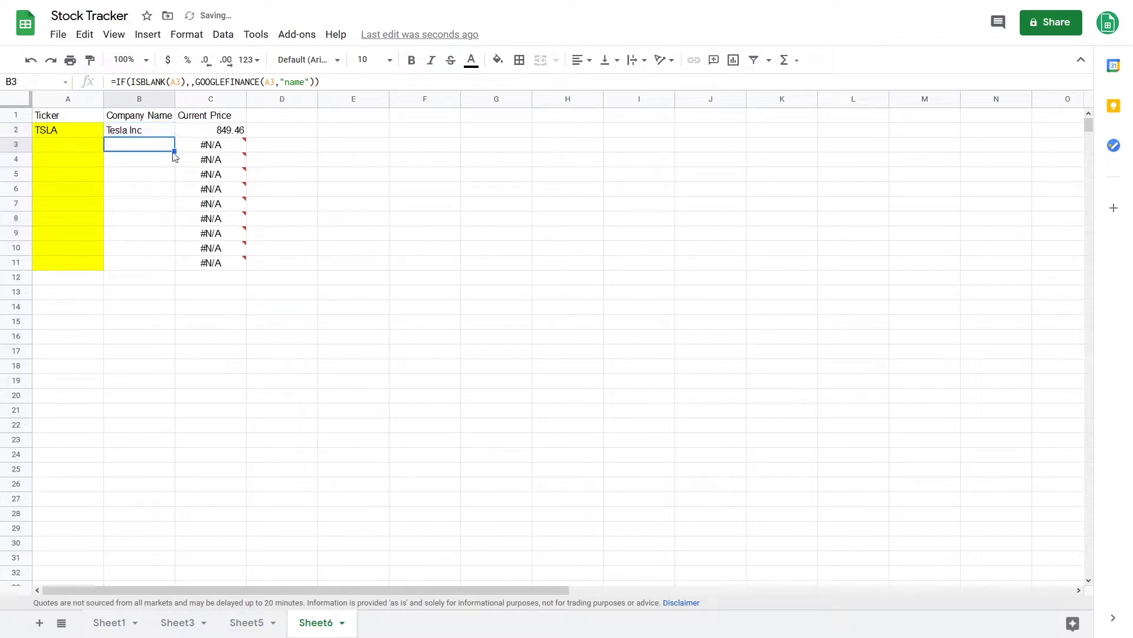
Wrap the C3 price formula as =IF(ISBLANK(A3),,GOOGLEFINANCE(A3))
{"action": "left_click", "coordinate": [216, 148]}
{"action": "double_click", "coordinate": [213, 148]}
{"action": "type", "text": "I"}
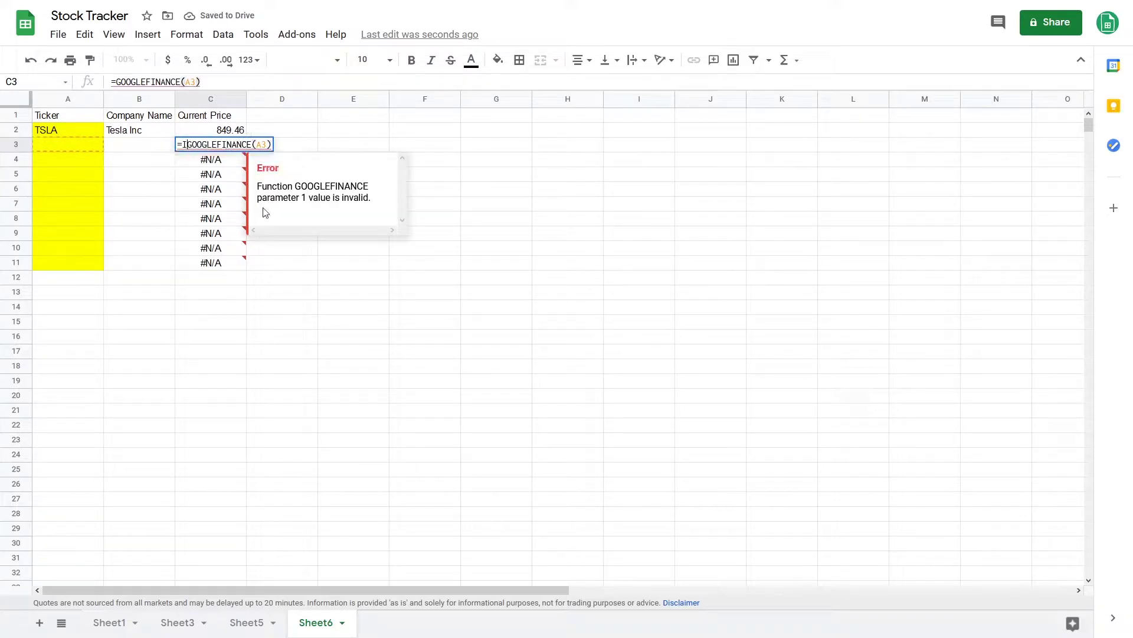
{"action": "type", "text": "F(,,"}
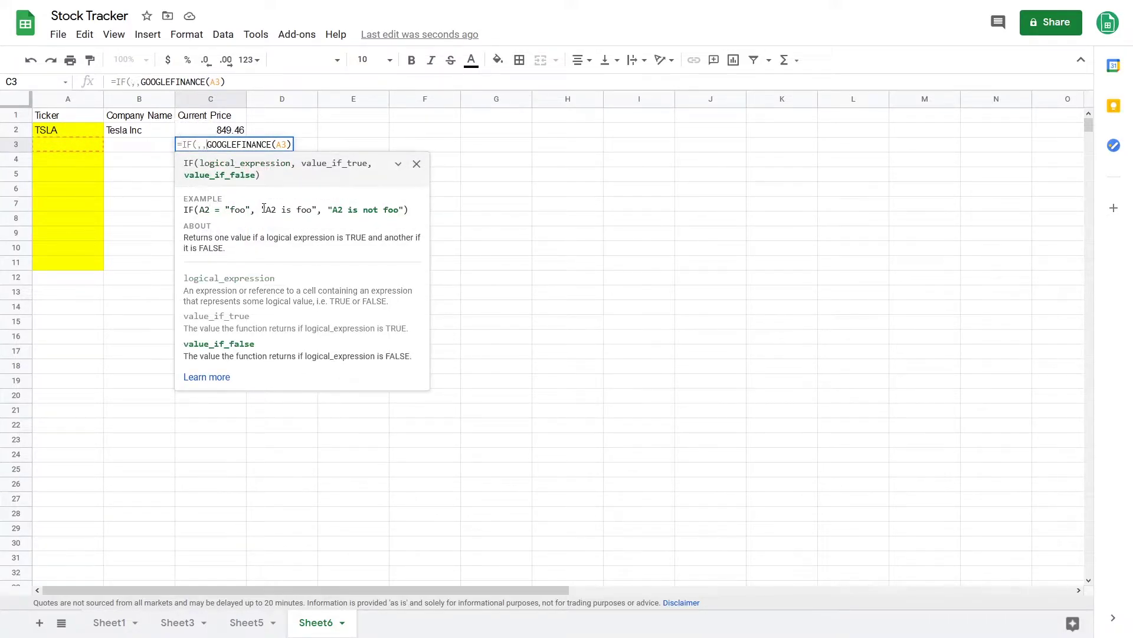
{"action": "key", "text": "Left"}
{"action": "key", "text": "Left"}
{"action": "type", "text": "ISBLA"}
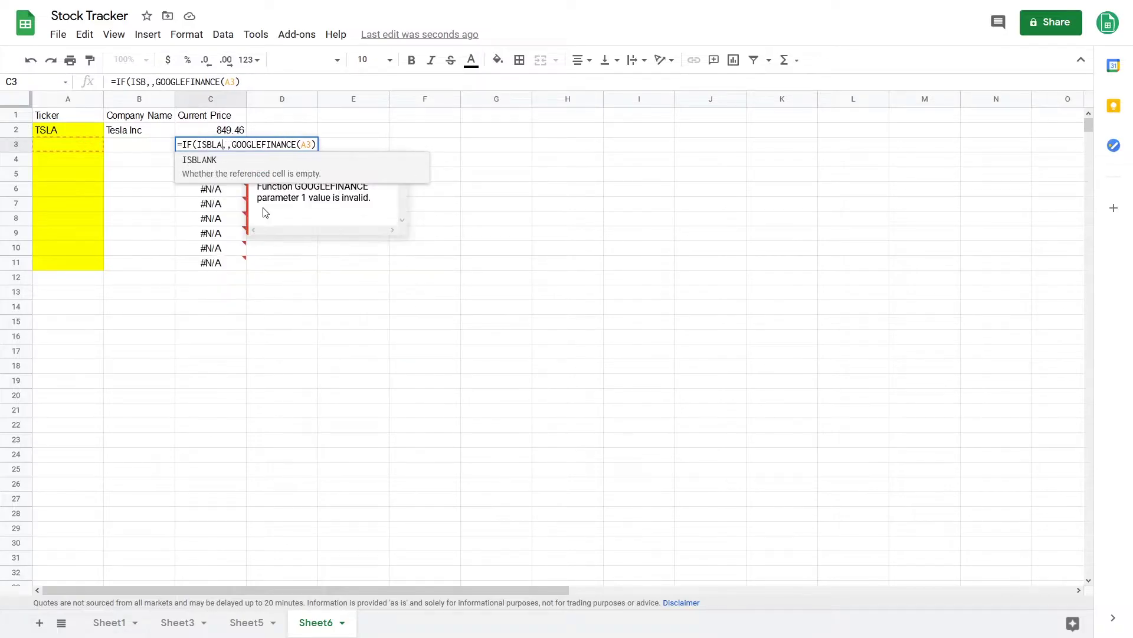
{"action": "key", "text": "Tab"}
{"action": "left_click", "coordinate": [73, 146]}
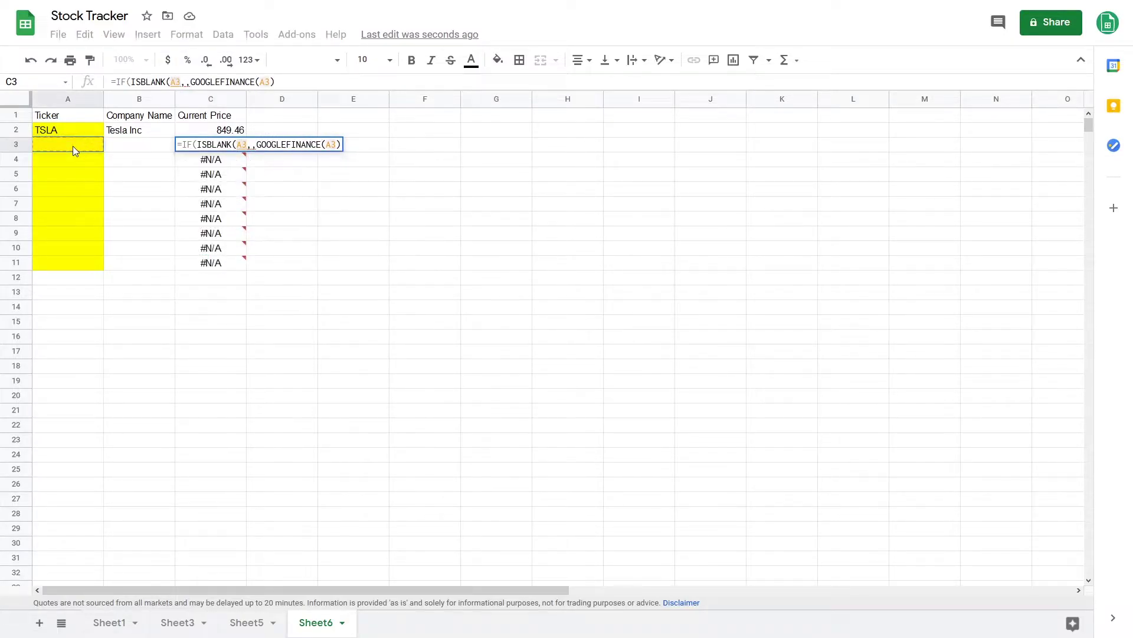
{"action": "type", "text": ")"}
{"action": "key", "text": "Return"}
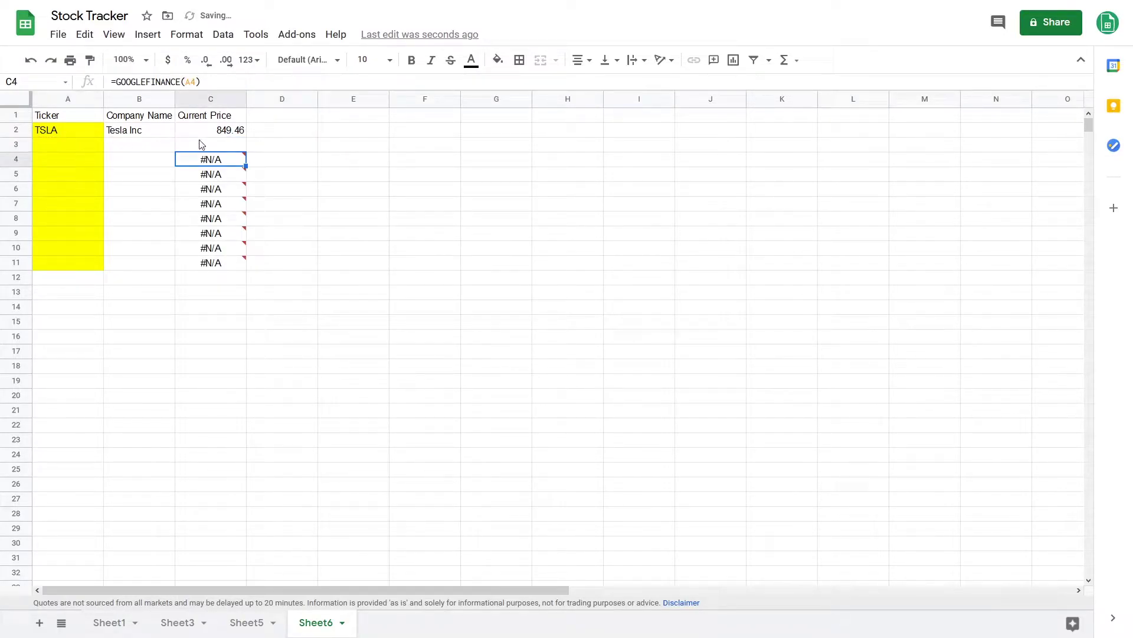
Copy the C3 price formula down to row 11
{"action": "left_click", "coordinate": [202, 144]}
{"action": "left_click_drag", "start_coordinate": [246, 152], "coordinate": [239, 267]}
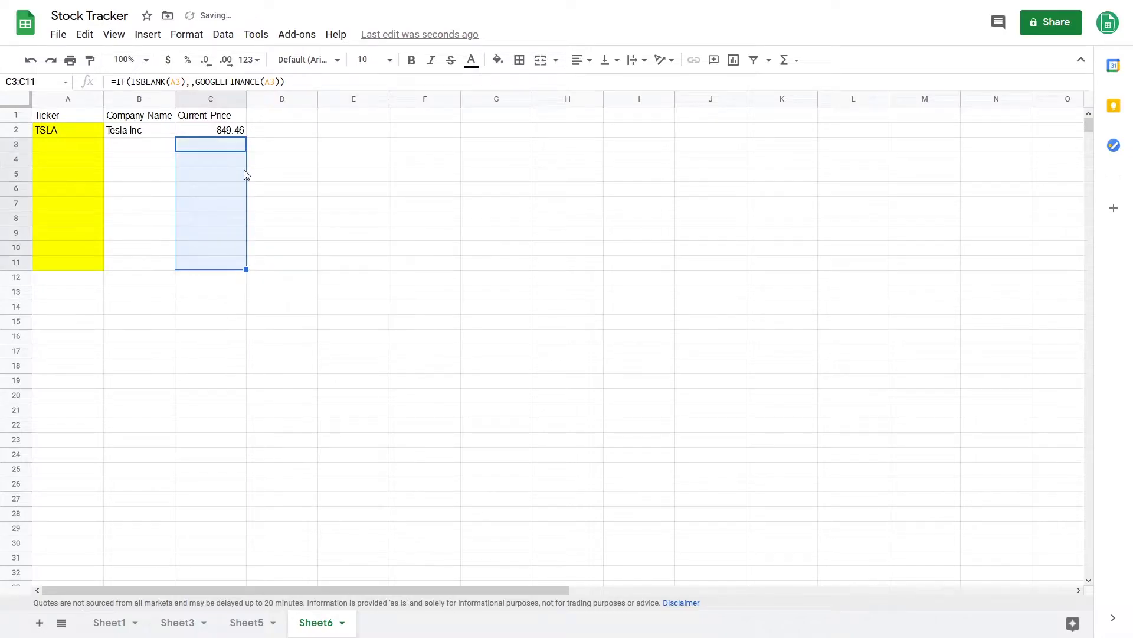
{"action": "left_click", "coordinate": [235, 150]}
{"action": "left_click_drag", "start_coordinate": [246, 152], "coordinate": [240, 129]}
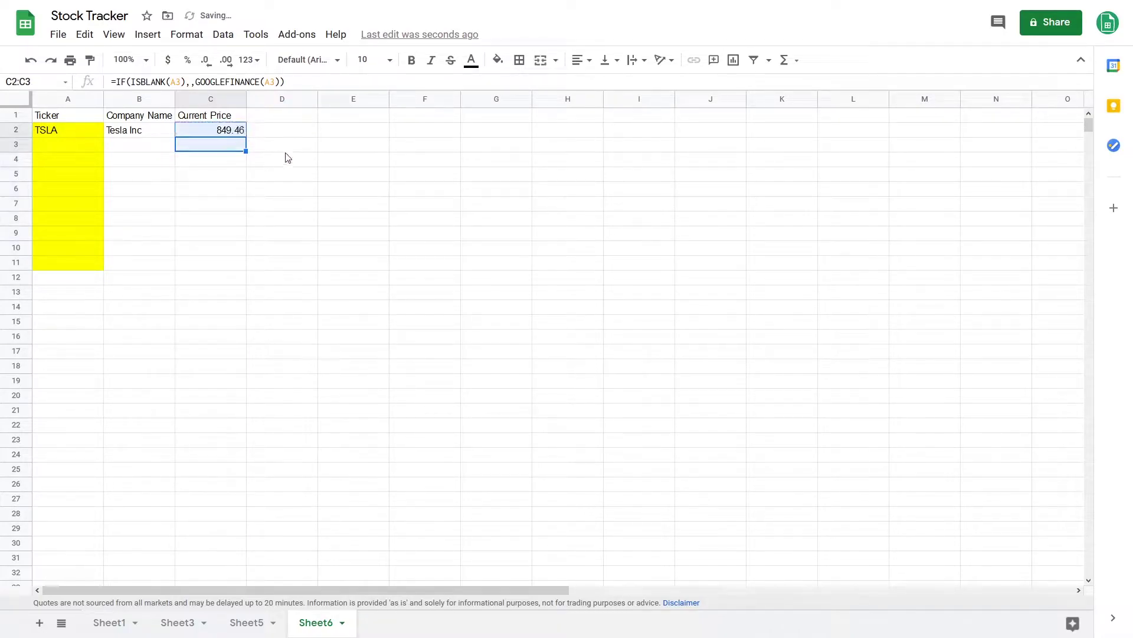
{"action": "left_click", "coordinate": [235, 150]}
{"action": "key", "text": "Left"}
{"action": "key", "text": "Left"}
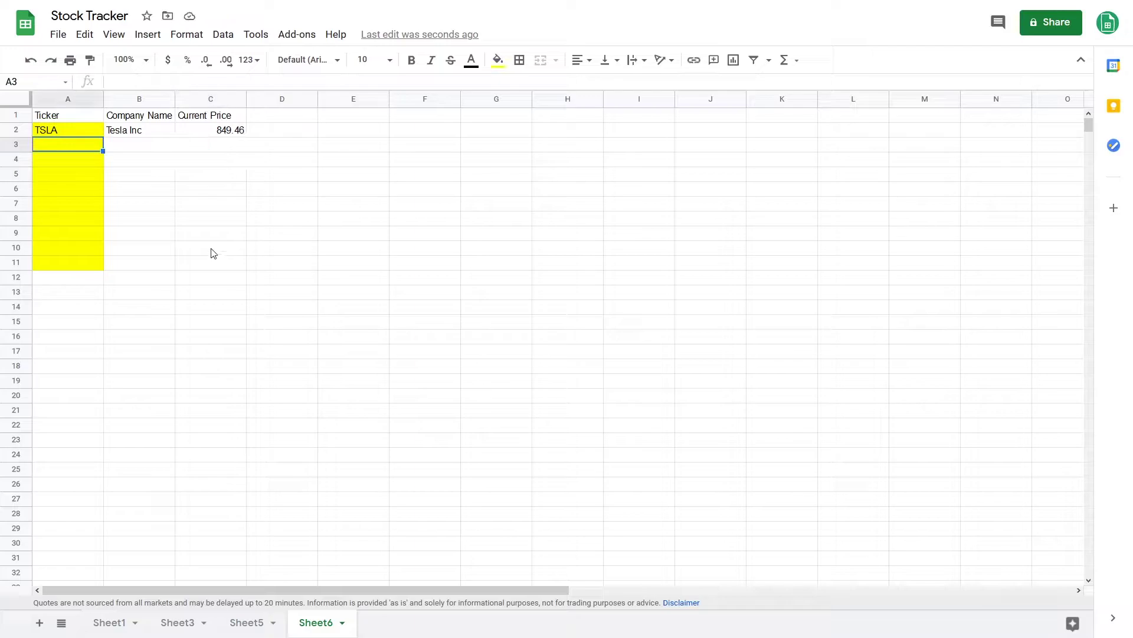
Enter tickers NIO, WKHS, PLUG and AMC into A3:A6
{"action": "double_click", "coordinate": [62, 151]}
{"action": "type", "text": "NIO"}
{"action": "key", "text": "Return"}
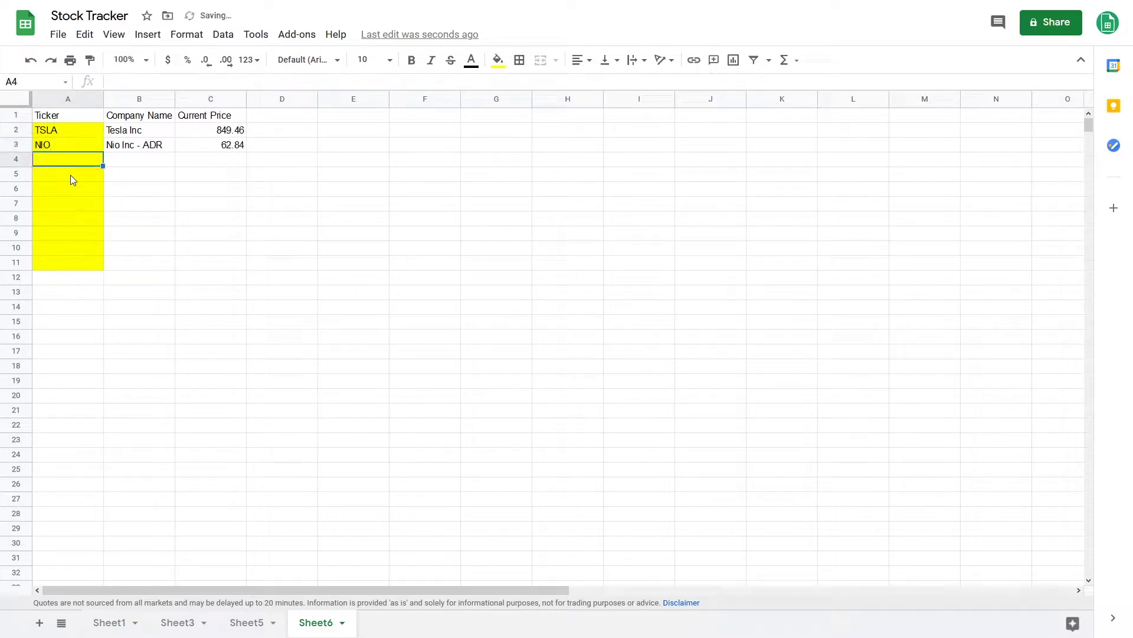
{"action": "type", "text": "WKHS"}
{"action": "key", "text": "Return"}
{"action": "type", "text": "PLUG"}
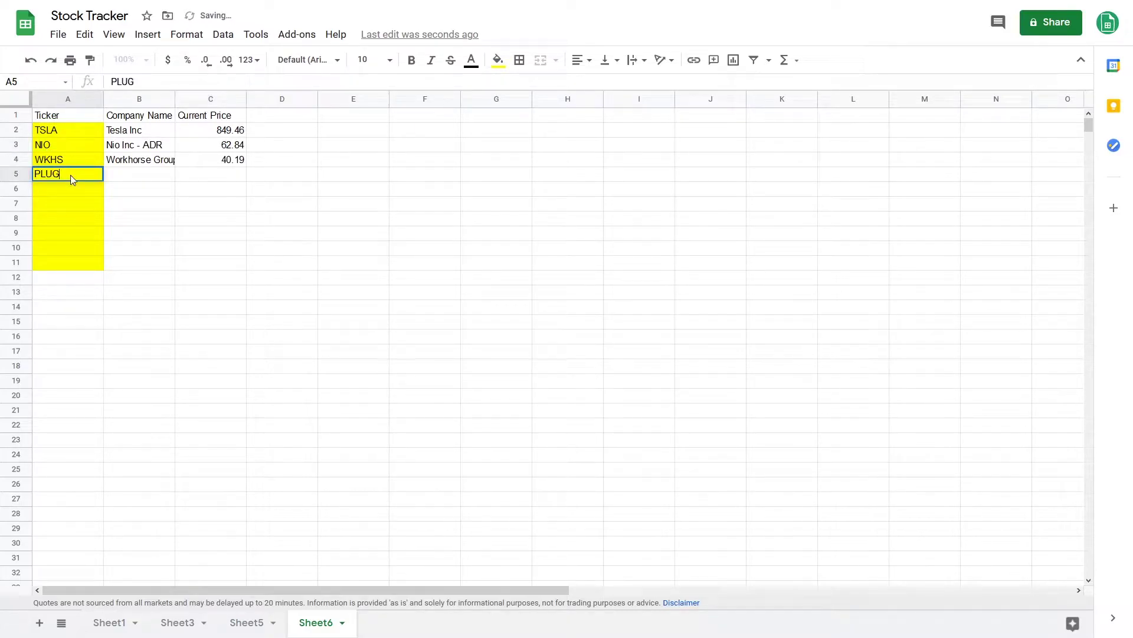
{"action": "key", "text": "Return"}
{"action": "type", "text": "AMC"}
{"action": "key", "text": "Return"}
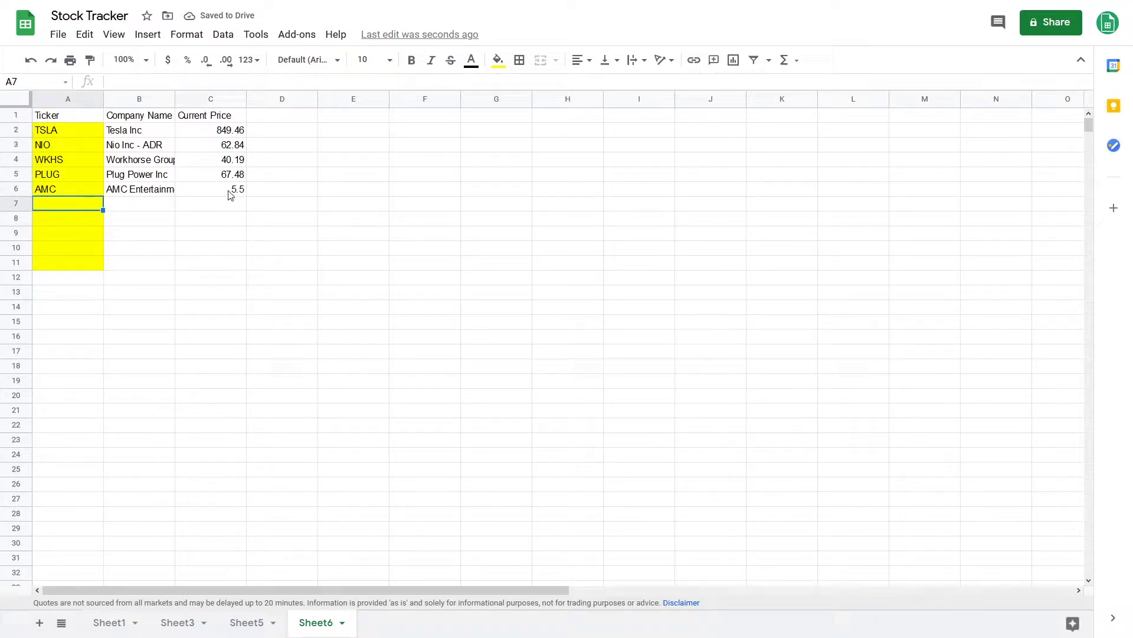
Auto-fit the Company Name column and view Sheet5's finished portfolio
{"action": "left_click_drag", "start_coordinate": [173, 96], "coordinate": [173, 96]}
{"action": "double_click", "coordinate": [173, 96]}
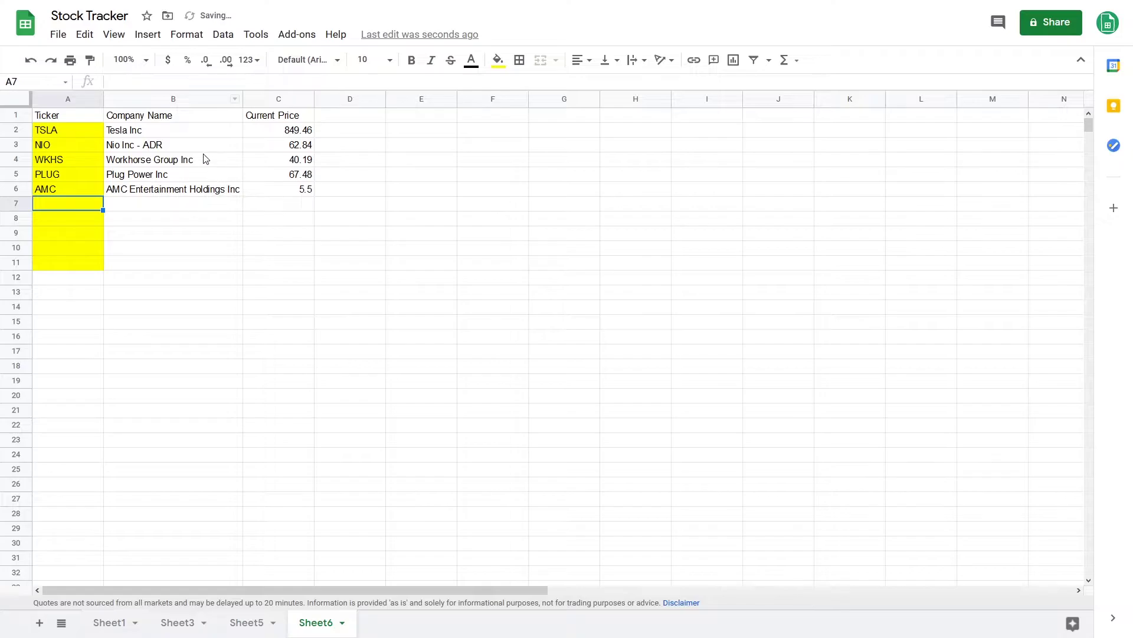
{"action": "key", "text": "ctrl+shift+Page_Up"}
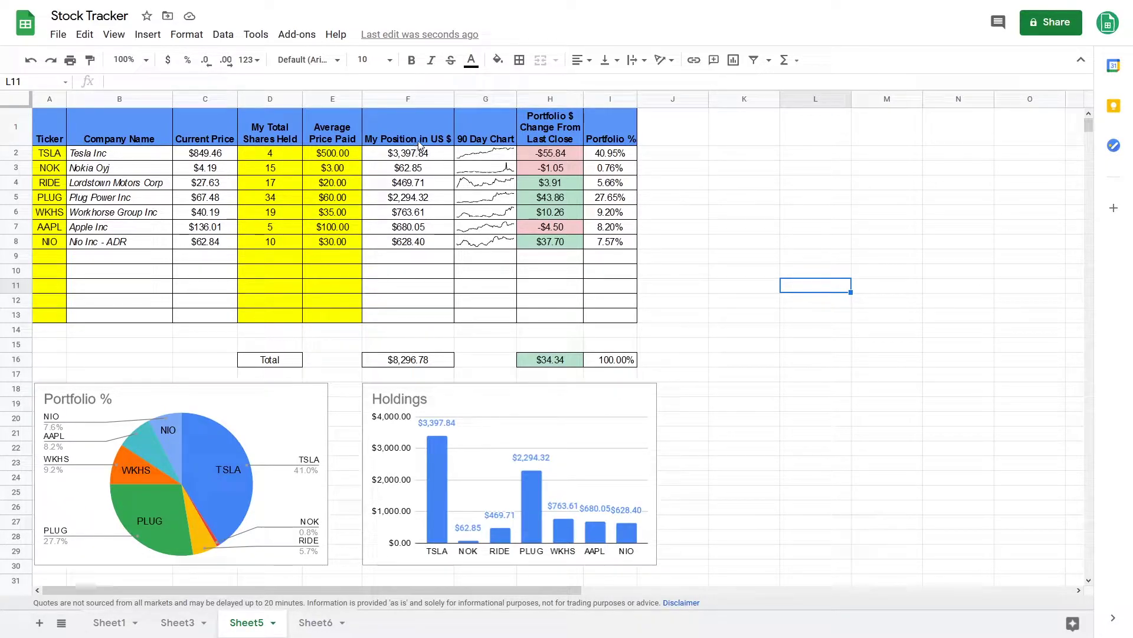
Back on Sheet6, add the header My Total Shares Held in D1 and auto-fit column D
{"action": "key", "text": "ctrl+shift+Page_Down"}
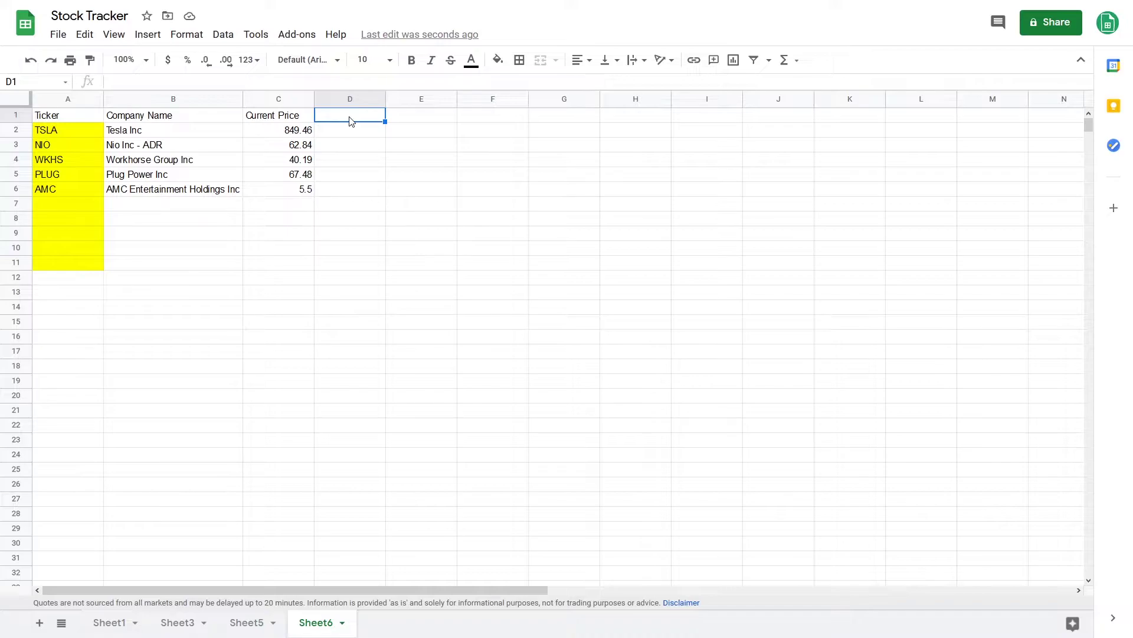
{"action": "type", "text": "My Total"}
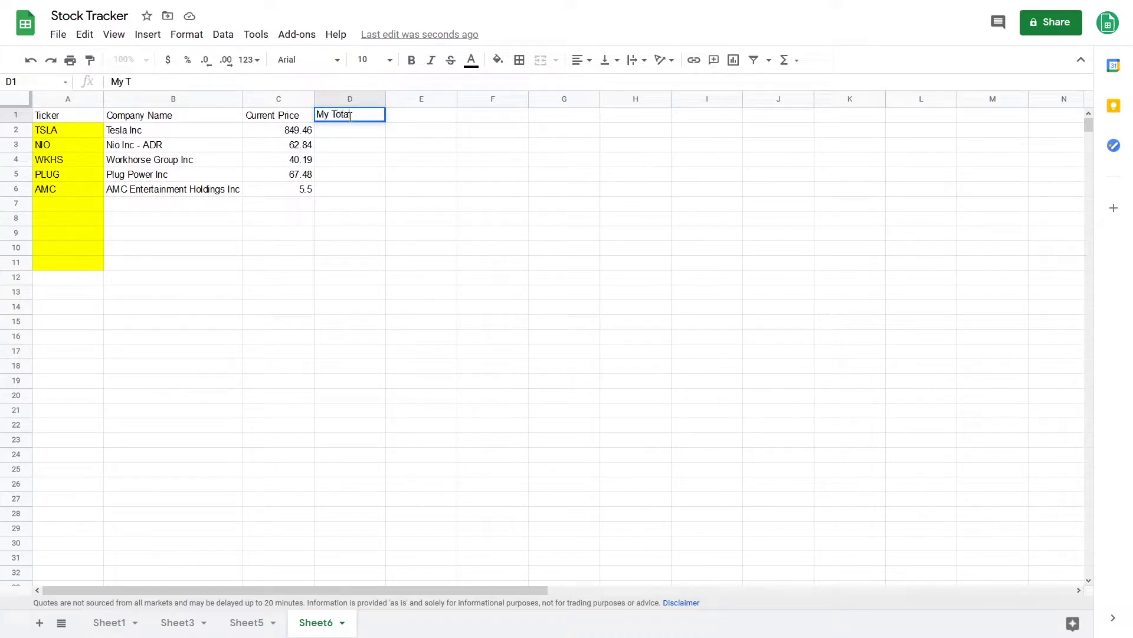
{"action": "type", "text": " Shares Held"}
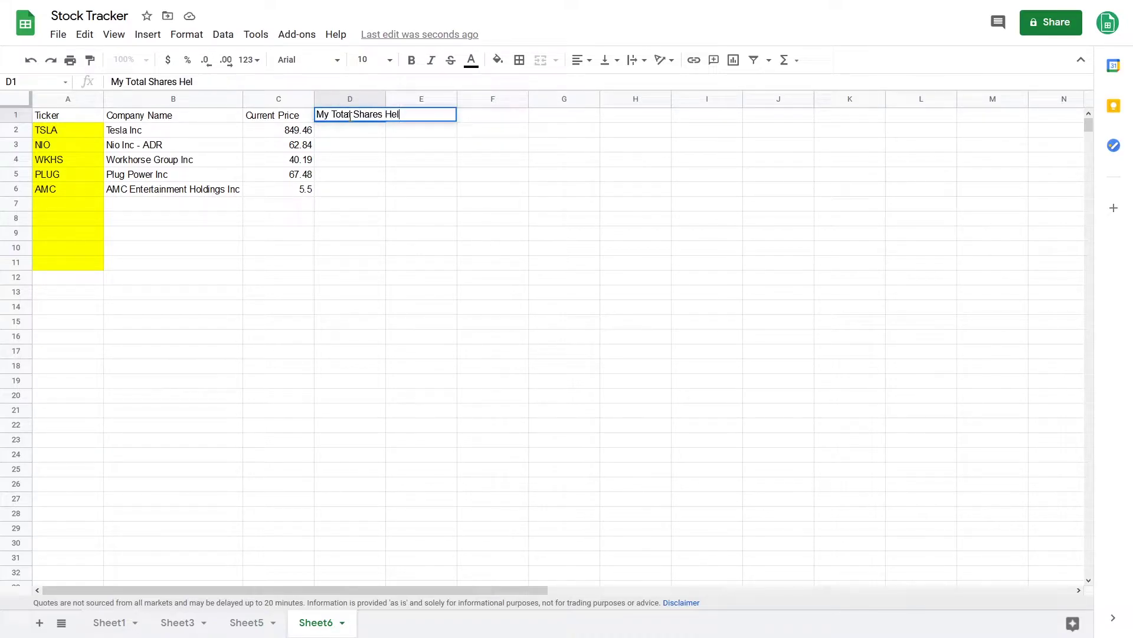
{"action": "key", "text": "Return"}
{"action": "left_click", "coordinate": [388, 97]}
{"action": "double_click", "coordinate": [388, 96]}
Add headers Average Price Paid in E1 and My Position In US$ in F1, auto-fitting both columns
{"action": "left_click", "coordinate": [436, 120]}
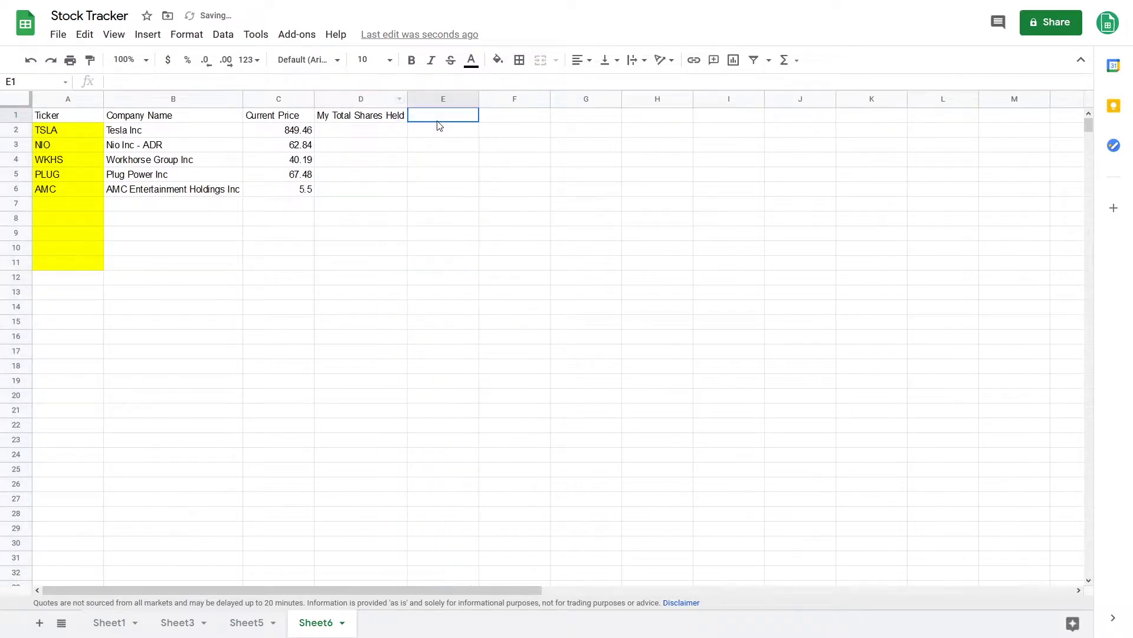
{"action": "type", "text": "Average Pri"}
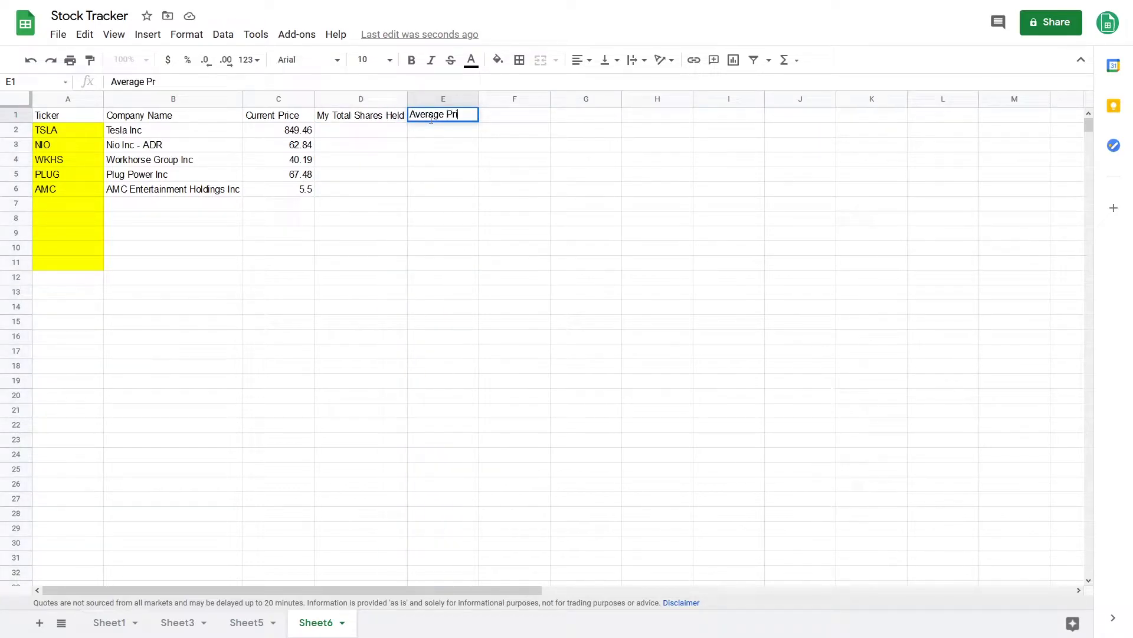
{"action": "type", "text": "ce Paid"}
{"action": "key", "text": "Return"}
{"action": "double_click", "coordinate": [479, 98]}
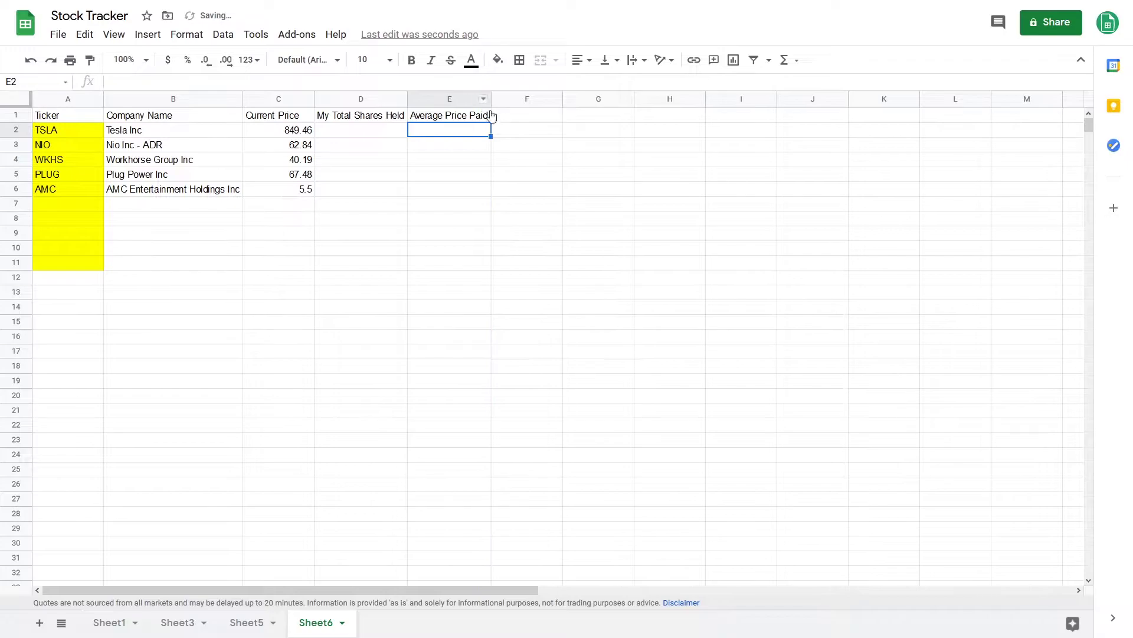
{"action": "left_click", "coordinate": [524, 119]}
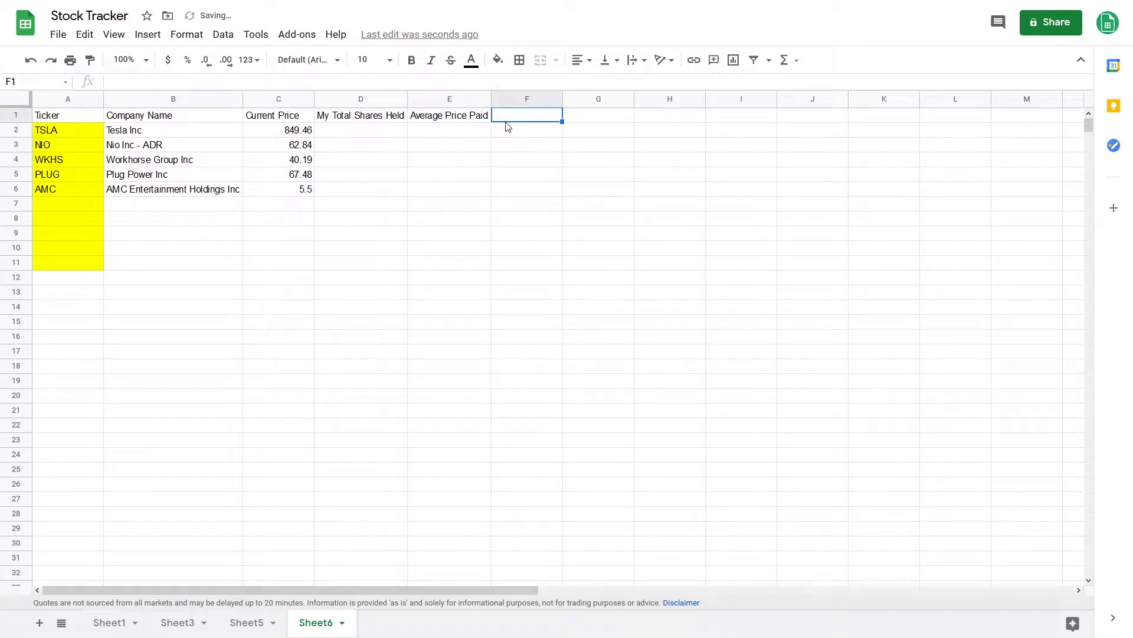
{"action": "type", "text": "My Position In US$"}
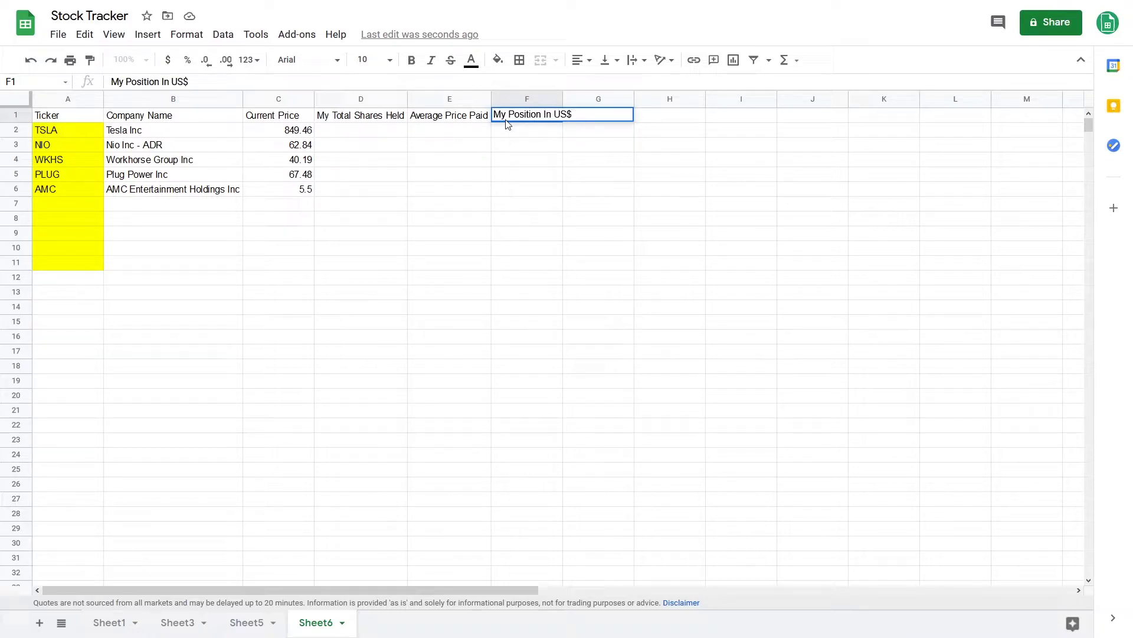
{"action": "key", "text": "Return"}
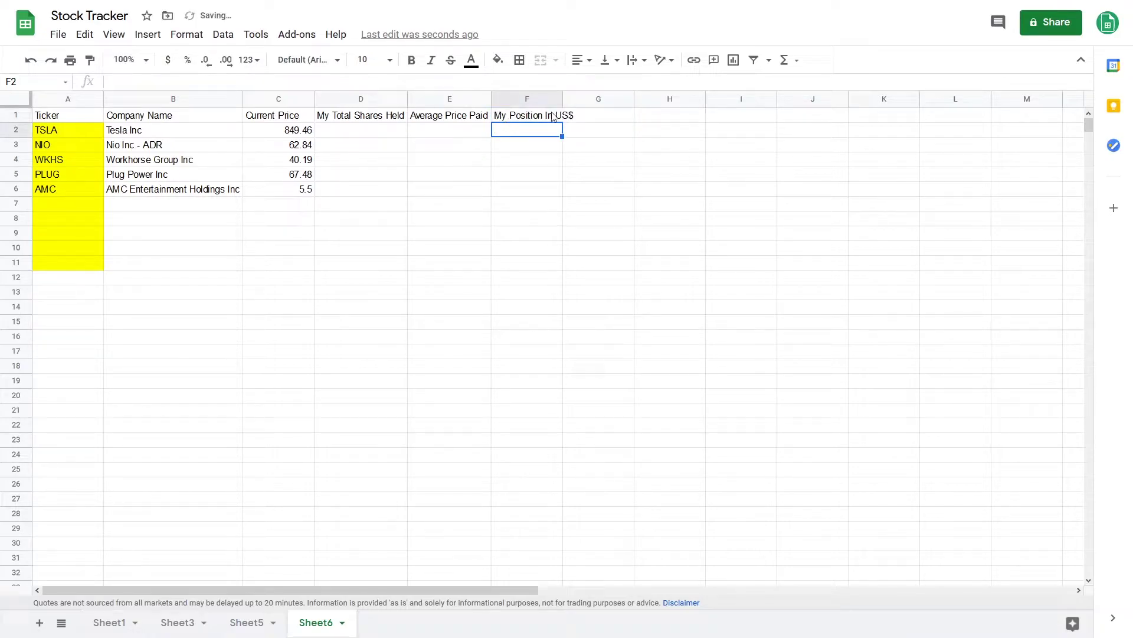
{"action": "double_click", "coordinate": [562, 98]}
Fill the input cells D2:E11 with yellow
{"action": "left_click_drag", "start_coordinate": [360, 130], "coordinate": [448, 269]}
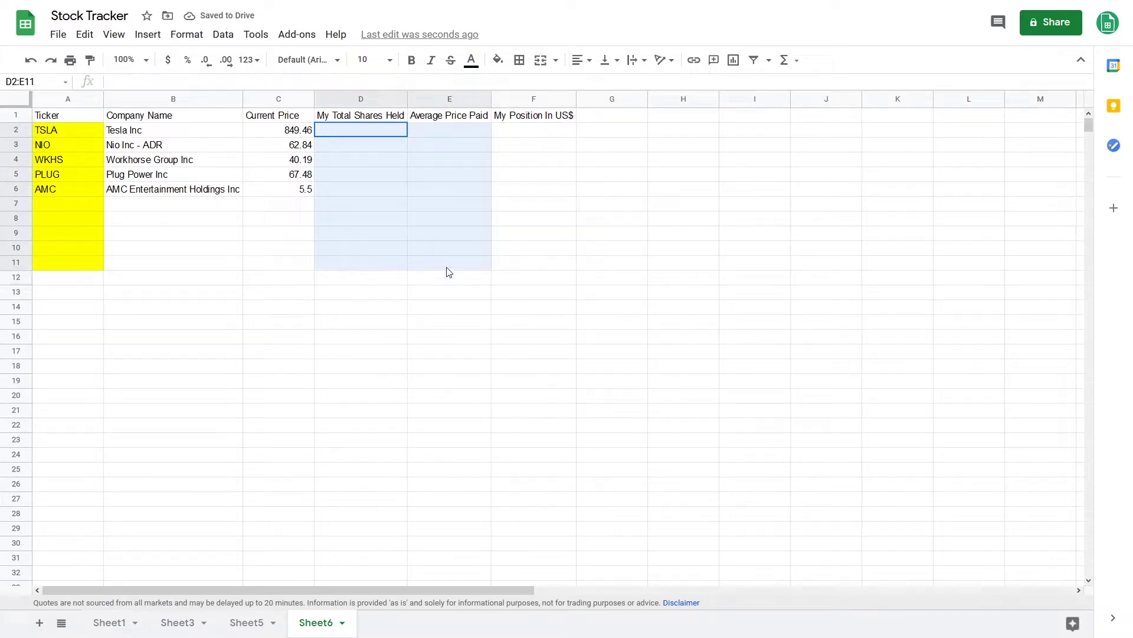
{"action": "left_click", "coordinate": [498, 61]}
{"action": "left_click", "coordinate": [555, 129]}
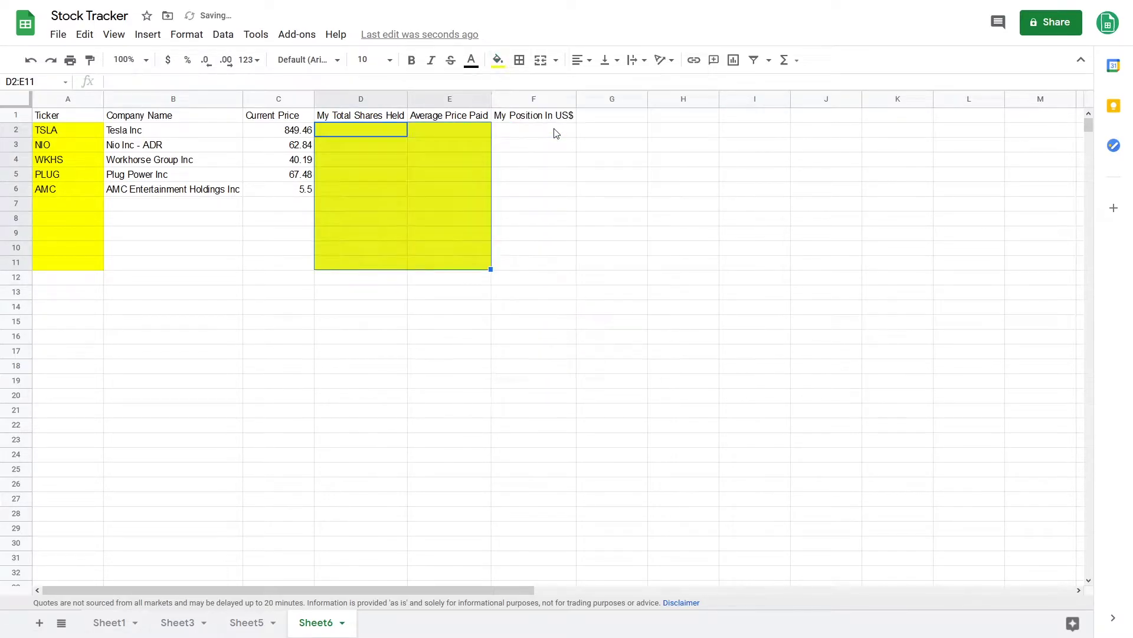
{"action": "left_click", "coordinate": [533, 221]}
Enter shares held 10, 13, 30, 20, 40 into D2:D6
{"action": "double_click", "coordinate": [369, 131]}
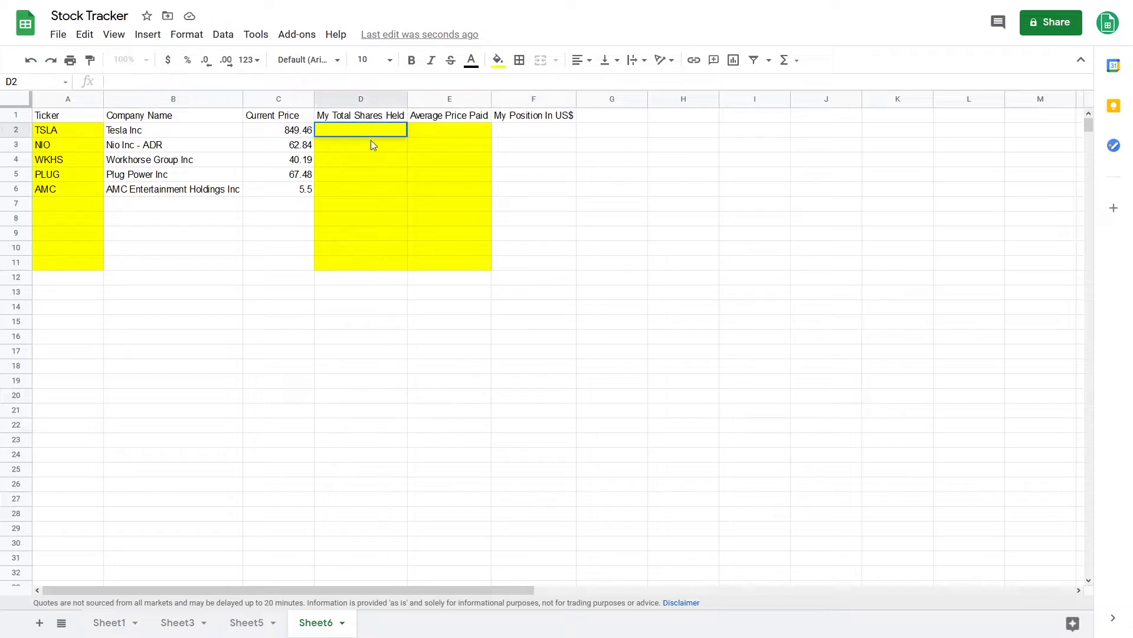
{"action": "type", "text": "10"}
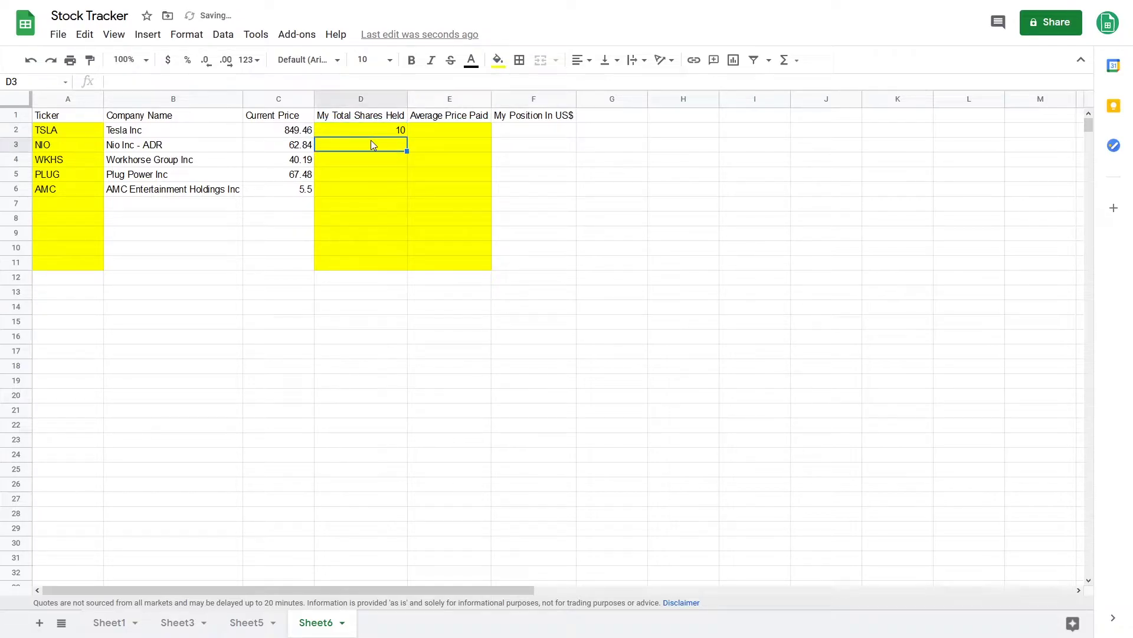
{"action": "type", "text": "13"}
{"action": "key", "text": "Return"}
{"action": "type", "text": "30"}
{"action": "key", "text": "Return"}
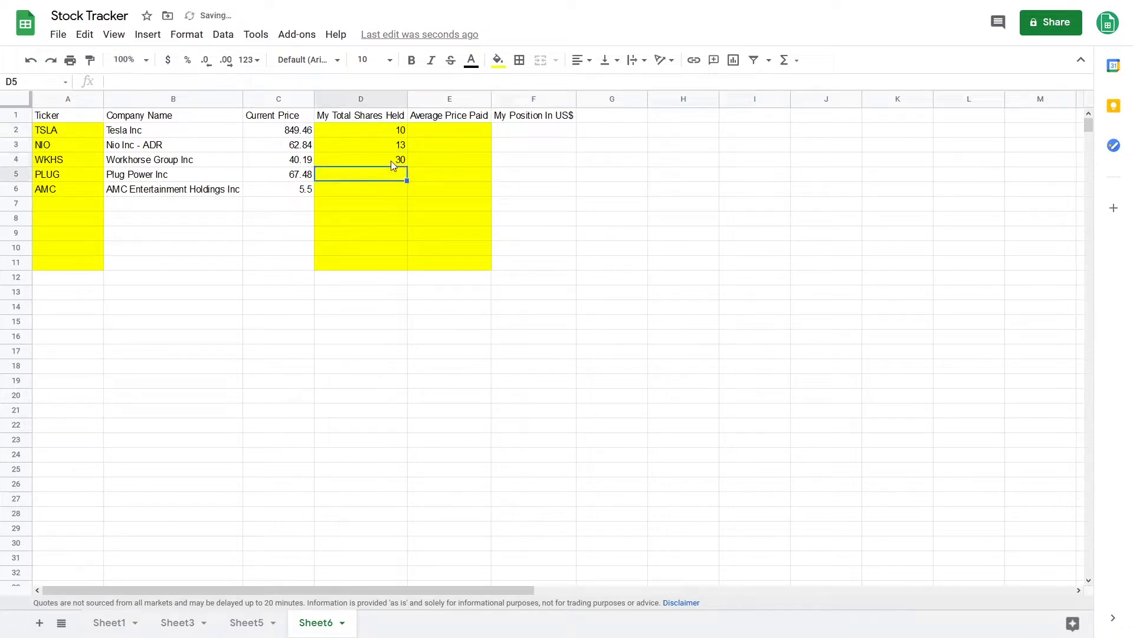
{"action": "type", "text": "20"}
{"action": "key", "text": "Return"}
{"action": "type", "text": "40"}
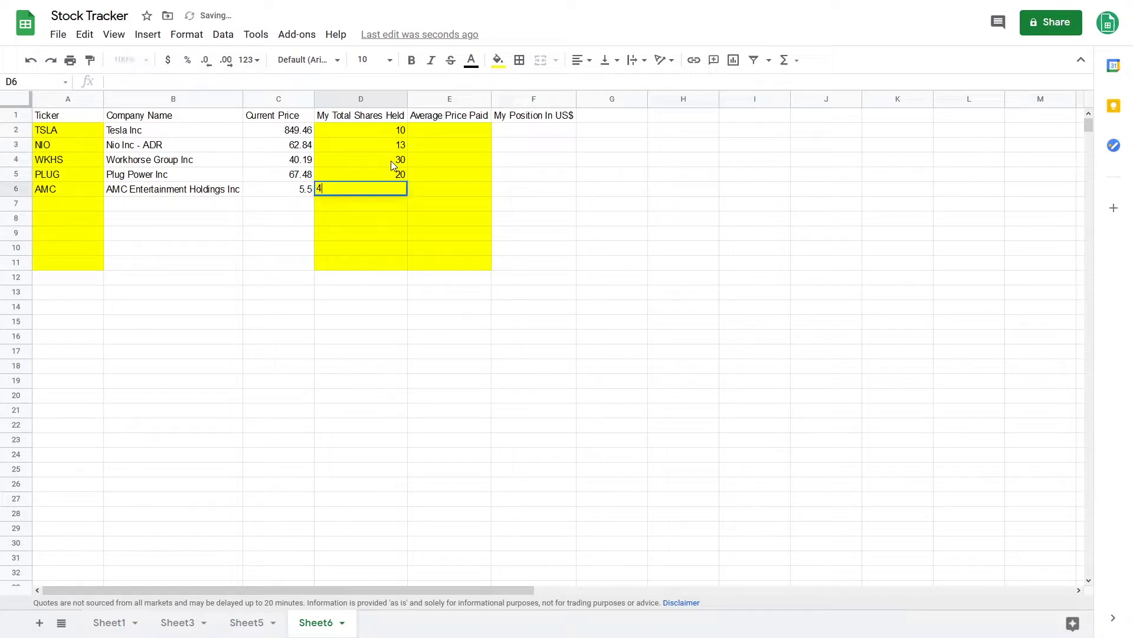
{"action": "key", "text": "Return"}
Enter average prices paid 500, 30, 20, 30, 2 into E2:E6
{"action": "left_click", "coordinate": [457, 130]}
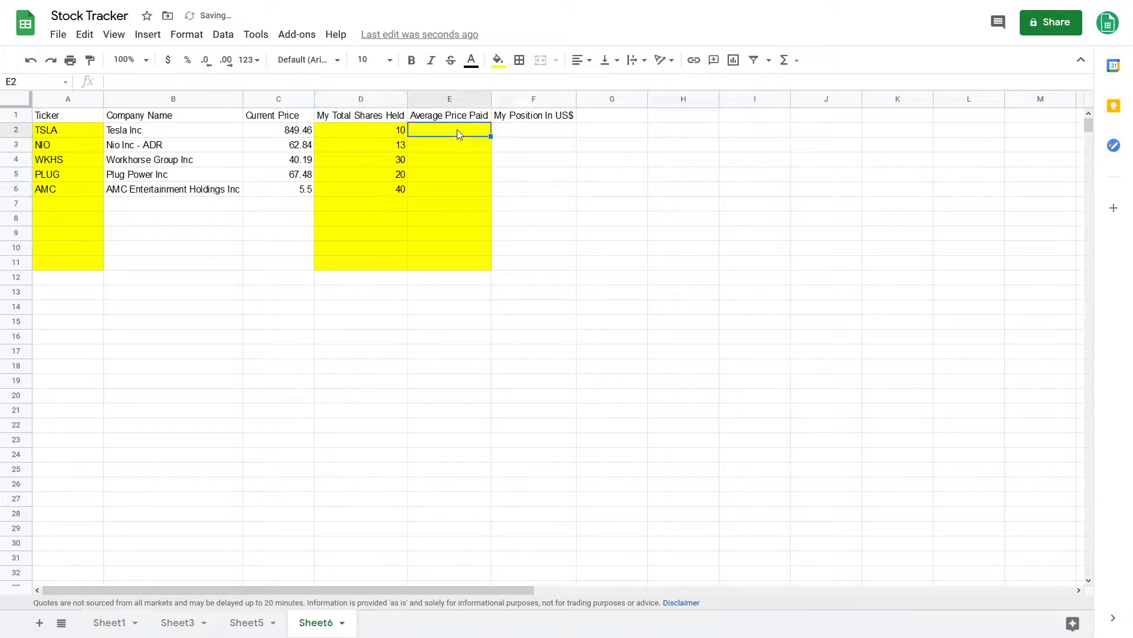
{"action": "type", "text": "500"}
{"action": "key", "text": "Return"}
{"action": "type", "text": "30"}
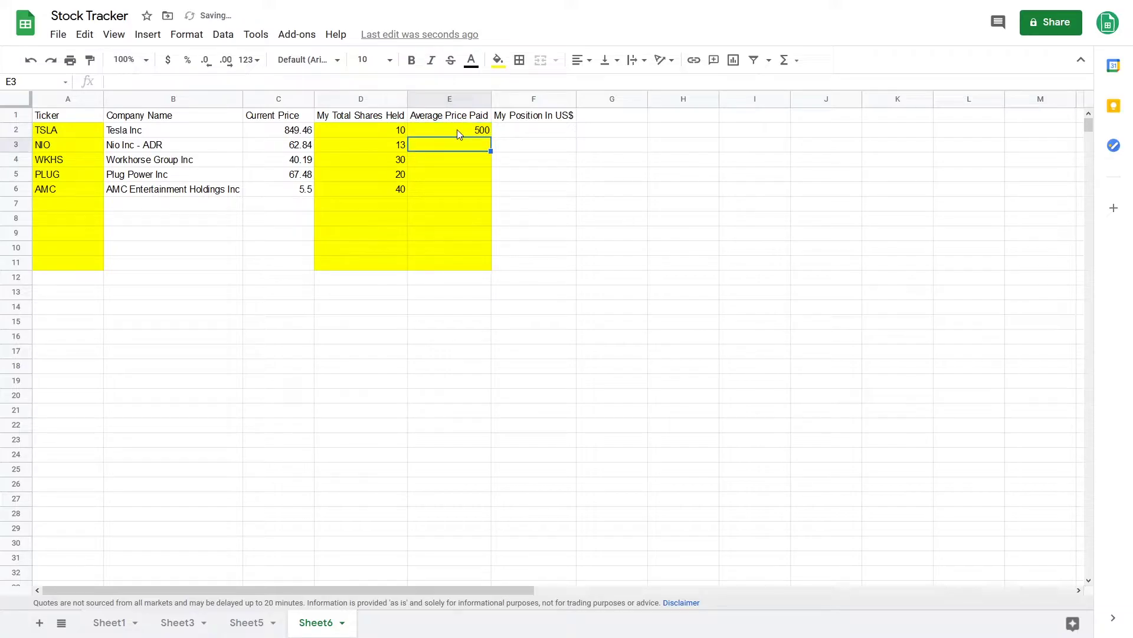
{"action": "key", "text": "Return"}
{"action": "type", "text": "20"}
{"action": "key", "text": "Return"}
{"action": "type", "text": "30"}
{"action": "key", "text": "Return"}
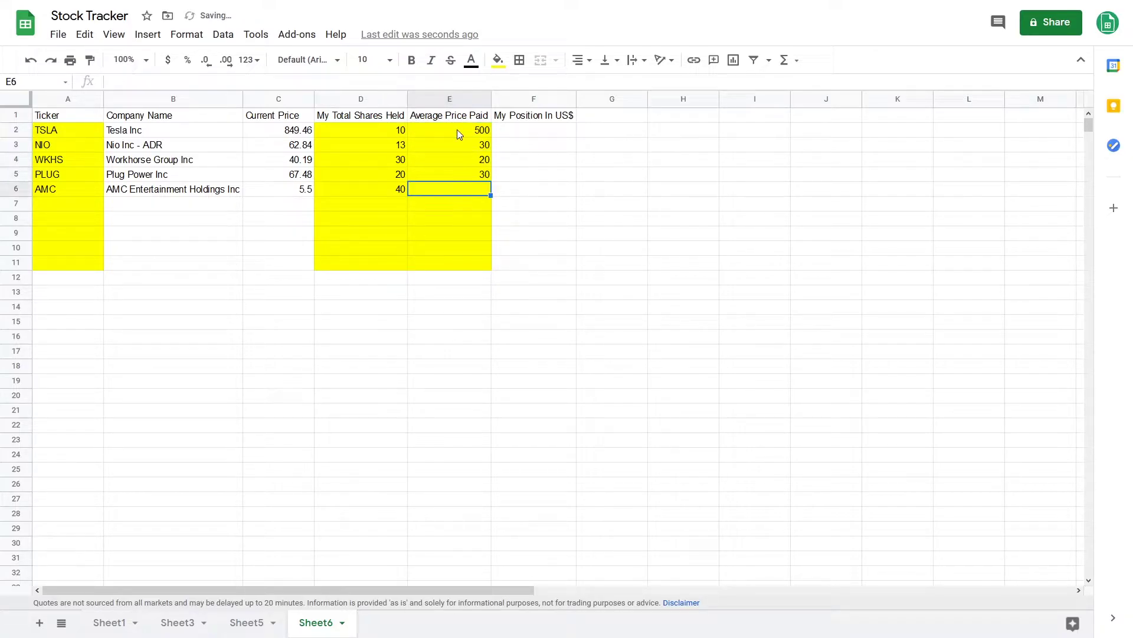
{"action": "type", "text": "2"}
{"action": "key", "text": "Return"}
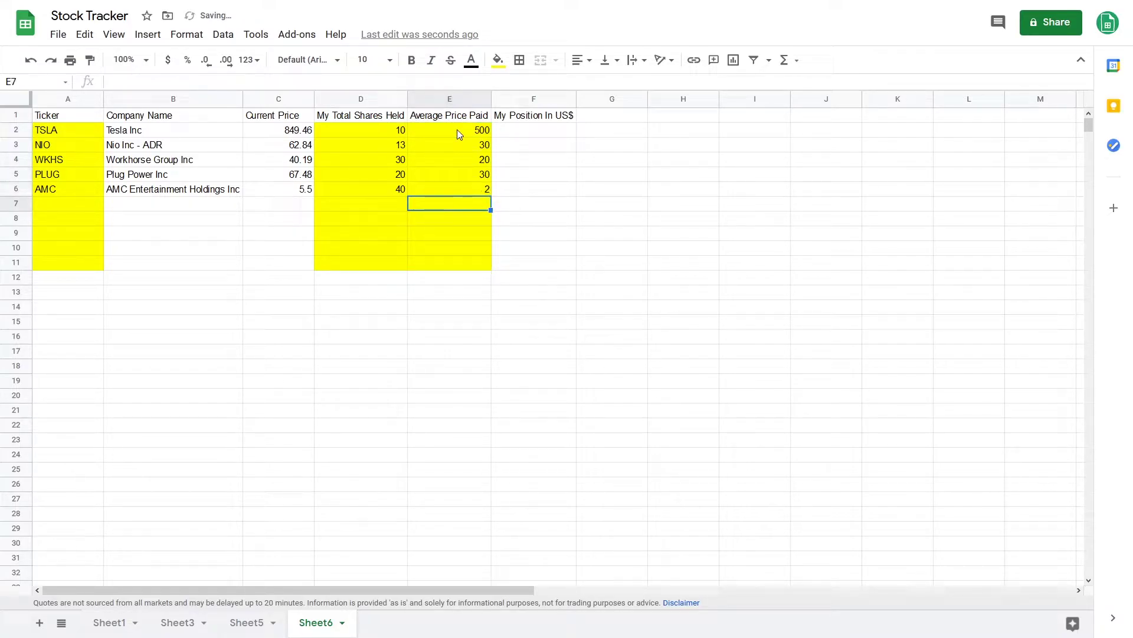
{"action": "left_click", "coordinate": [528, 131]}
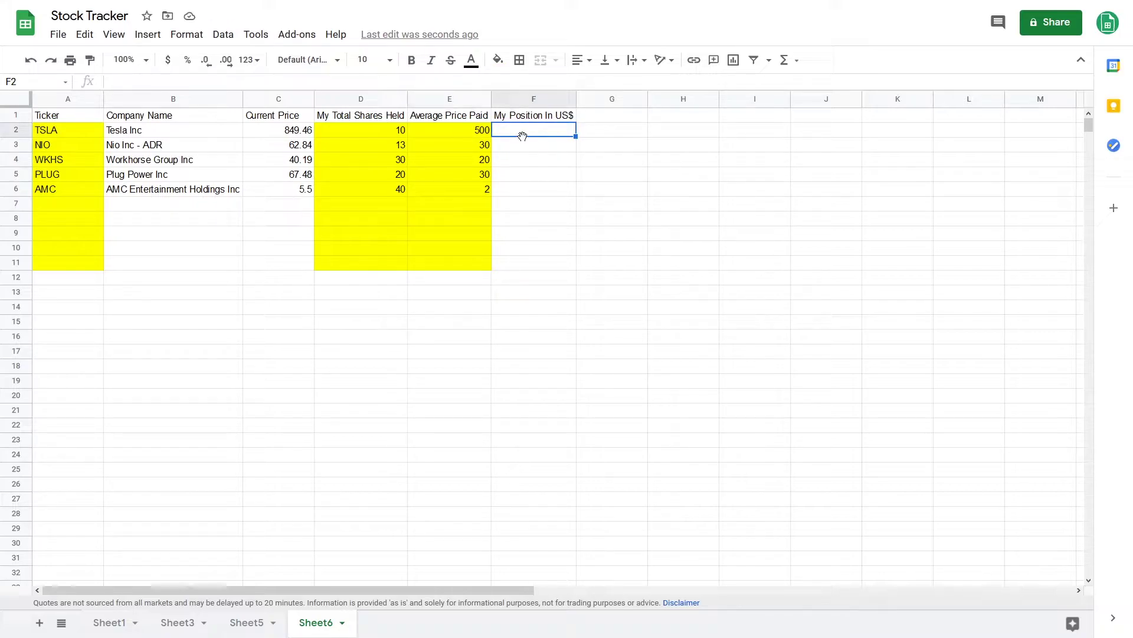
Enter =C2*D2 in F2 to compute TSLA's position in US$
{"action": "double_click", "coordinate": [519, 131]}
{"action": "type", "text": "="}
{"action": "left_click", "coordinate": [300, 131]}
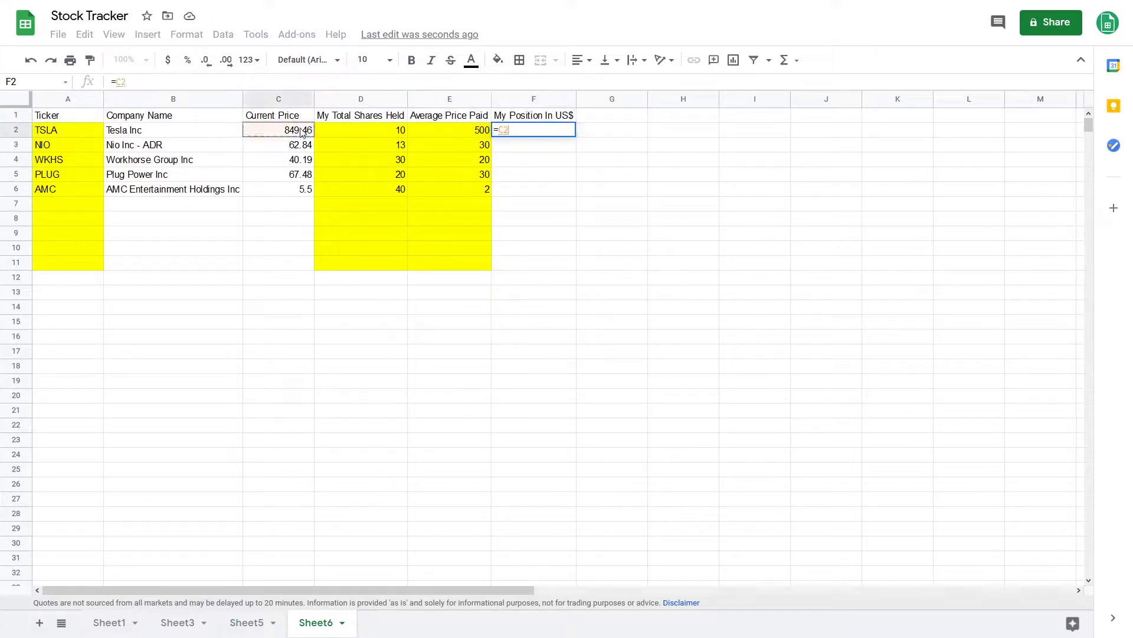
{"action": "type", "text": "*"}
{"action": "left_click", "coordinate": [364, 127]}
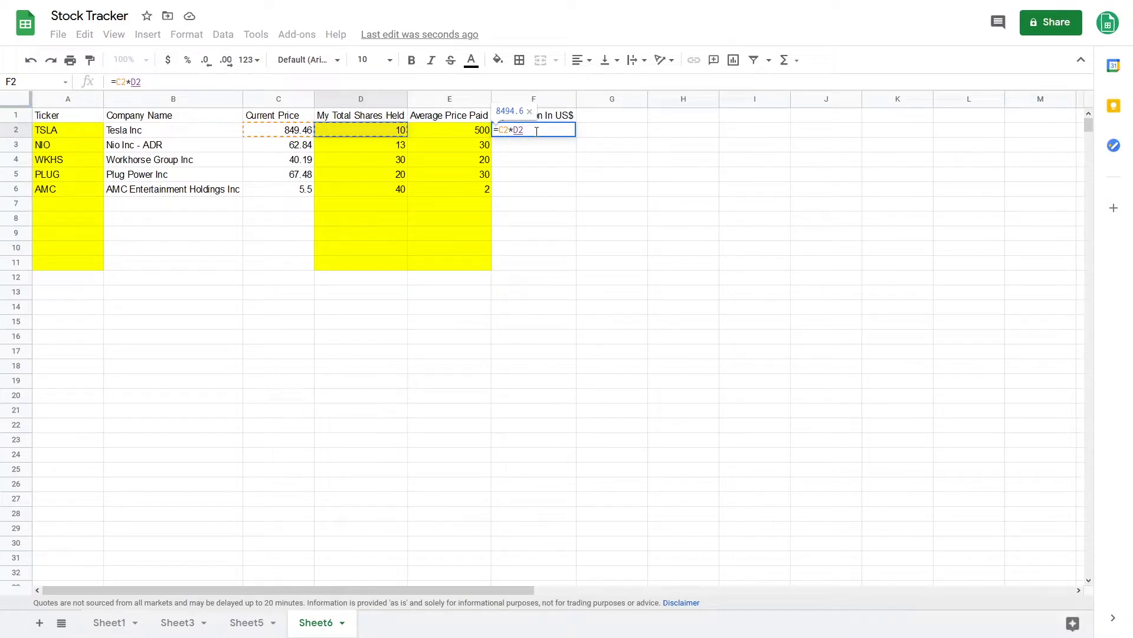
{"action": "key", "text": "Return"}
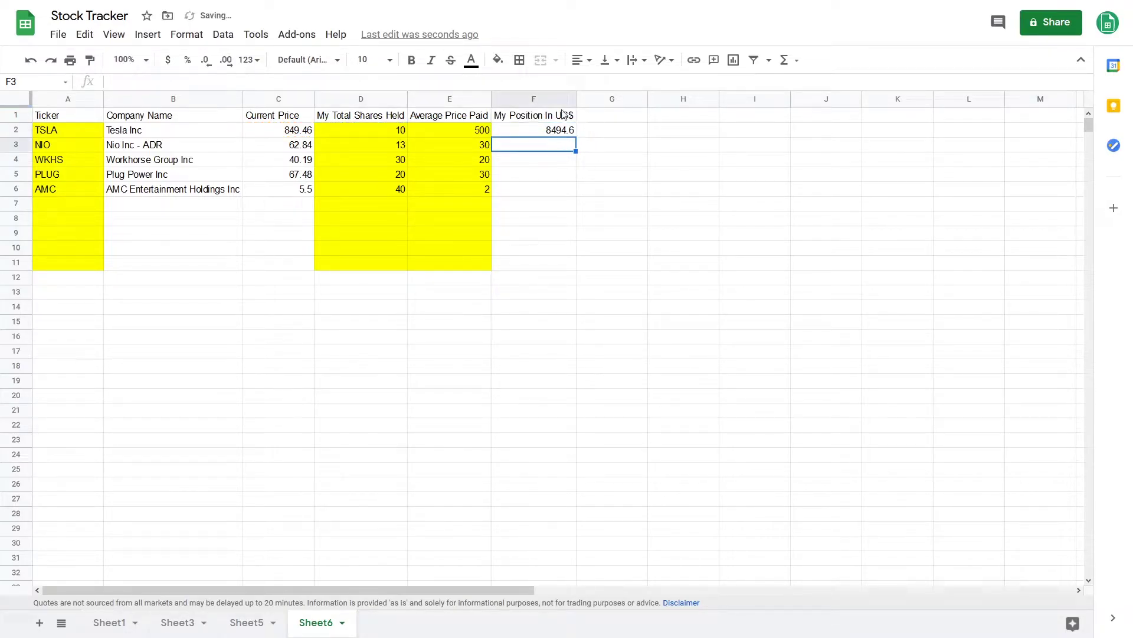
Fill the position formula down column F to row 11 and check the results
{"action": "left_click", "coordinate": [569, 134]}
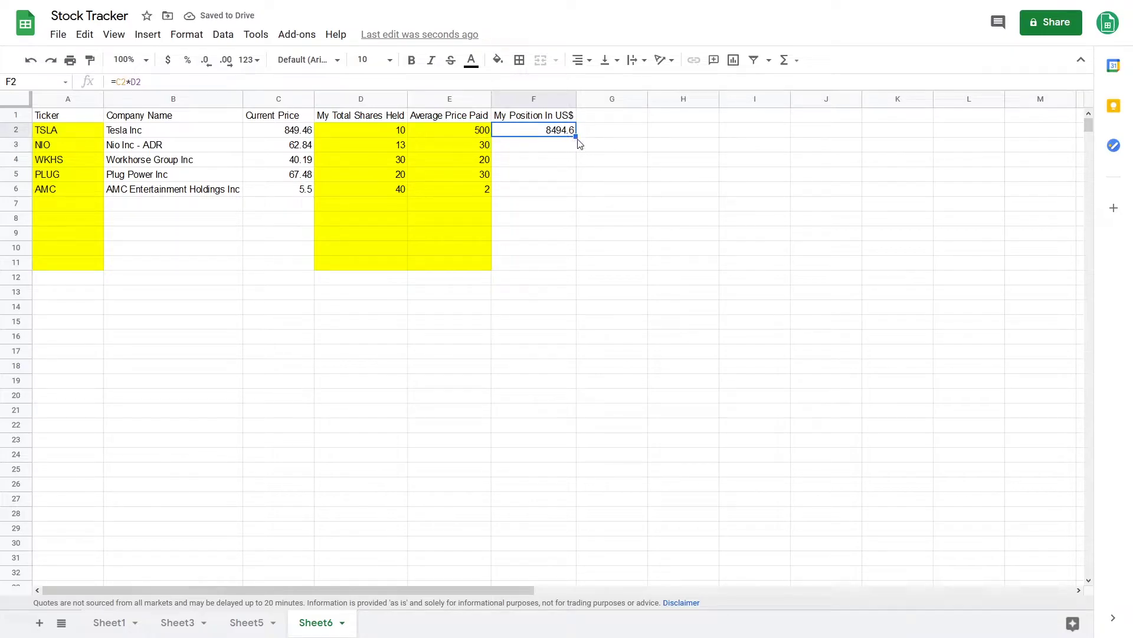
{"action": "left_click_drag", "start_coordinate": [575, 137], "coordinate": [576, 265]}
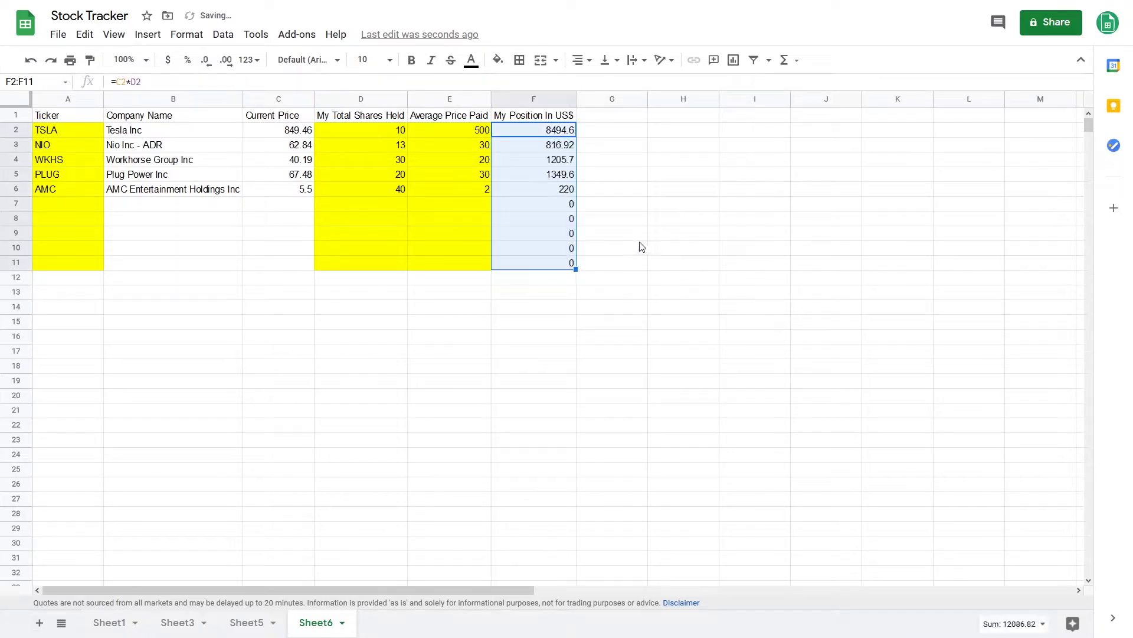
{"action": "left_click", "coordinate": [640, 246]}
{"action": "left_click", "coordinate": [562, 206]}
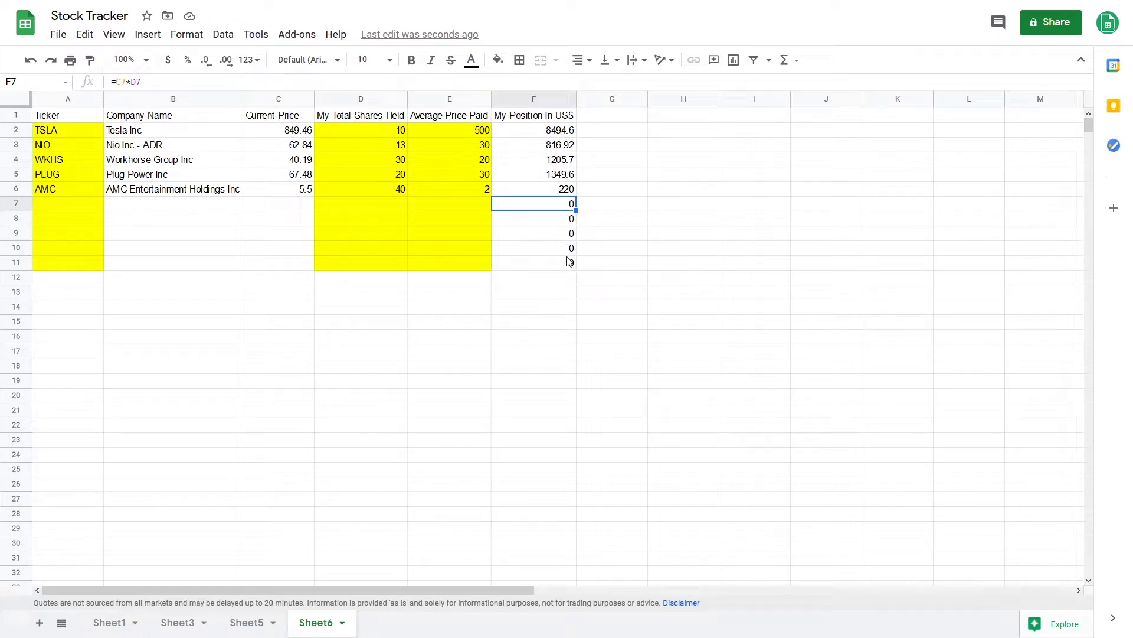
{"action": "double_click", "coordinate": [552, 130]}
{"action": "left_click", "coordinate": [500, 130]}
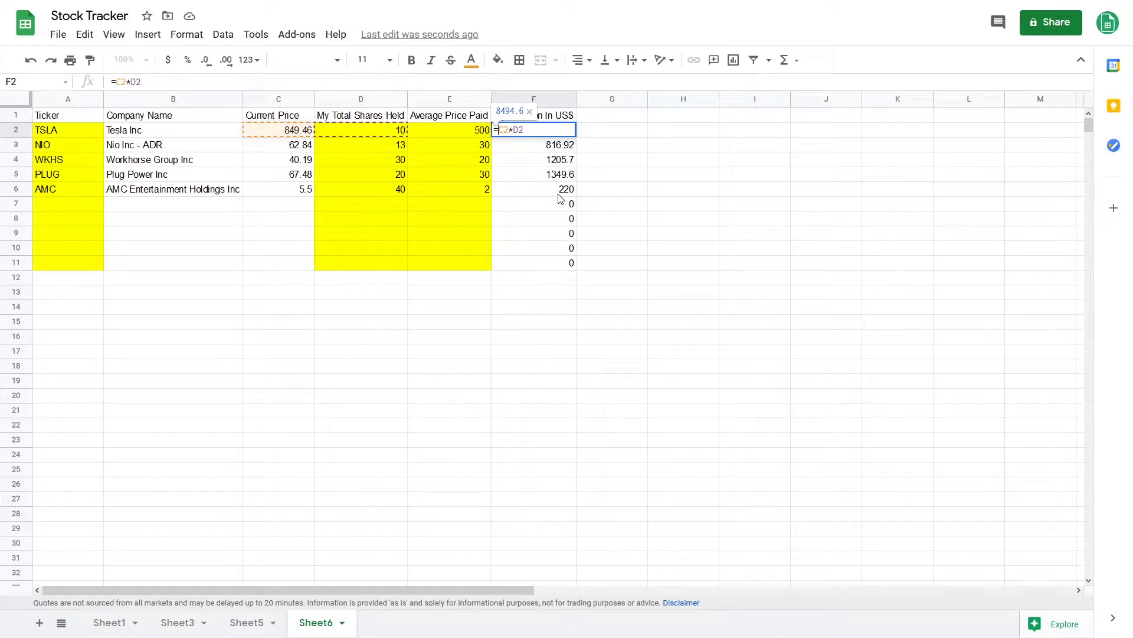
Change F2 to =IF(ISBLANK(A2),,C2*D2) and fill it down to F11
{"action": "type", "text": "IF(,,"}
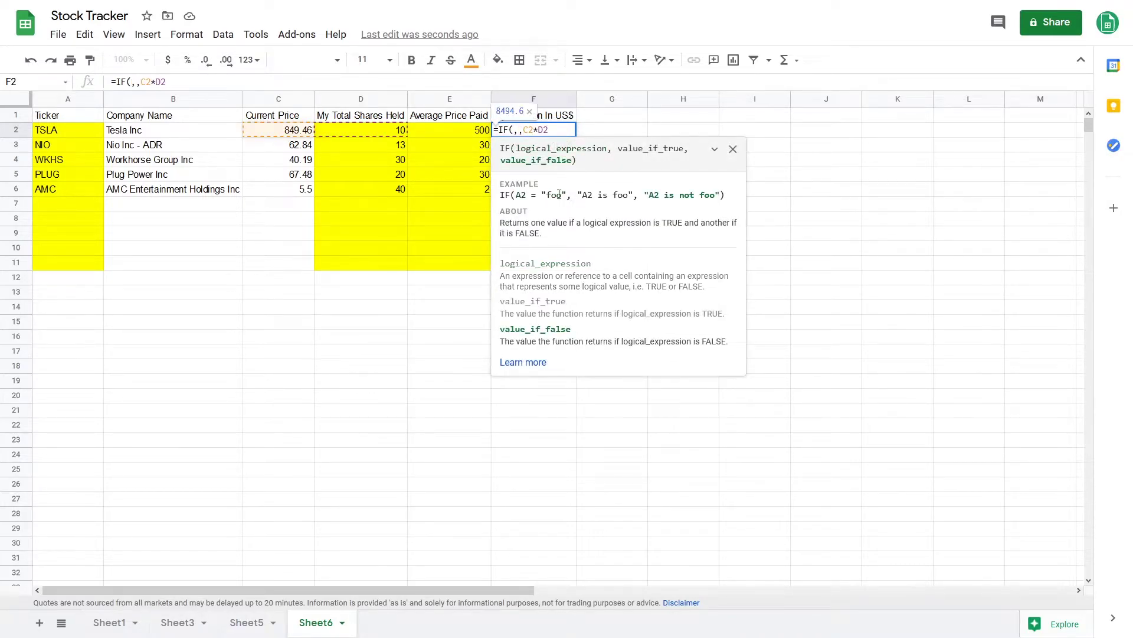
{"action": "key", "text": "Left"}
{"action": "key", "text": "Left"}
{"action": "type", "text": "ISBLA"}
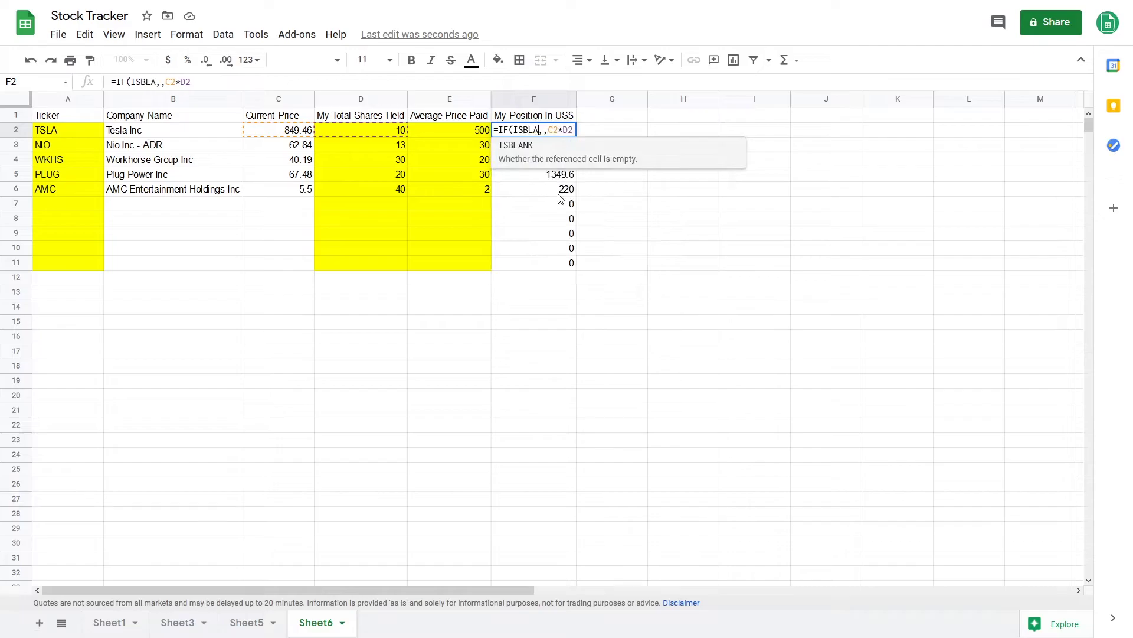
{"action": "type", "text": "NK("}
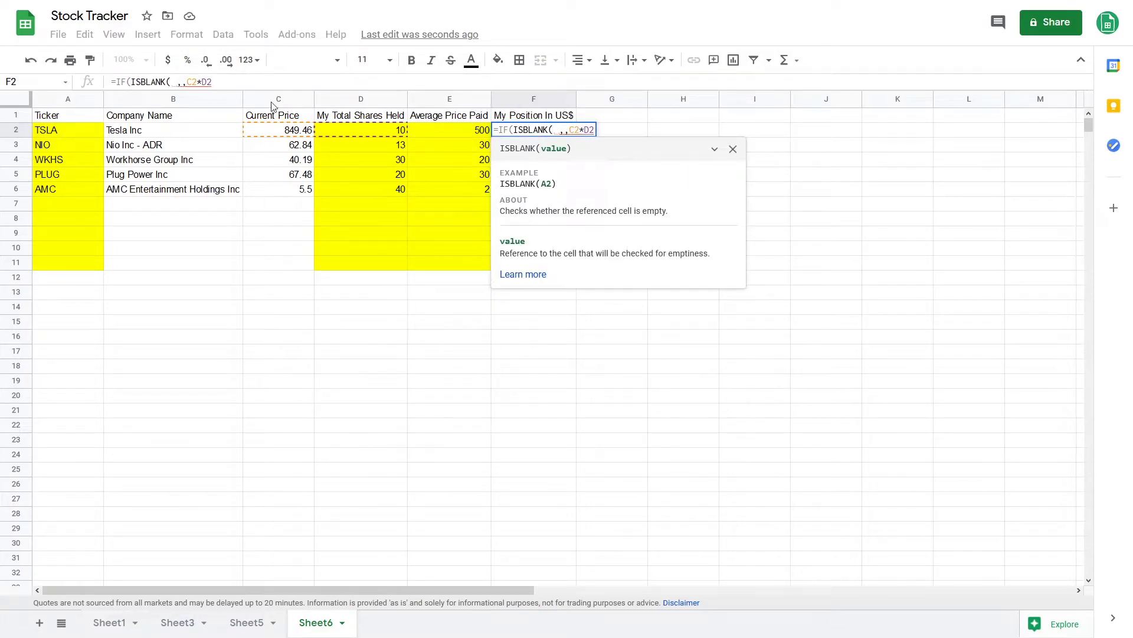
{"action": "left_click", "coordinate": [87, 130]}
{"action": "type", "text": ")"}
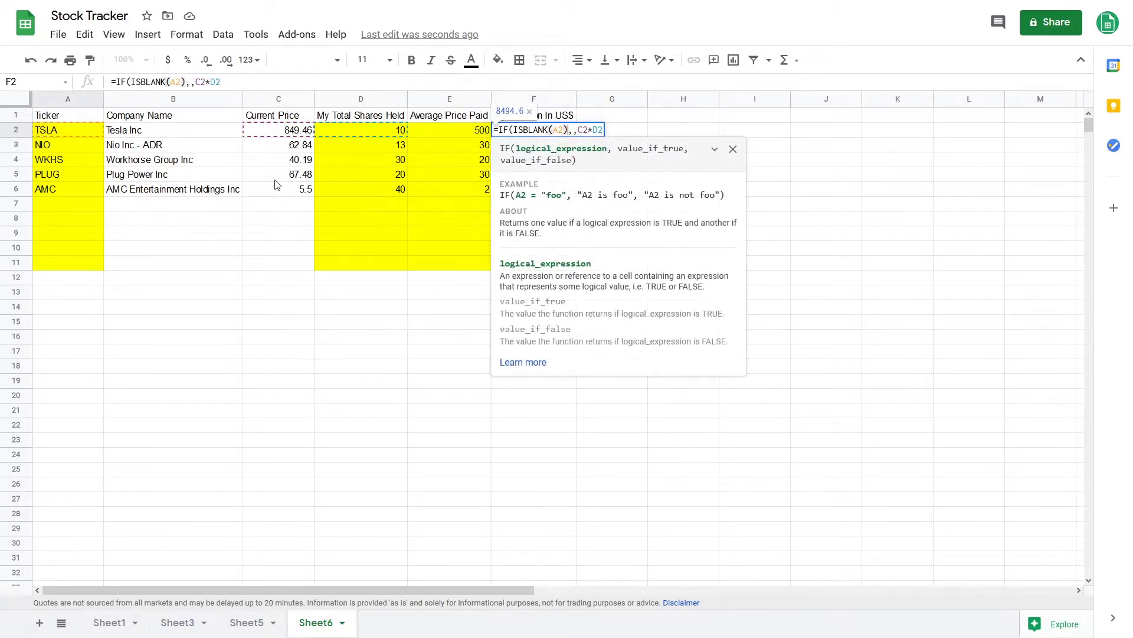
{"action": "key", "text": "Return"}
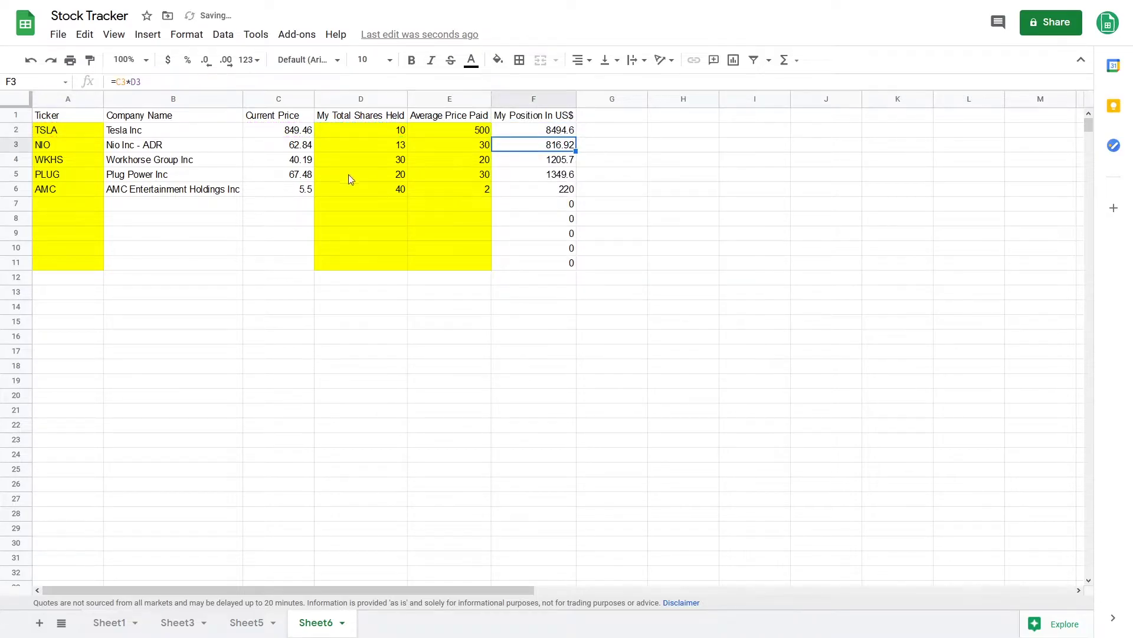
{"action": "key", "text": "Up"}
{"action": "left_click_drag", "start_coordinate": [575, 136], "coordinate": [571, 265]}
Check Sheet5 for reference, then add the '90 Day Chart' heading in G1
{"action": "left_click", "coordinate": [556, 206]}
{"action": "left_click", "coordinate": [66, 208]}
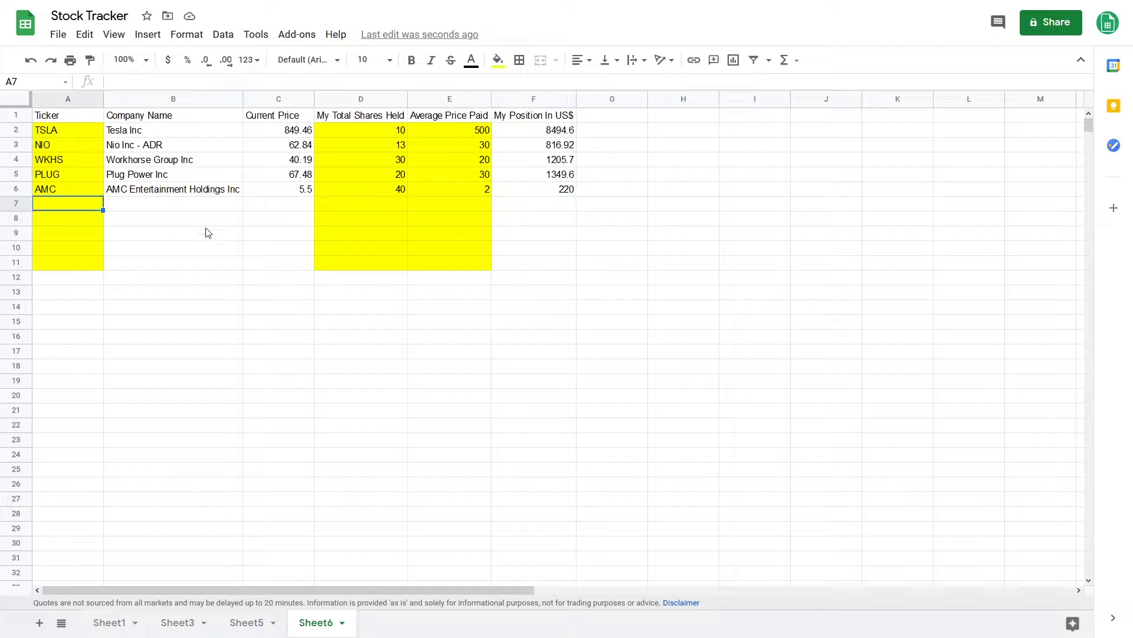
{"action": "left_click", "coordinate": [559, 207]}
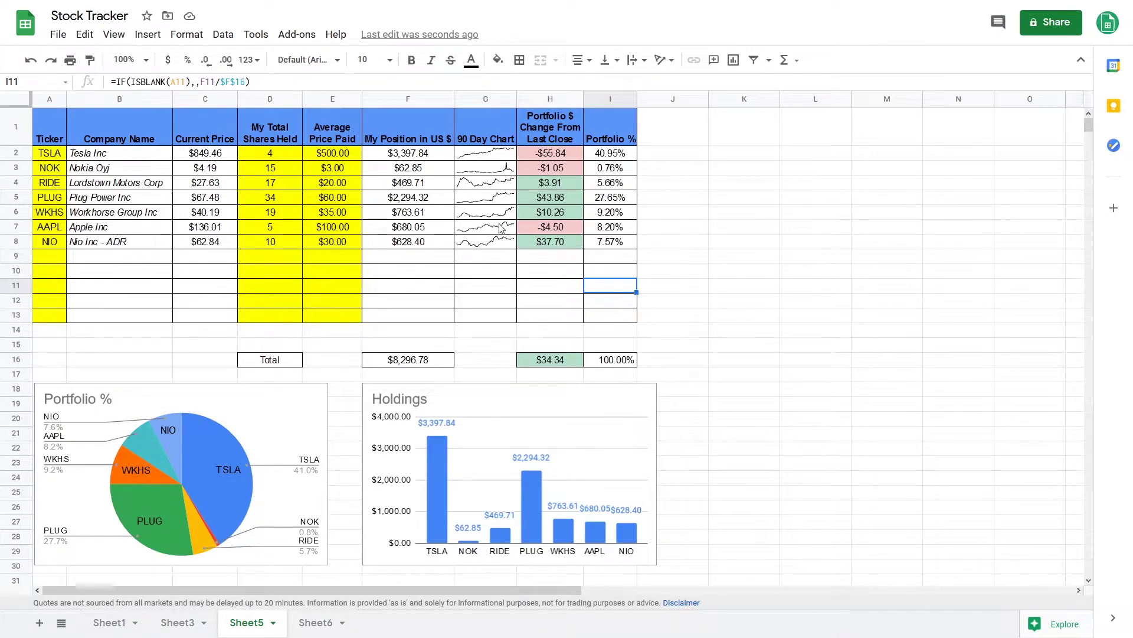
{"action": "left_click", "coordinate": [316, 622]}
{"action": "left_click", "coordinate": [589, 121]}
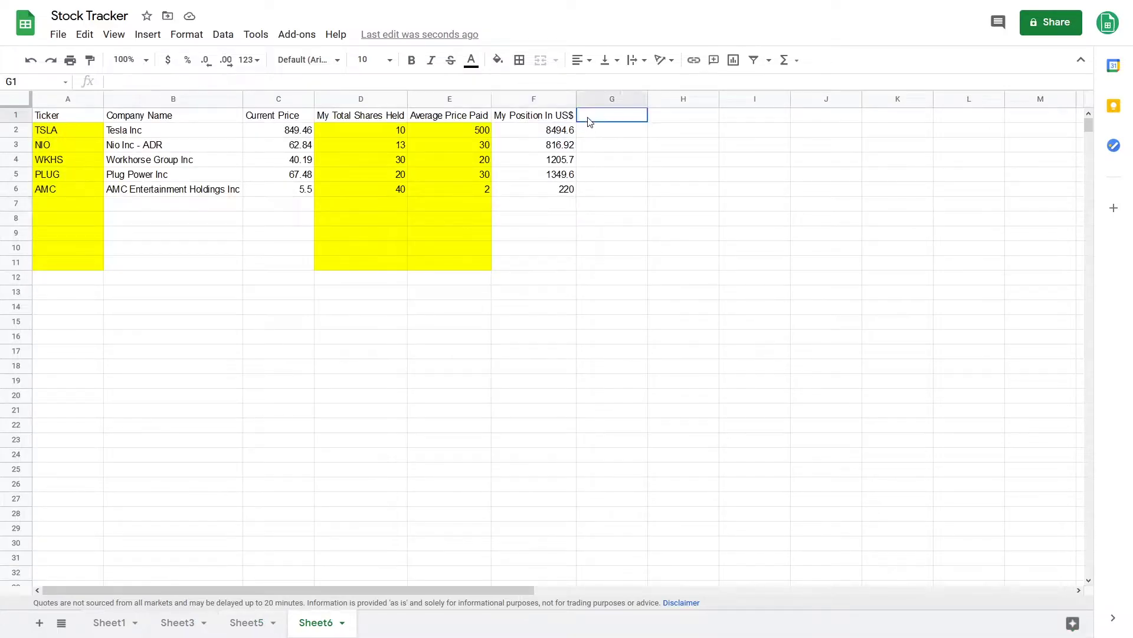
{"action": "type", "text": "90 Day Chart"}
{"action": "key", "text": "Return"}
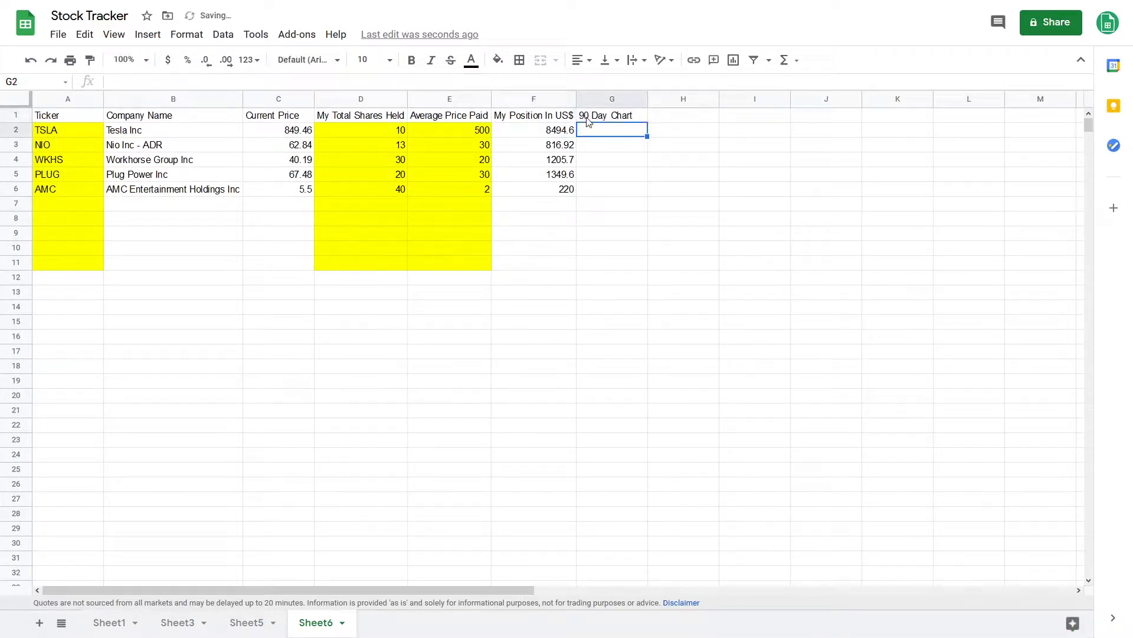
Enter =SPARKLINE(GOOGLEFINANCE(A2,"price",TODAY()-90,TODAY())) in G2
{"action": "type", "text": "="}
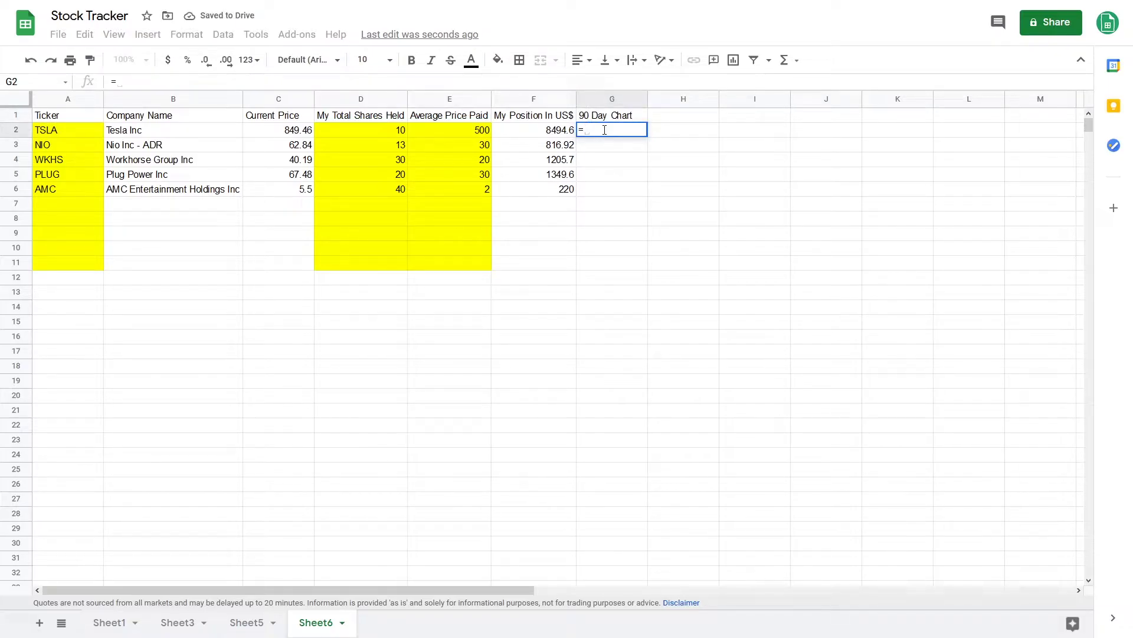
{"action": "type", "text": "SPARKLINE("}
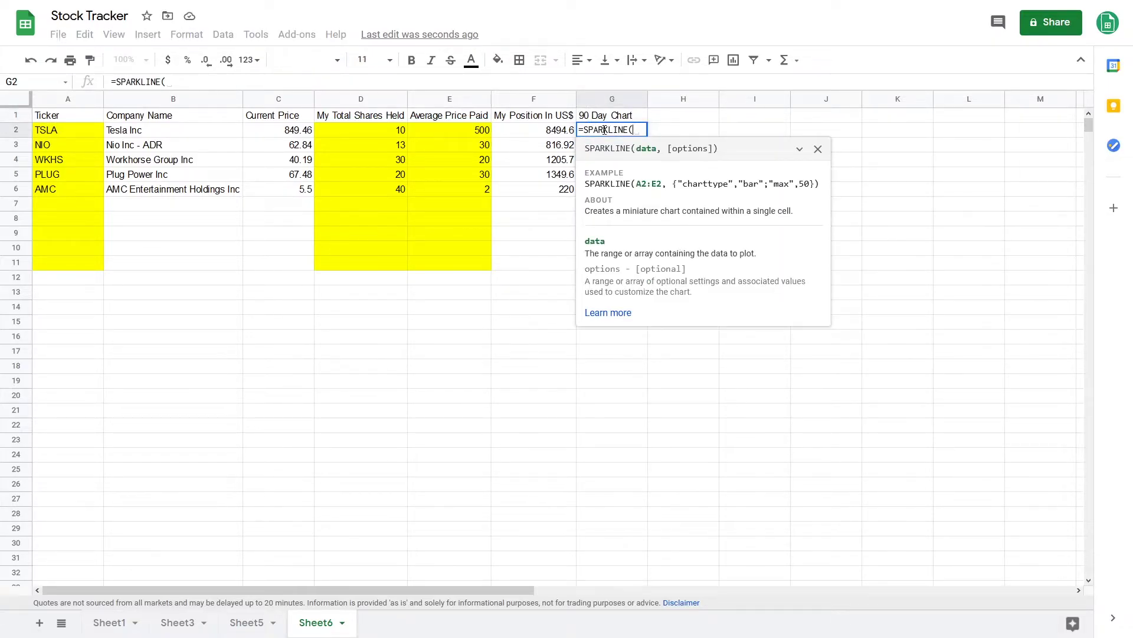
{"action": "type", "text": "GOOGLEFINANCE("}
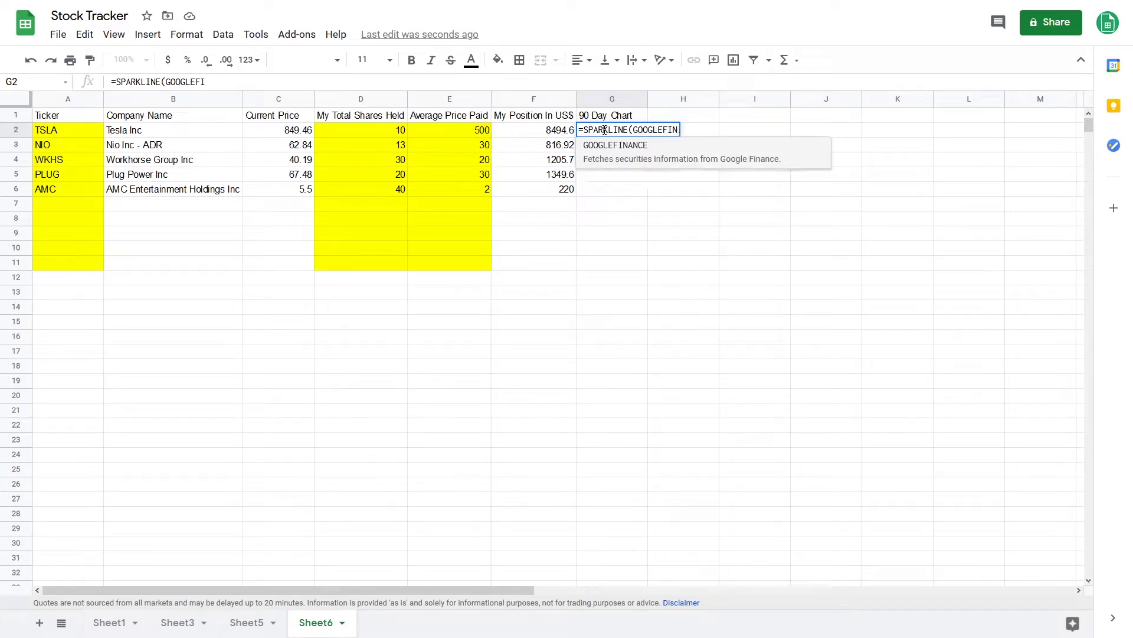
{"action": "left_click", "coordinate": [97, 131]}
{"action": "type", "text": ",\"p"}
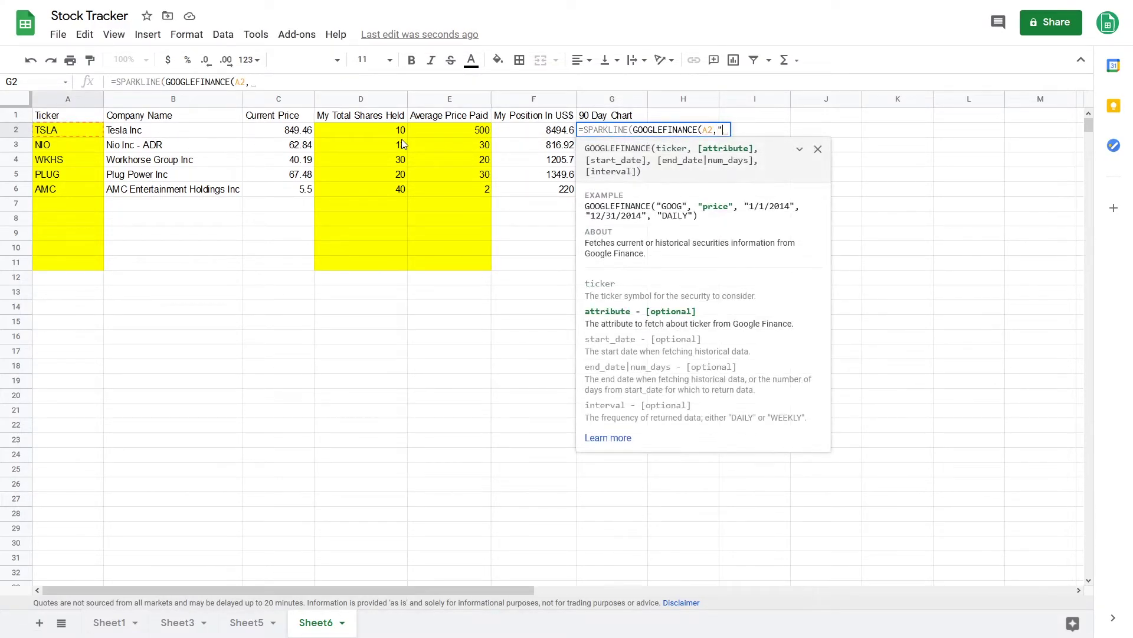
{"action": "type", "text": "rice\","}
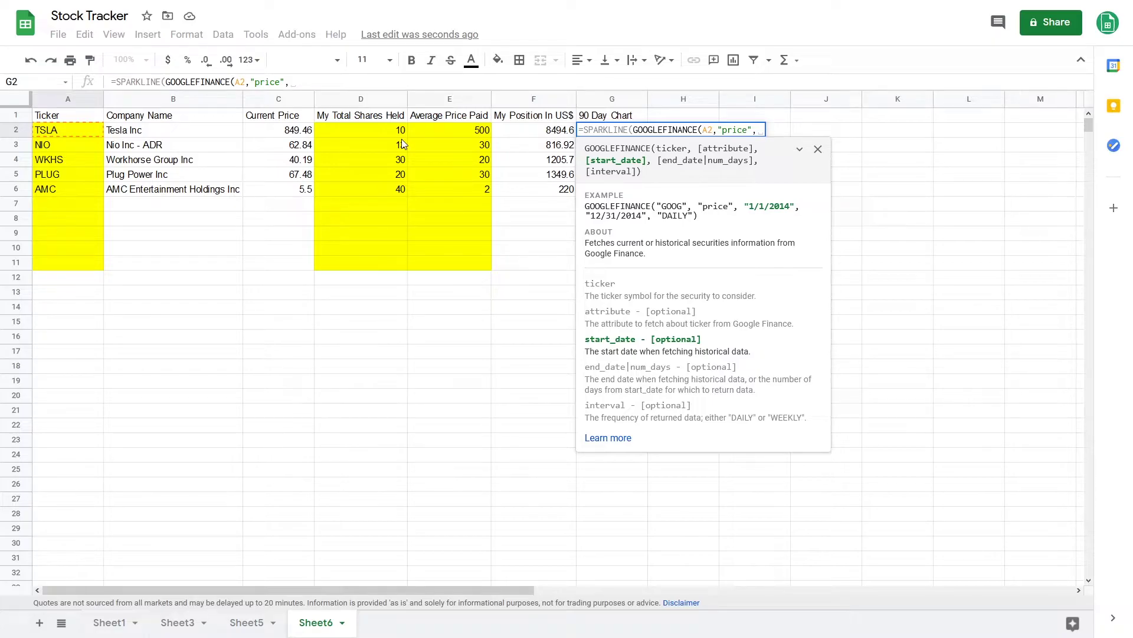
{"action": "type", "text": "today"}
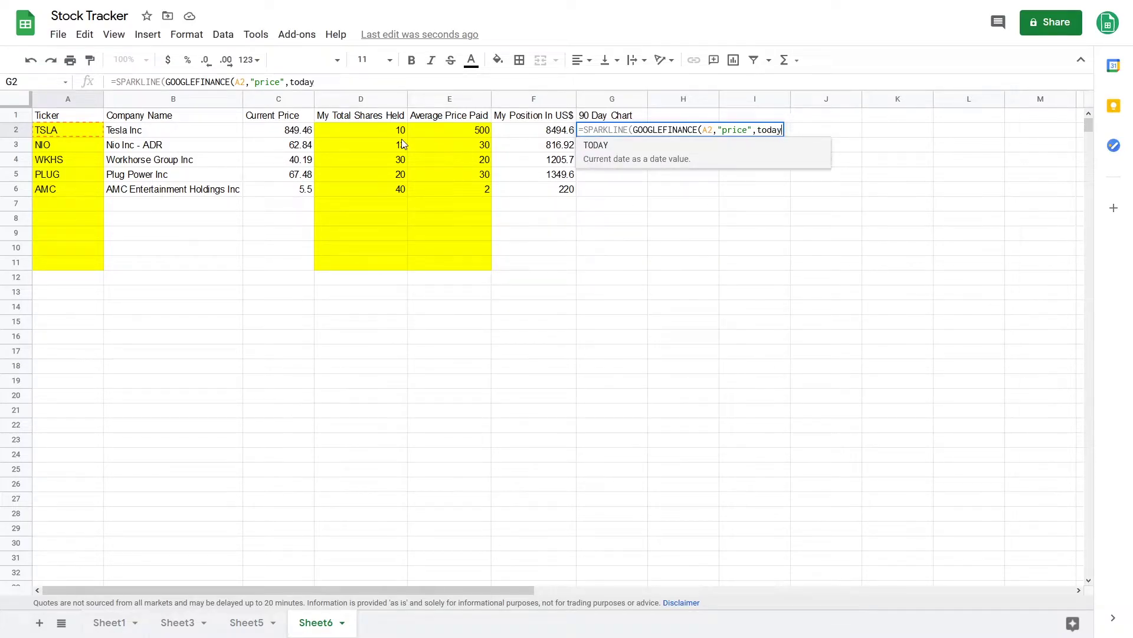
{"action": "key", "text": "Tab"}
{"action": "type", "text": ")"}
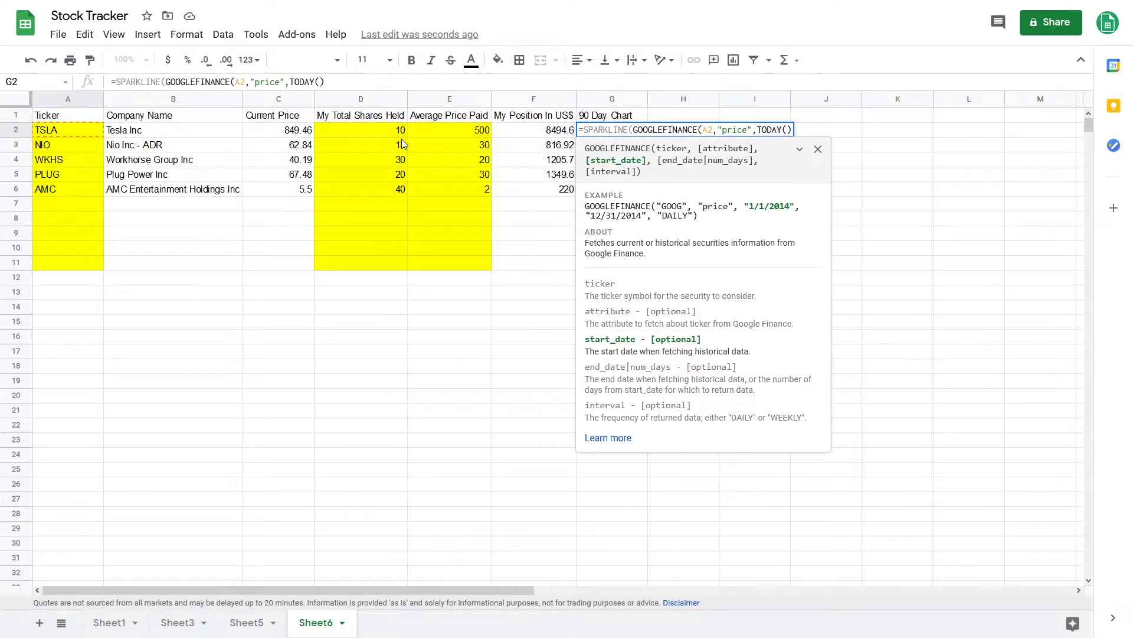
{"action": "type", "text": "-90,"}
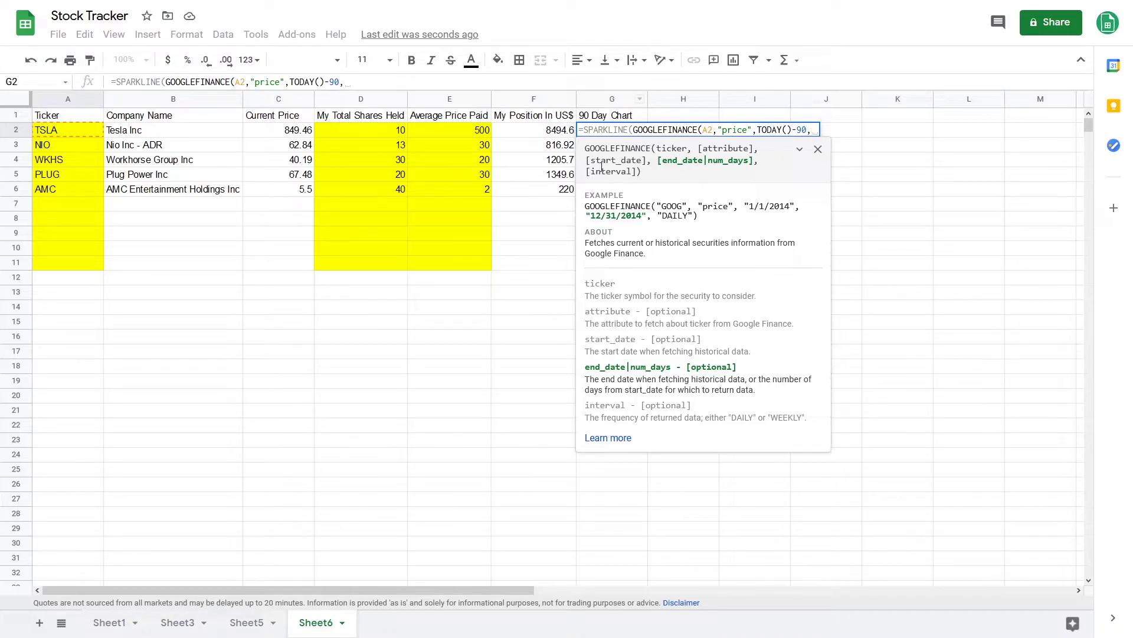
{"action": "type", "text": "today"}
{"action": "key", "text": "Tab"}
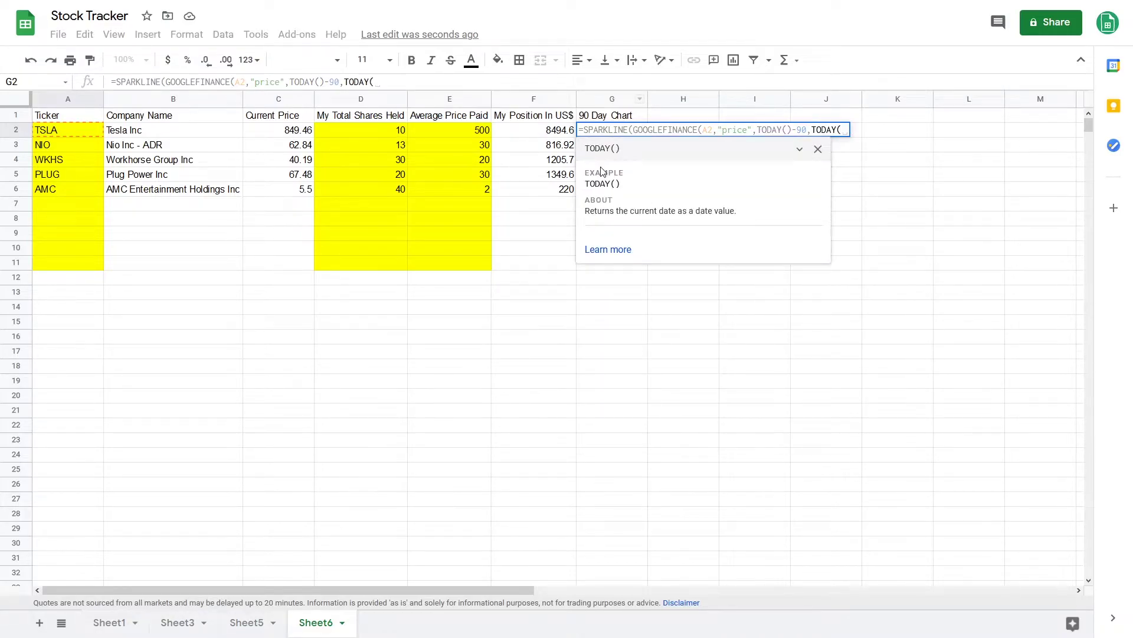
{"action": "type", "text": "))"}
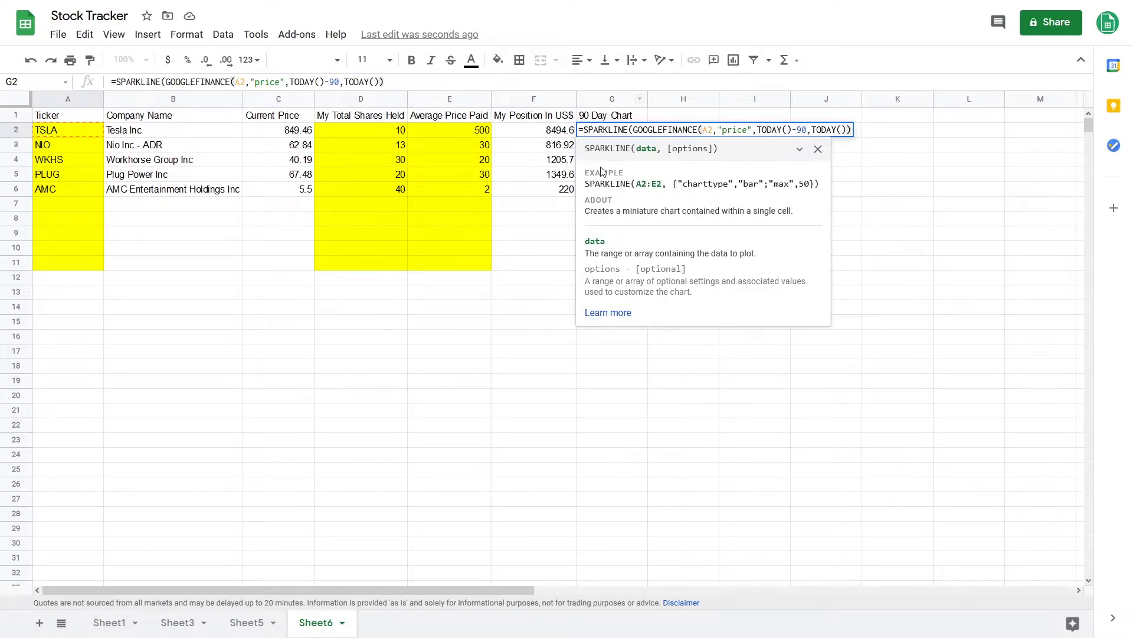
{"action": "key", "text": "Return"}
{"action": "key", "text": "Up"}
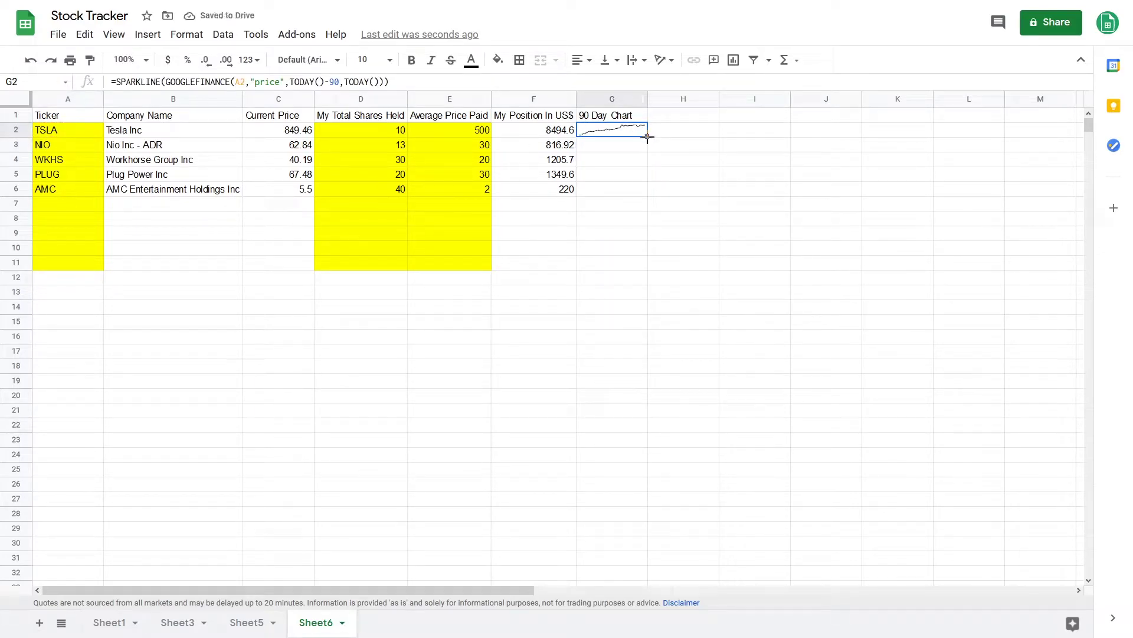
Make the sparkline blank for empty tickers with IF(ISBLANK(A2)), fill to G11, view Sheet5
{"action": "left_click_drag", "start_coordinate": [648, 137], "coordinate": [648, 269]}
{"action": "left_click", "coordinate": [684, 264]}
{"action": "mouse_move", "coordinate": [632, 206]}
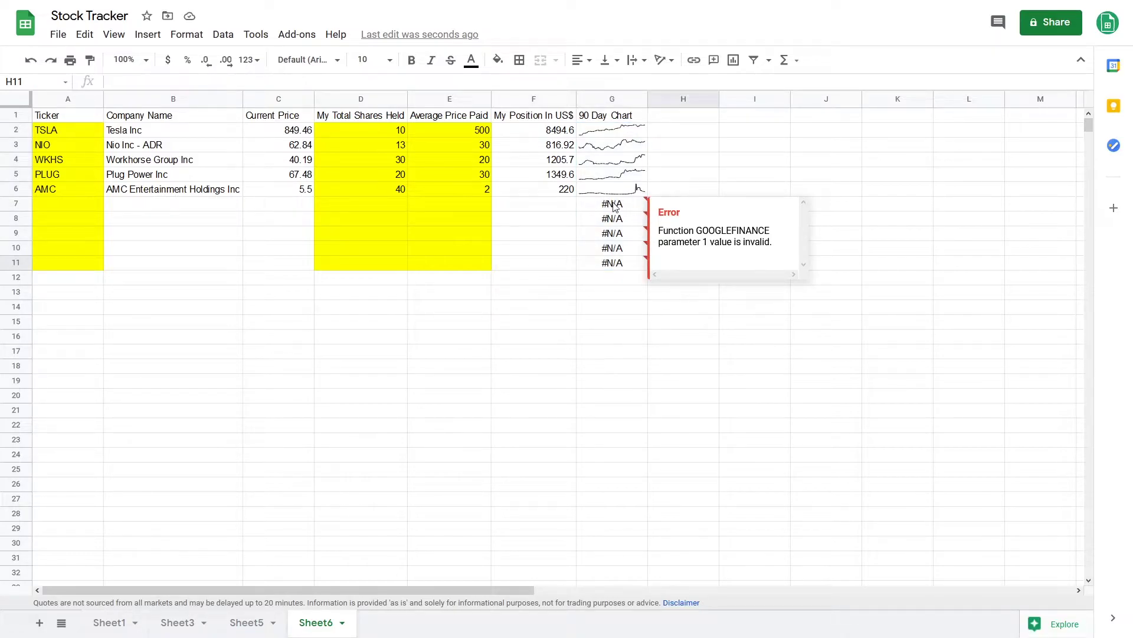
{"action": "double_click", "coordinate": [601, 130]}
{"action": "left_click", "coordinate": [582, 129]}
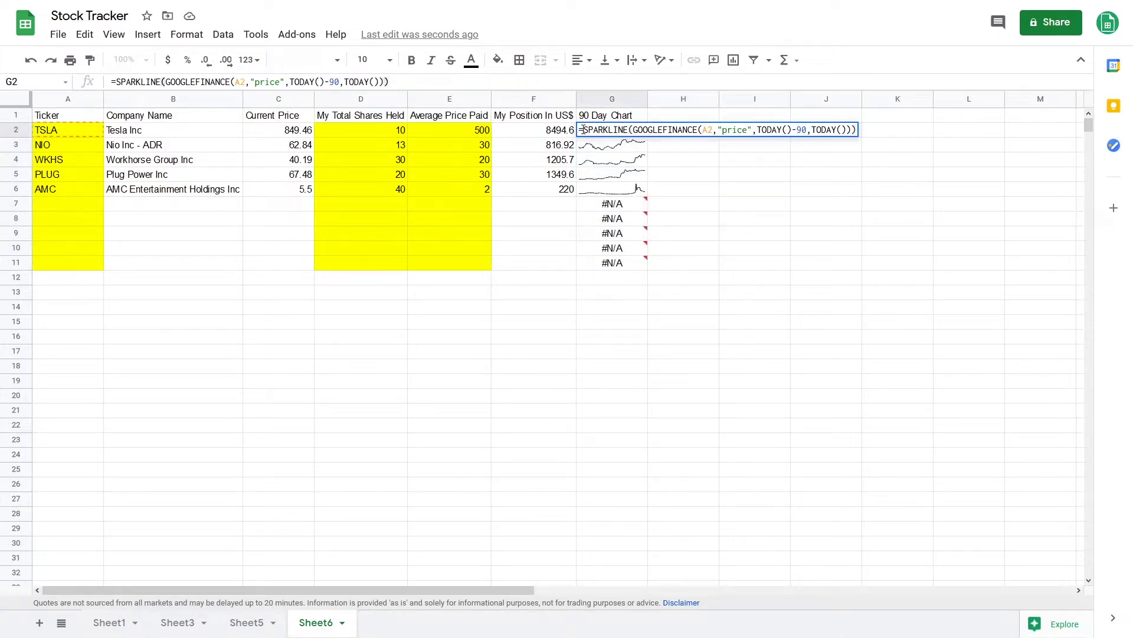
{"action": "type", "text": "IF(ISBLANK("}
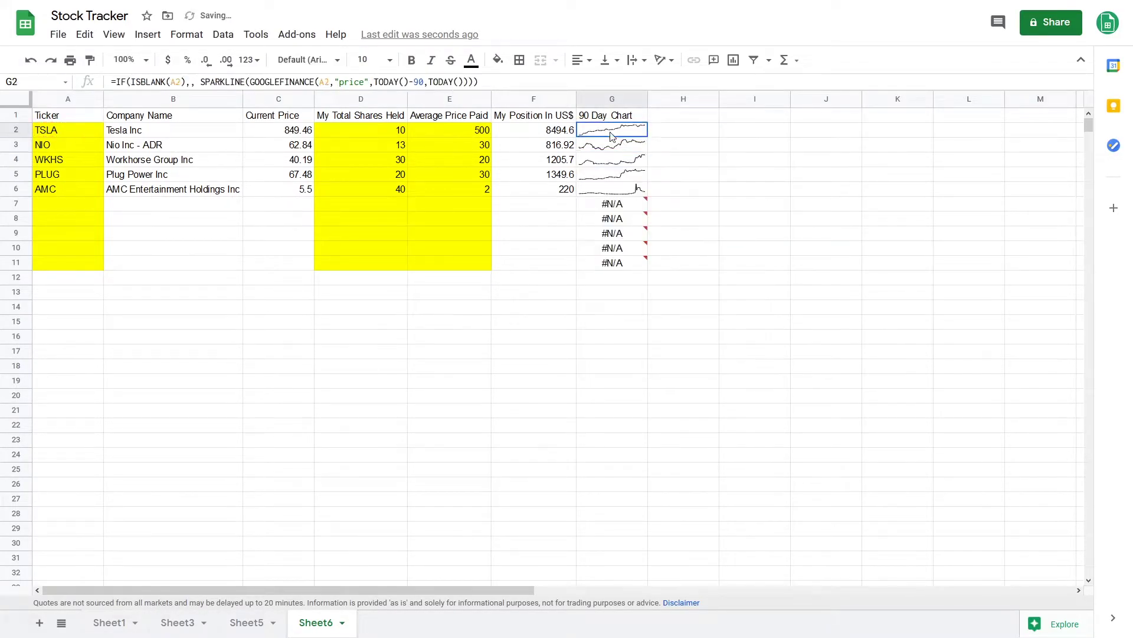
{"action": "left_click_drag", "start_coordinate": [647, 137], "coordinate": [642, 267]}
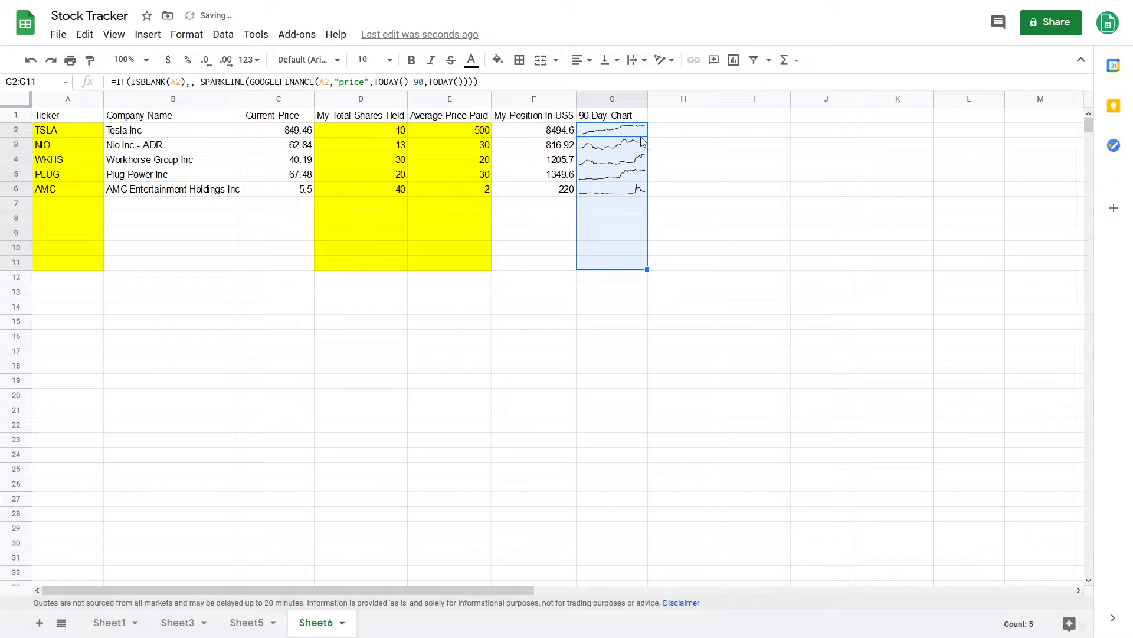
{"action": "key", "text": "ctrl+shift+Page_Up"}
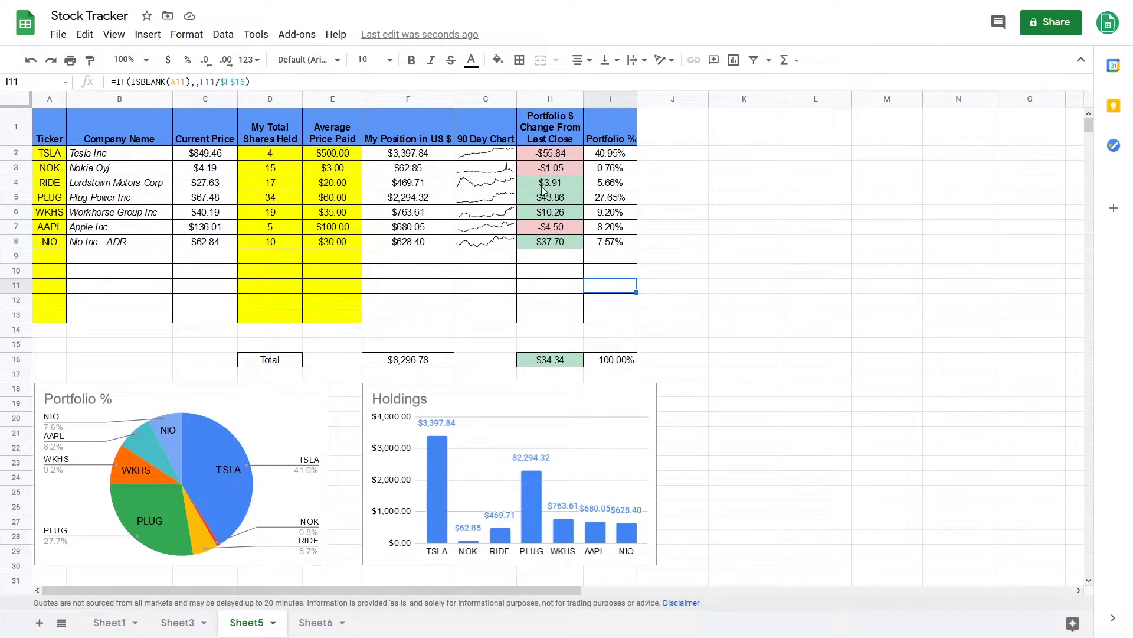
Add a wrapped 'Portfolio $ Change From Last Close' header in H1 on Sheet6
{"action": "key", "text": "ctrl+shift+Page_Down"}
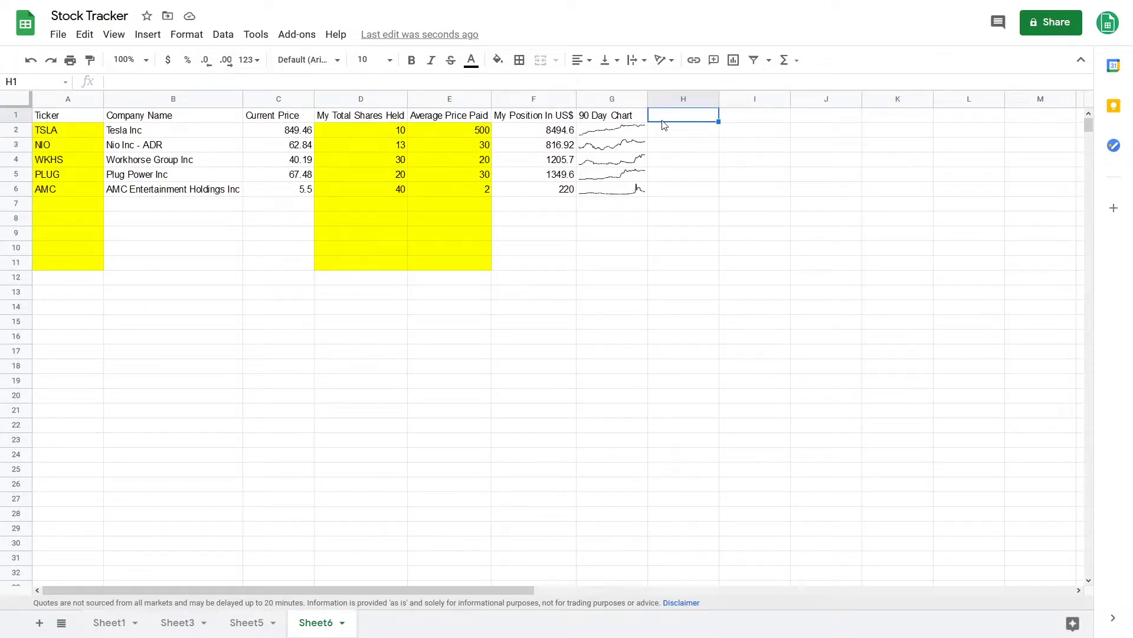
{"action": "type", "text": "Portfolio $ Change"}
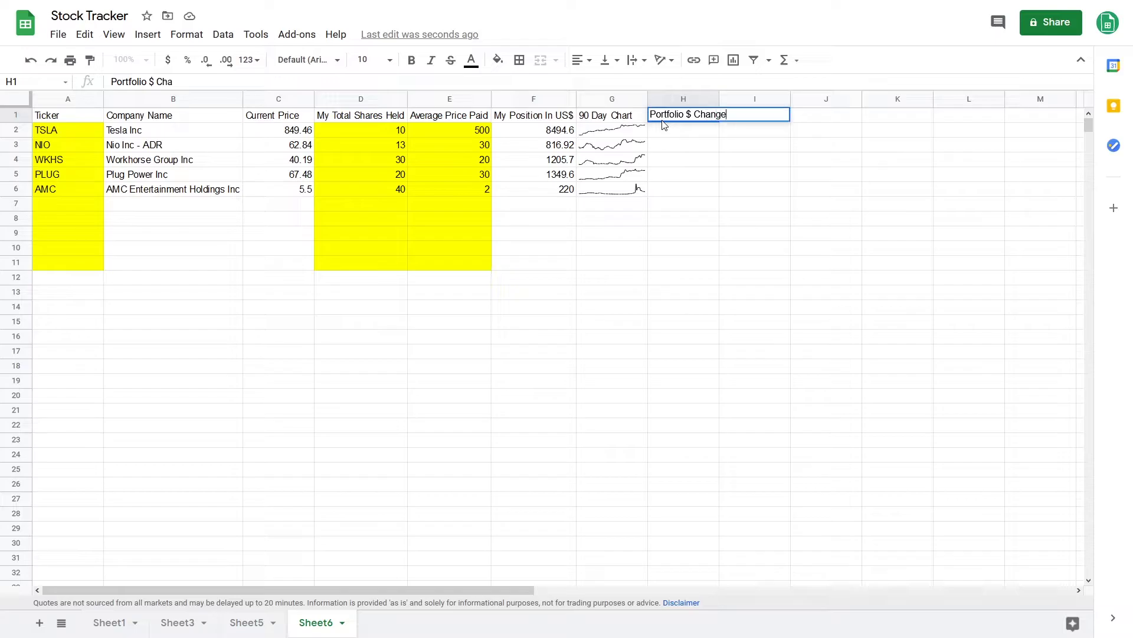
{"action": "type", "text": " From Last Close"}
{"action": "key", "text": "Return"}
{"action": "left_click", "coordinate": [692, 121]}
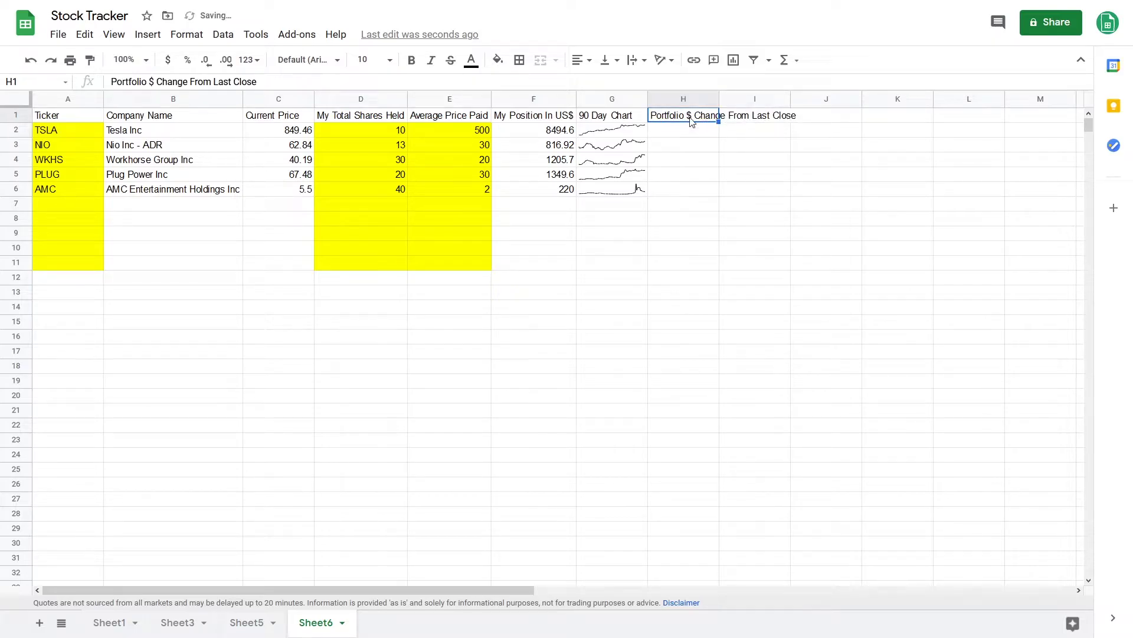
{"action": "left_click", "coordinate": [634, 61]}
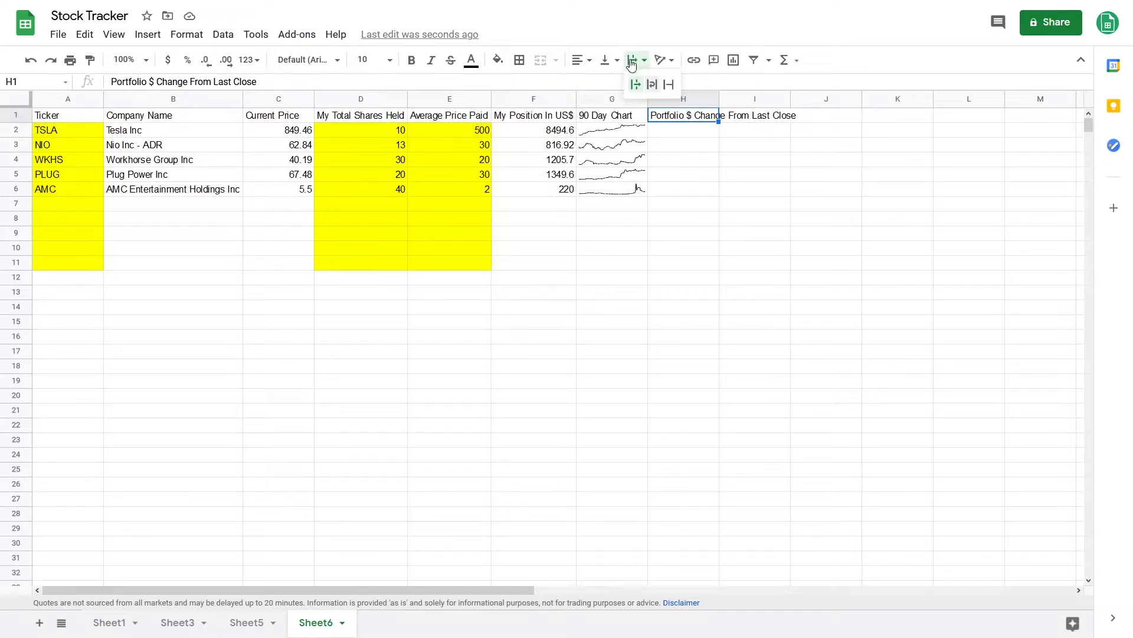
{"action": "left_click", "coordinate": [653, 85]}
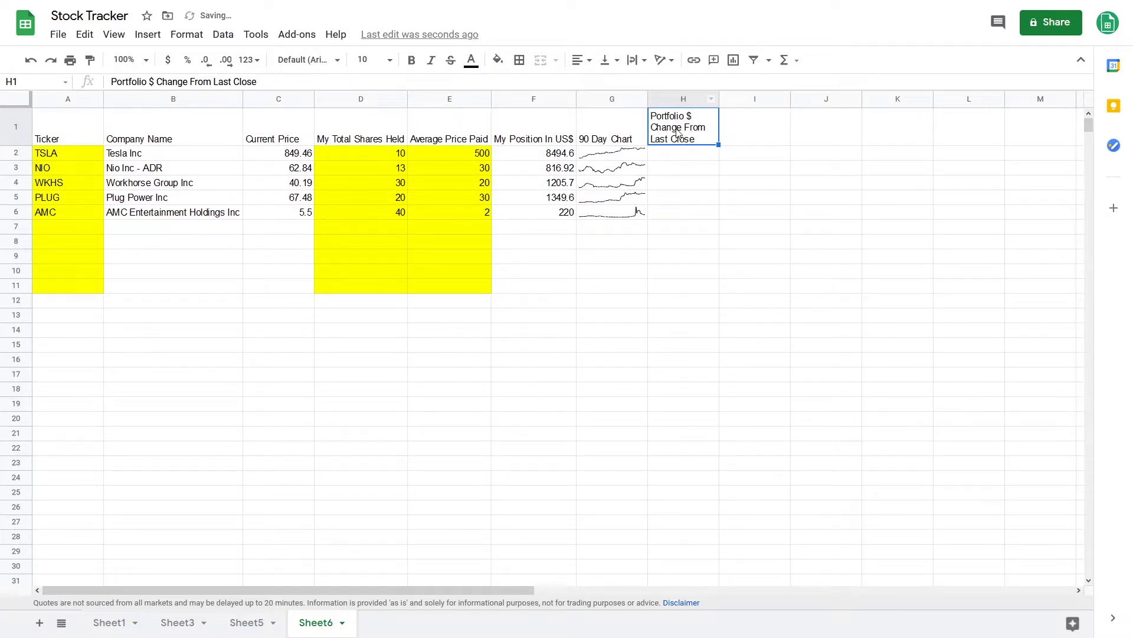
Enter =GOOGLEFINANCE(A2,"change")*D2 in H2 for TSLA's dollar change
{"action": "left_click", "coordinate": [674, 155]}
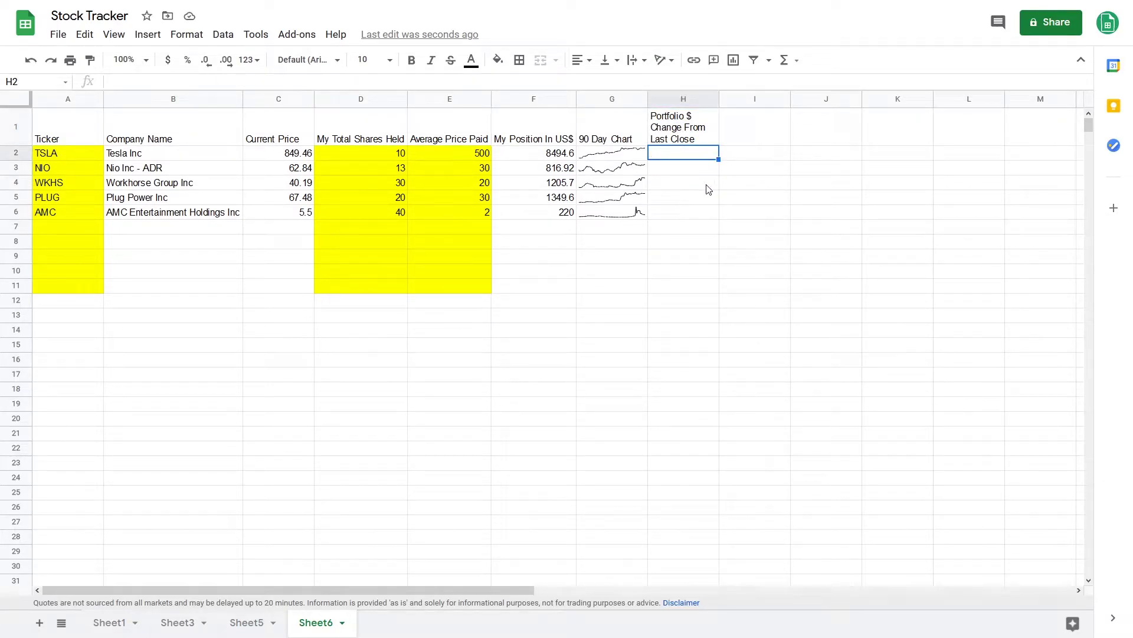
{"action": "type", "text": "="}
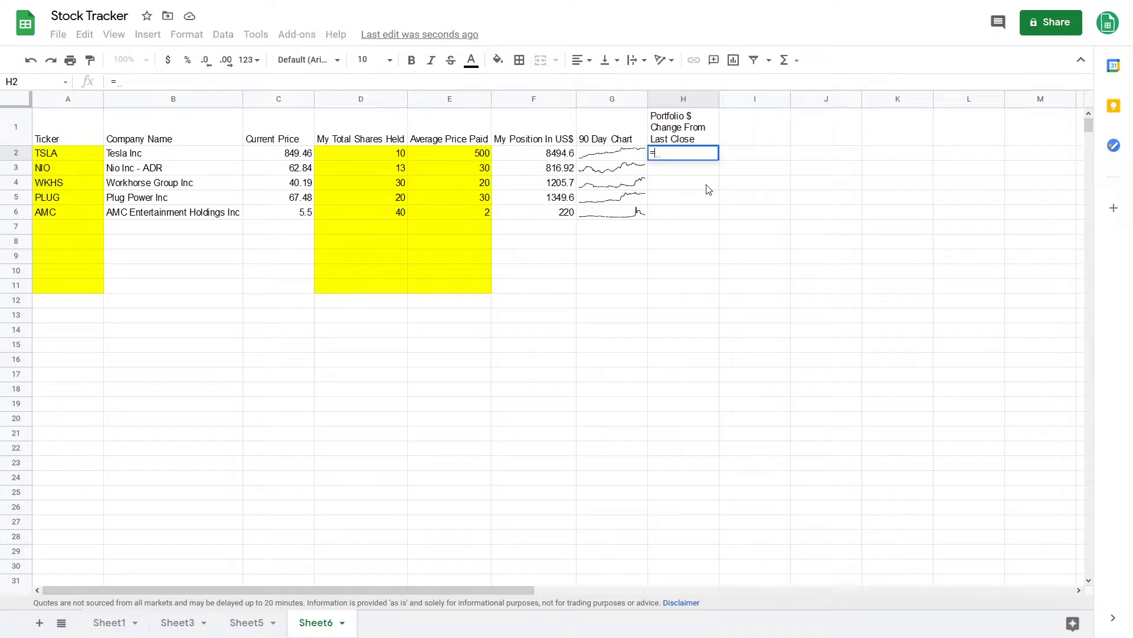
{"action": "type", "text": "GOOGLEFINANCE("}
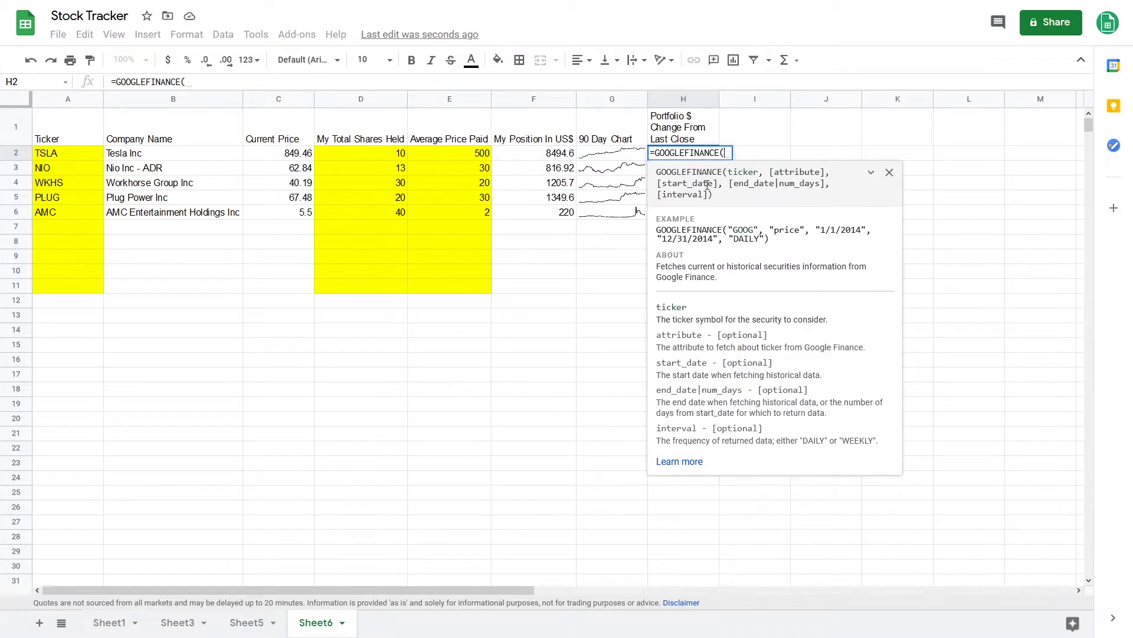
{"action": "left_click", "coordinate": [83, 155]}
{"action": "type", "text": ",\""}
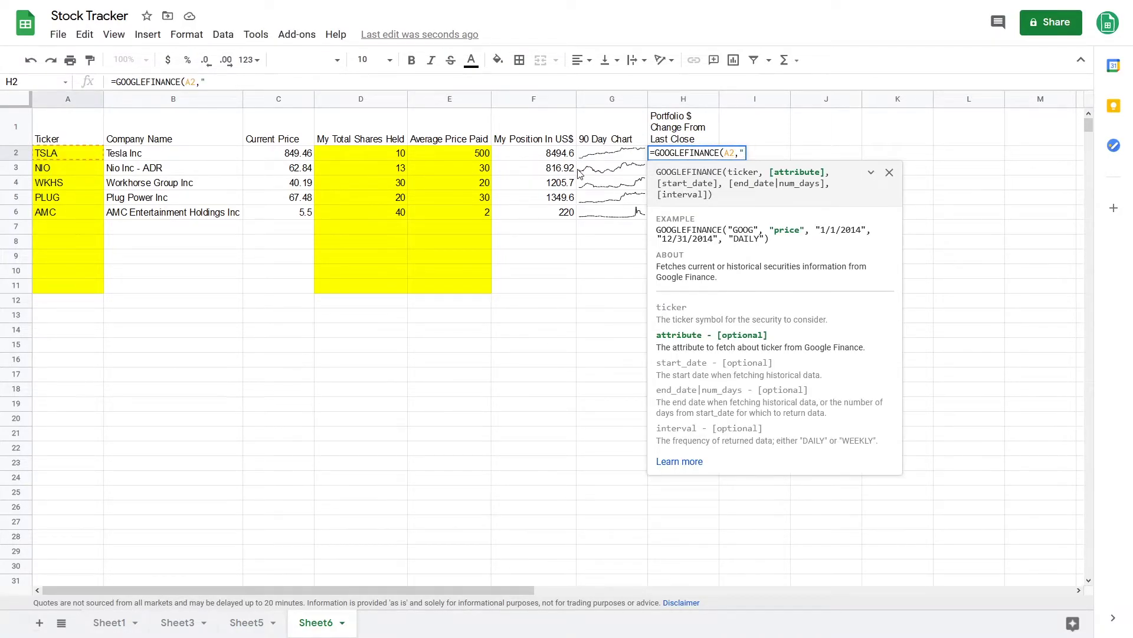
{"action": "type", "text": "change\")"}
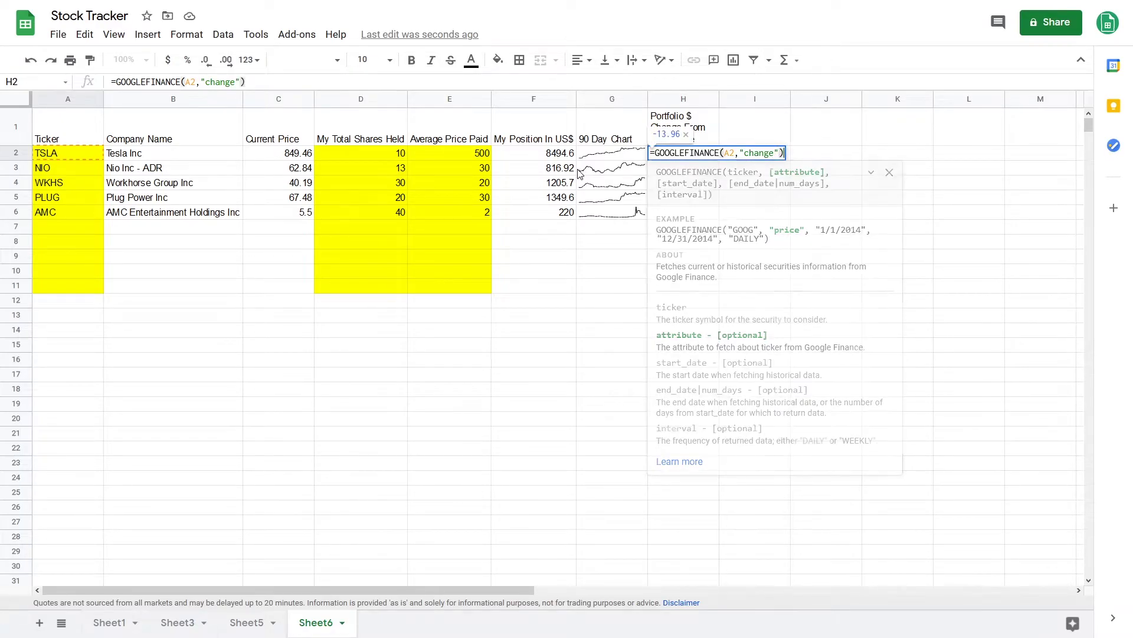
{"action": "key", "text": "Return"}
{"action": "left_click", "coordinate": [706, 157]}
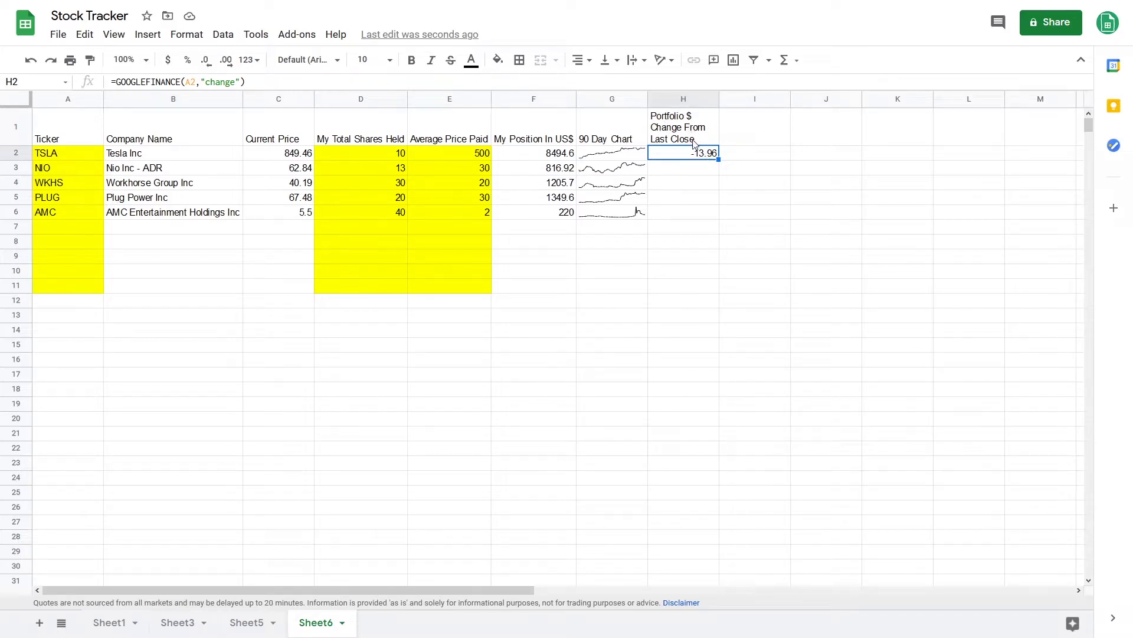
{"action": "double_click", "coordinate": [682, 157]}
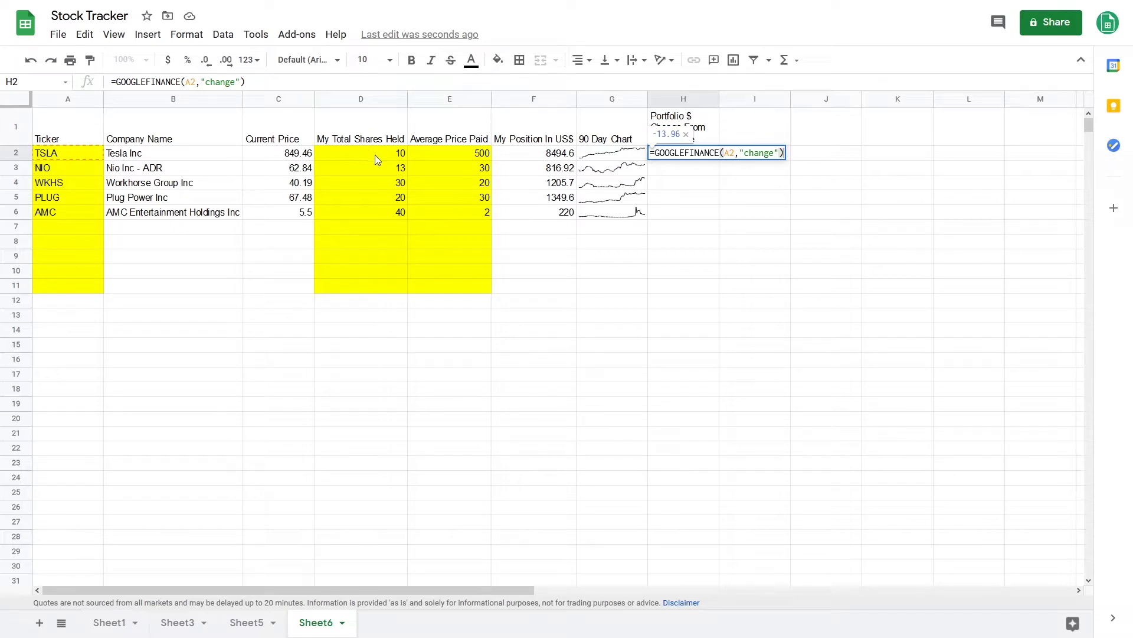
{"action": "left_click", "coordinate": [783, 153]}
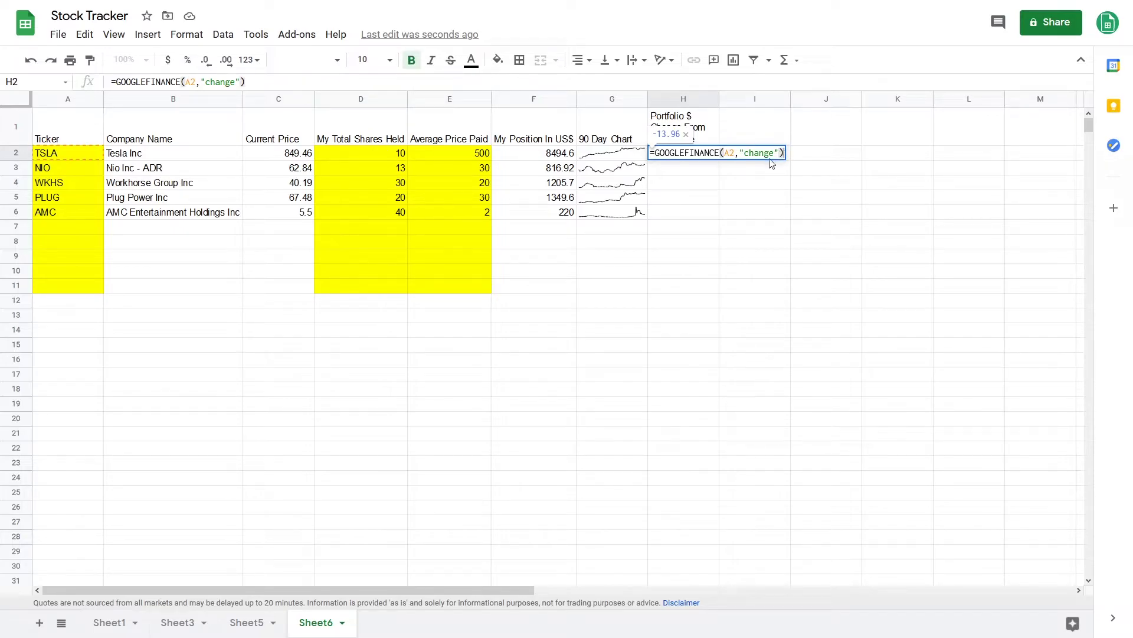
{"action": "type", "text": "*"}
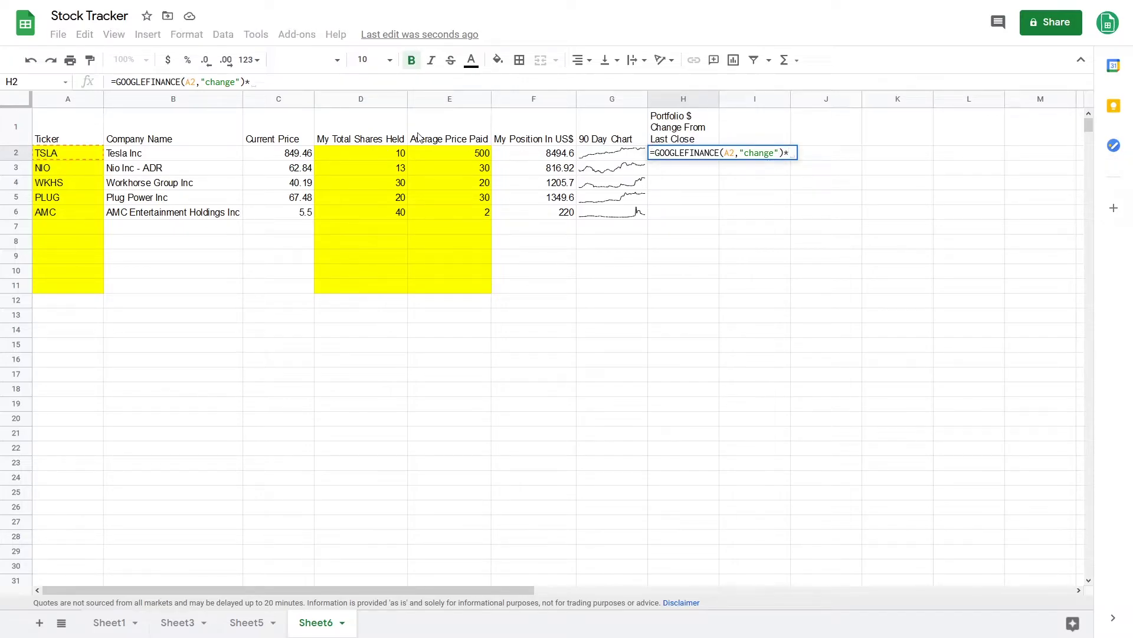
{"action": "left_click", "coordinate": [363, 156]}
{"action": "key", "text": "Return"}
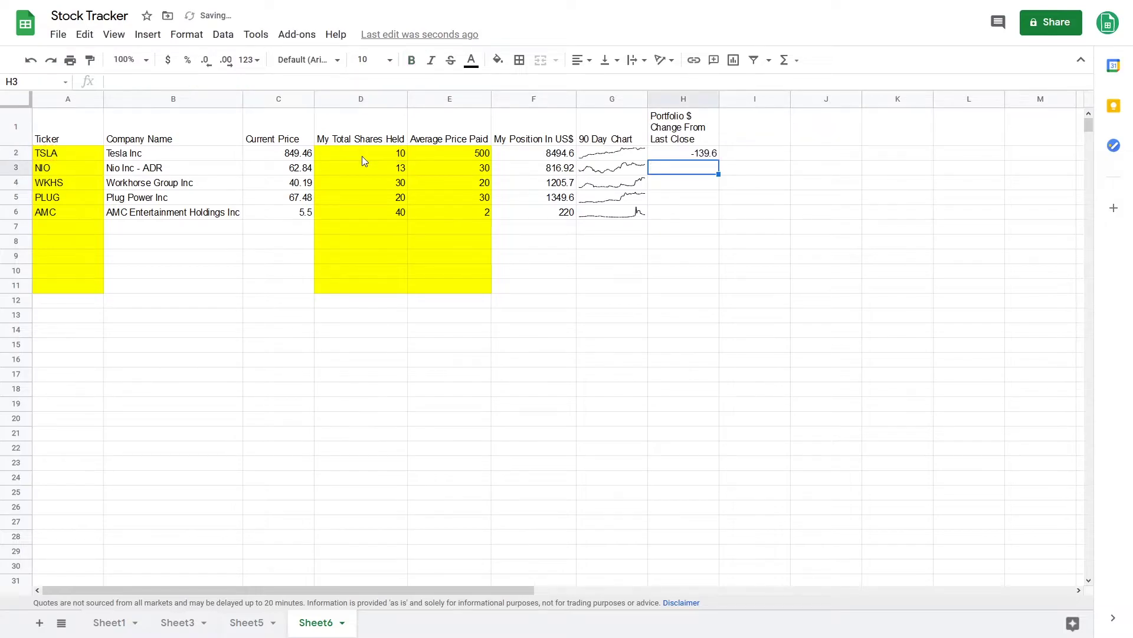
Wrap H2's formula in IF(ISBLANK(A2),"",…) and fill it down to H11
{"action": "double_click", "coordinate": [663, 158]}
{"action": "left_click", "coordinate": [663, 158]}
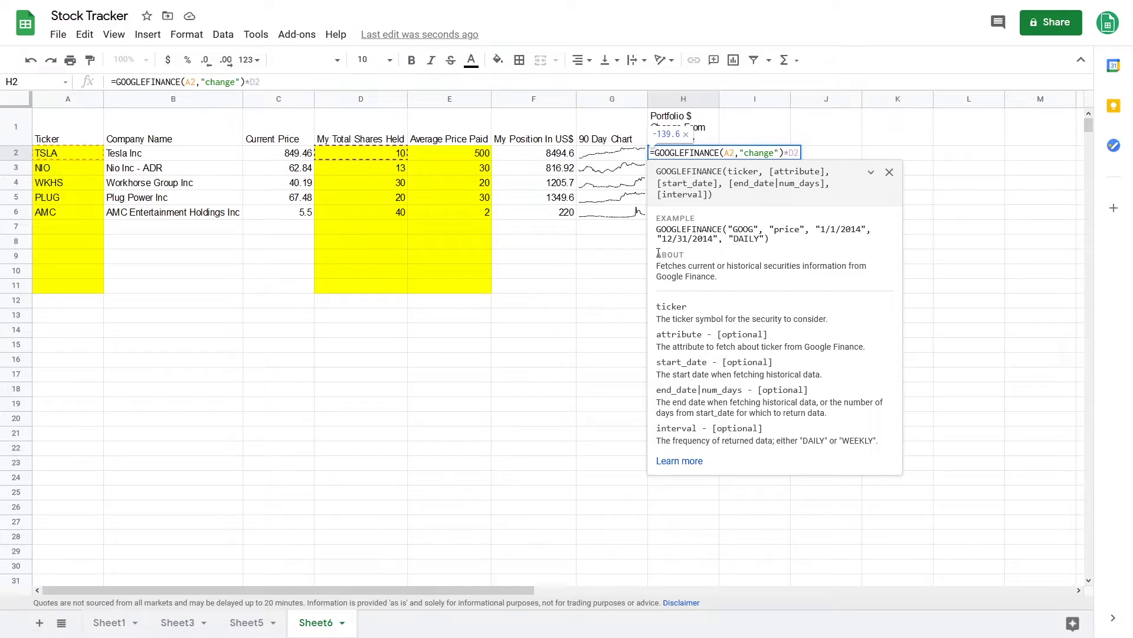
{"action": "type", "text": "IF(ISBLANK("}
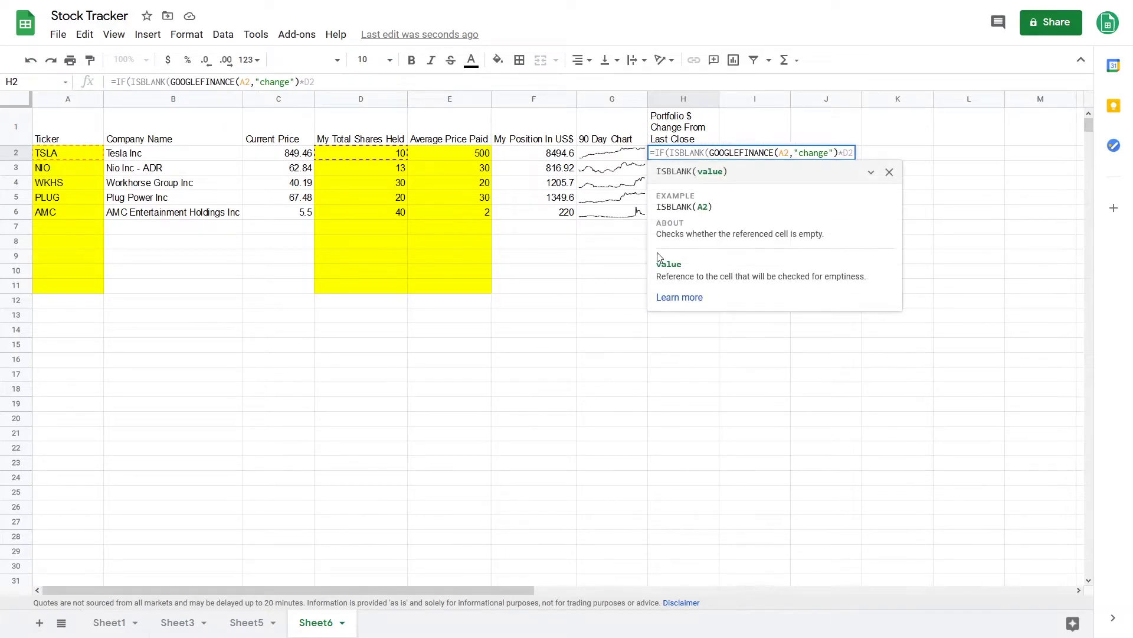
{"action": "type", "text": "A2),\"\","}
{"action": "key", "text": "Return"}
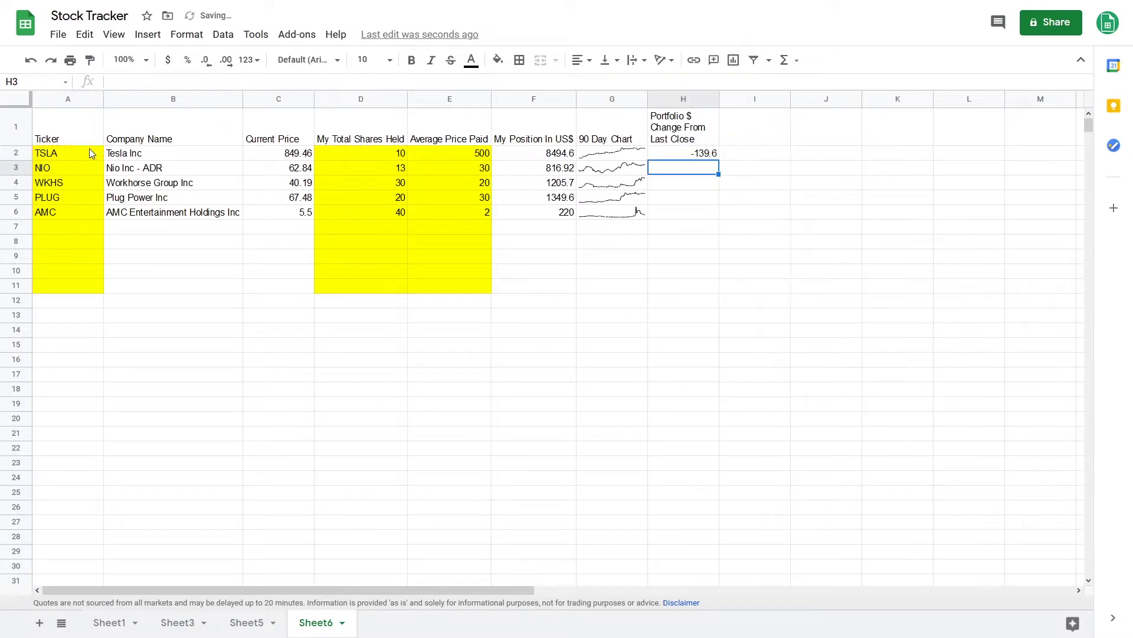
{"action": "left_click", "coordinate": [664, 155]}
{"action": "left_click_drag", "start_coordinate": [719, 160], "coordinate": [701, 287]}
{"action": "left_click", "coordinate": [716, 288]}
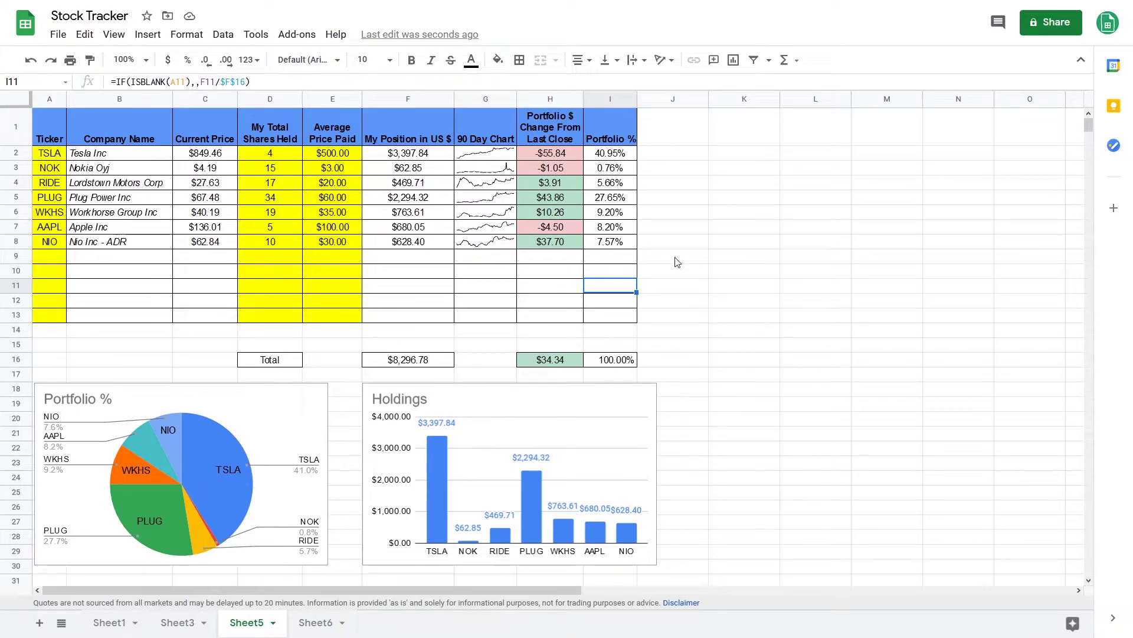
Add the Portfolio % header in I1
{"action": "left_click", "coordinate": [319, 622]}
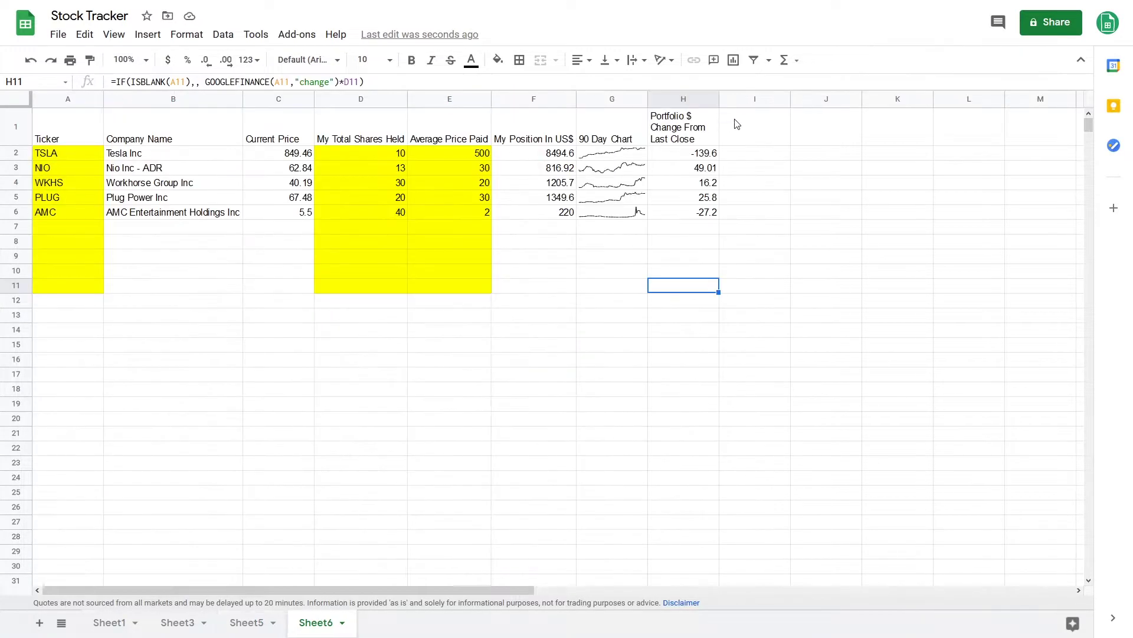
{"action": "left_click", "coordinate": [737, 125]}
{"action": "type", "text": "Portfolio %"}
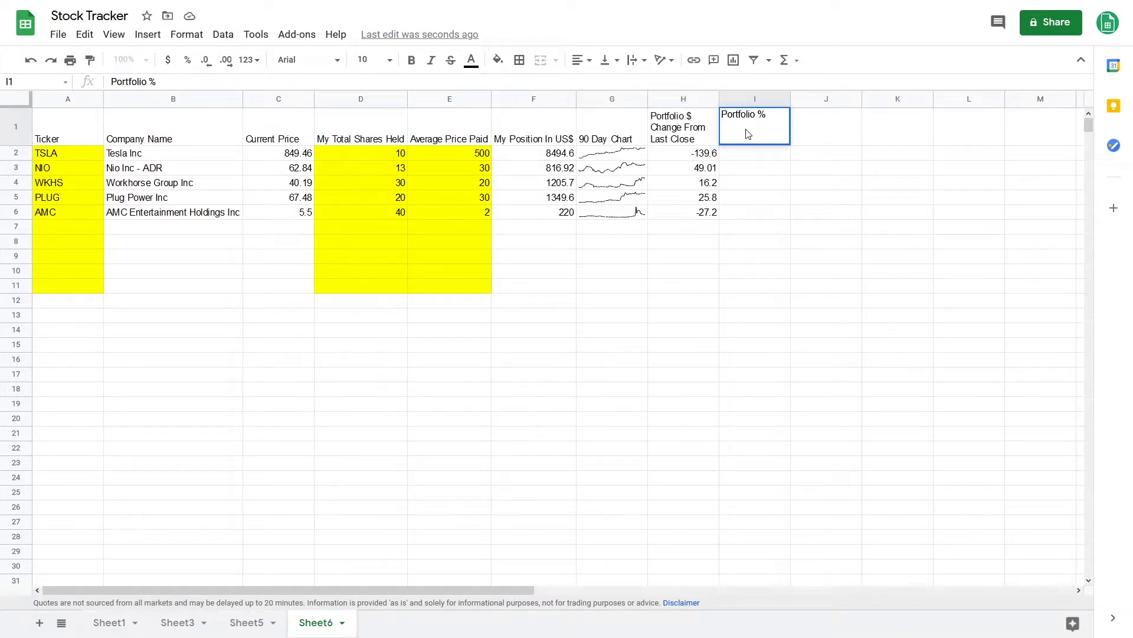
{"action": "key", "text": "Return"}
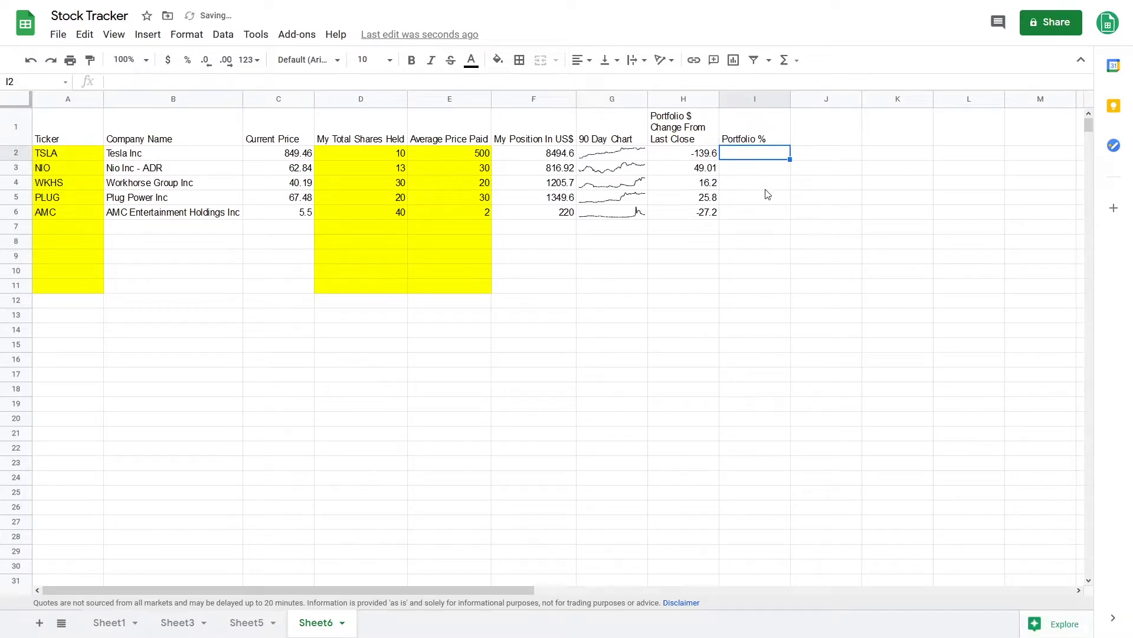
Type the 'Total' label in row 14 on Sheet6, matching Sheet5's layout
{"action": "left_click", "coordinate": [246, 623]}
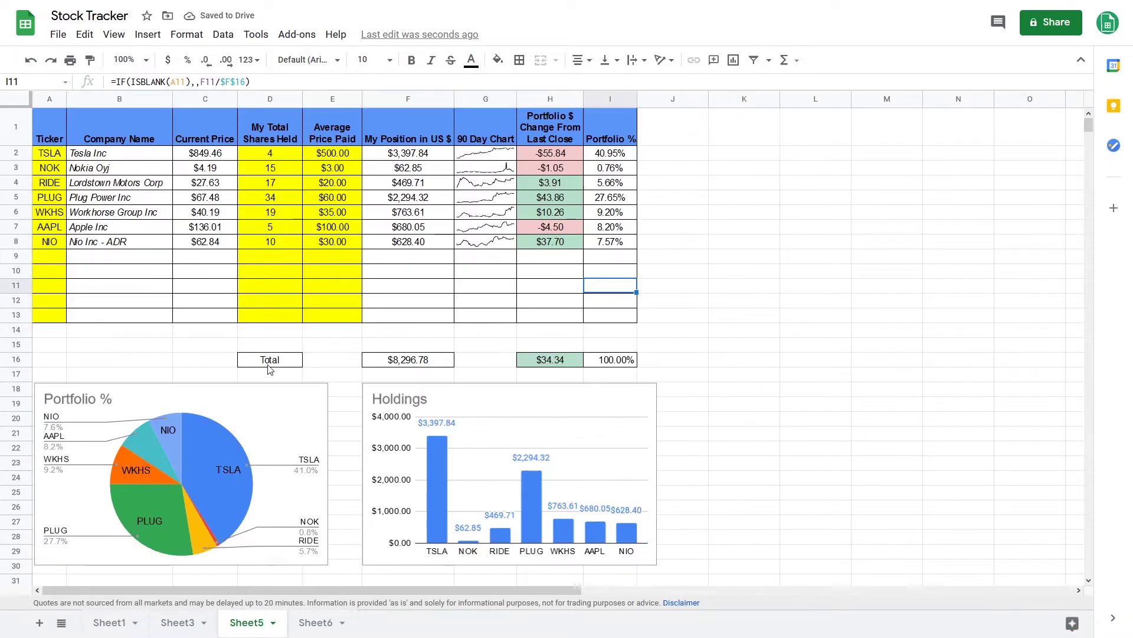
{"action": "left_click", "coordinate": [258, 365]}
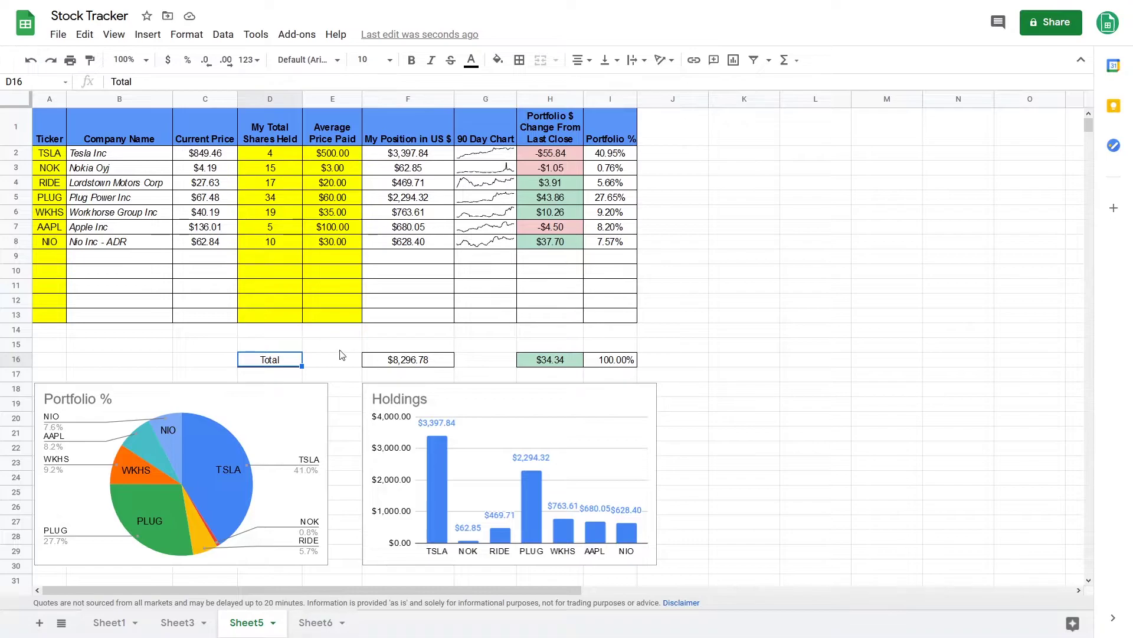
{"action": "key", "text": "ctrl+shift+Page_Down"}
{"action": "left_click", "coordinate": [366, 332]}
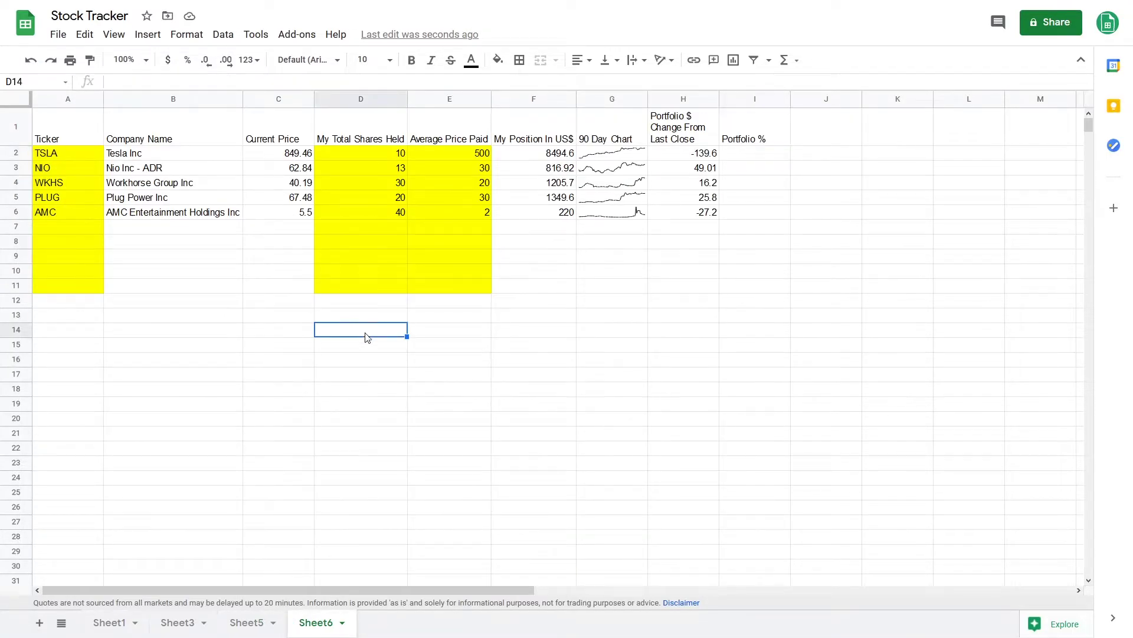
{"action": "type", "text": "Total"}
{"action": "key", "text": "Return"}
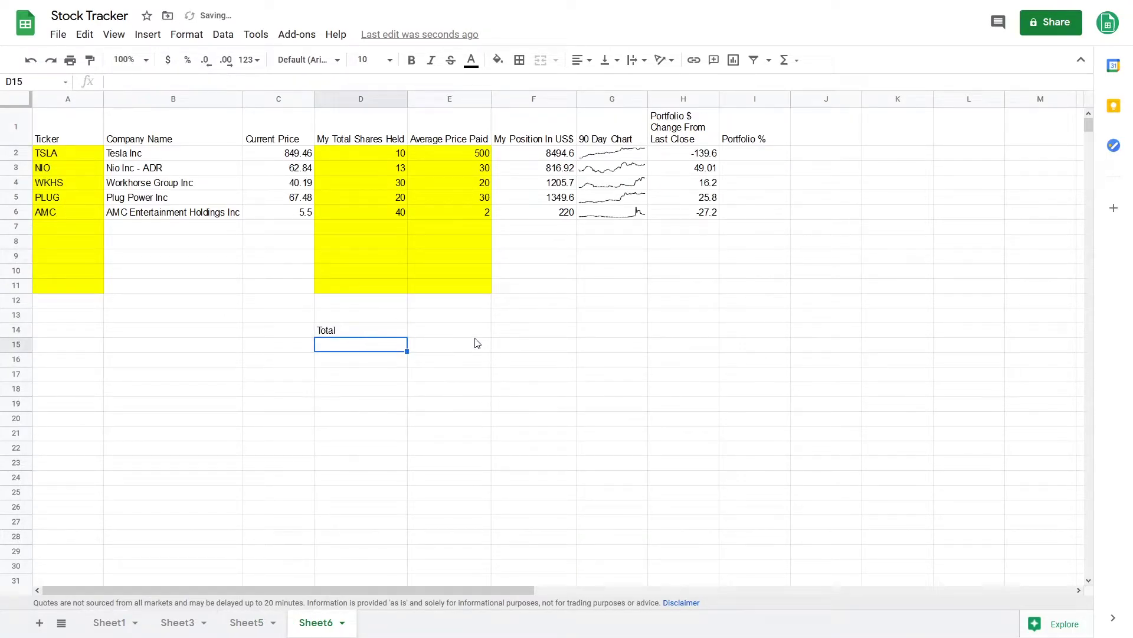
Enter =SUM(F2:F11) in F14 and =SUM(H2:H11) in H14
{"action": "left_click", "coordinate": [499, 335]}
{"action": "type", "text": "=SUM("}
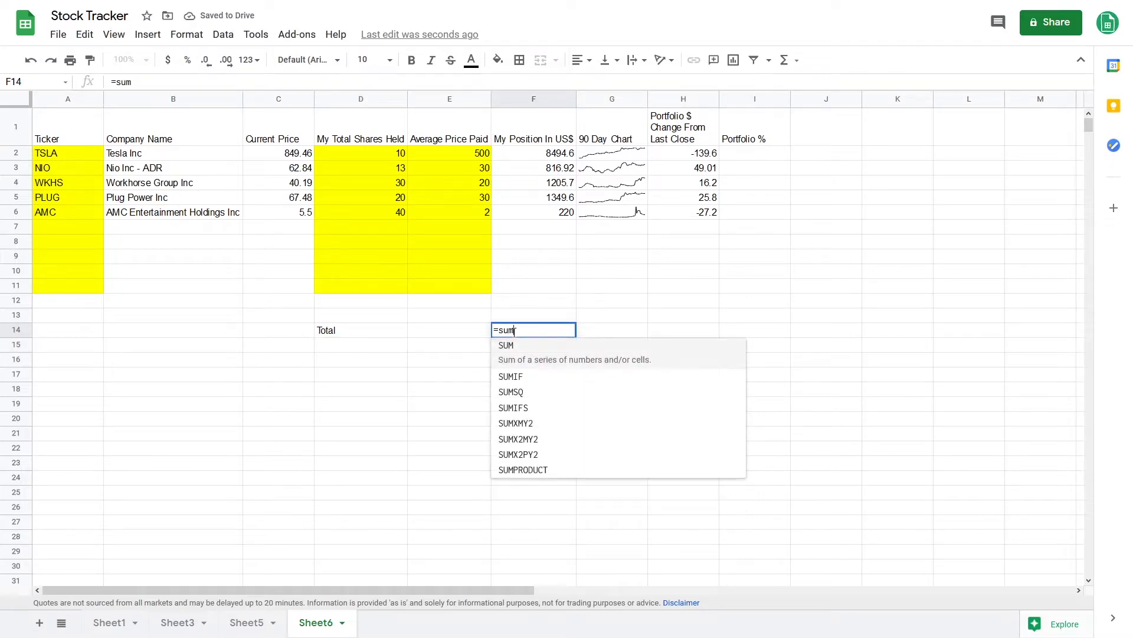
{"action": "left_click_drag", "start_coordinate": [548, 157], "coordinate": [553, 289]}
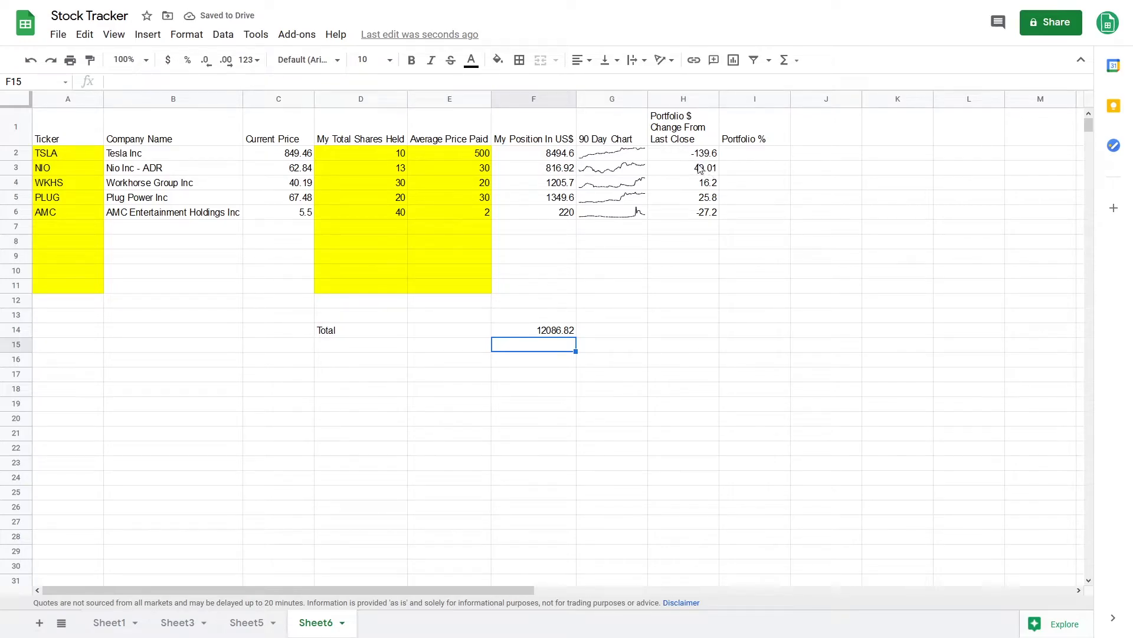
{"action": "left_click", "coordinate": [668, 330]}
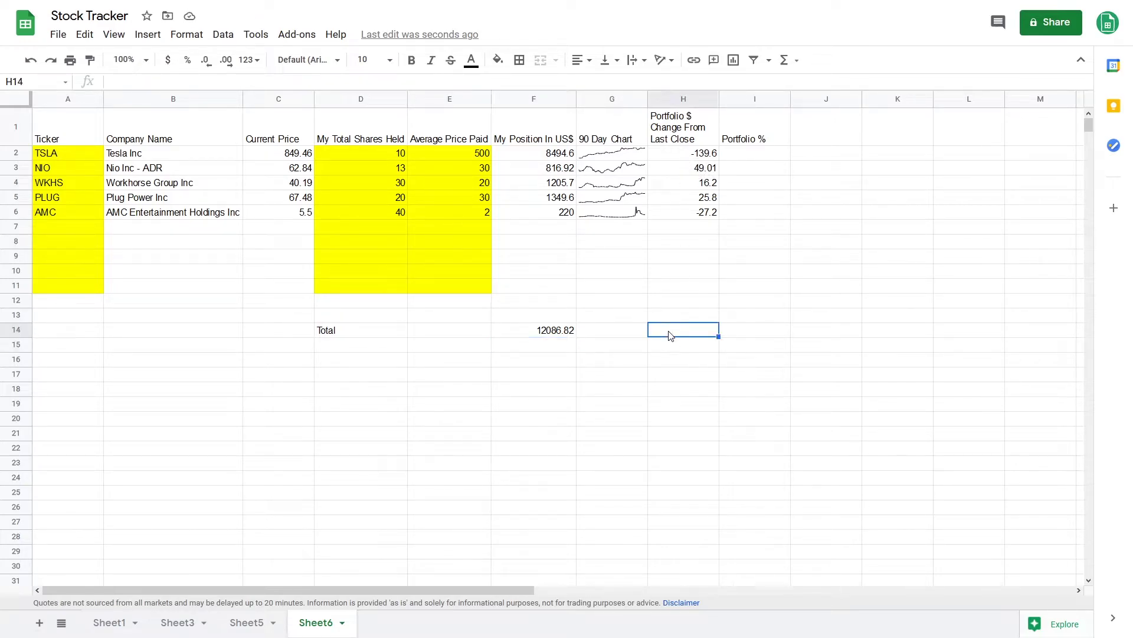
{"action": "type", "text": "=sum"}
{"action": "key", "text": "Tab"}
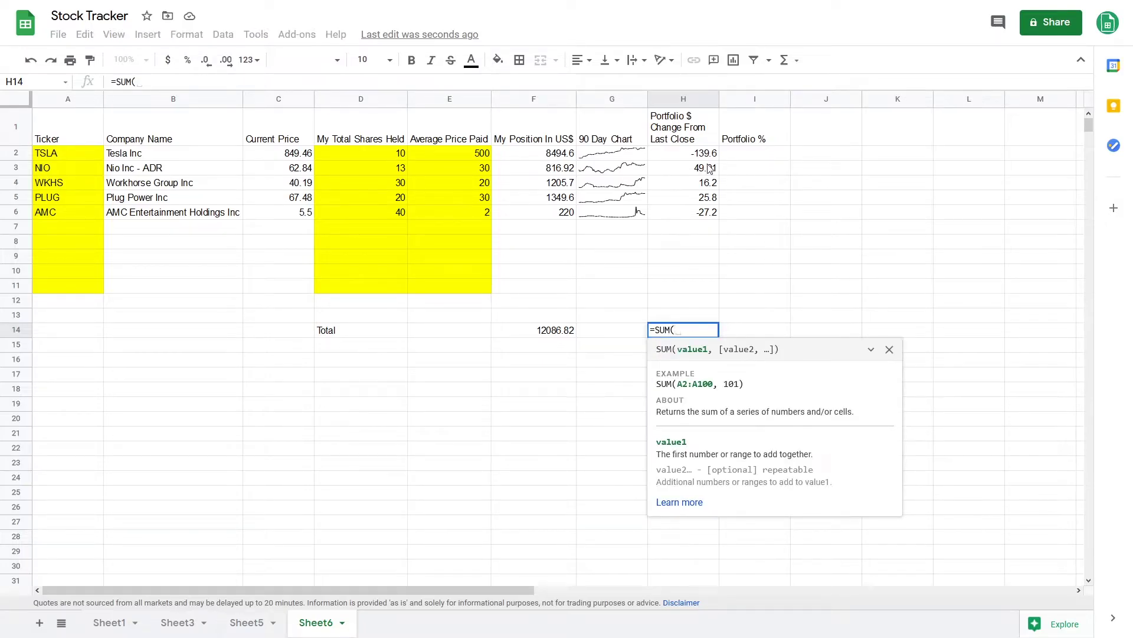
{"action": "left_click_drag", "start_coordinate": [695, 155], "coordinate": [694, 282]}
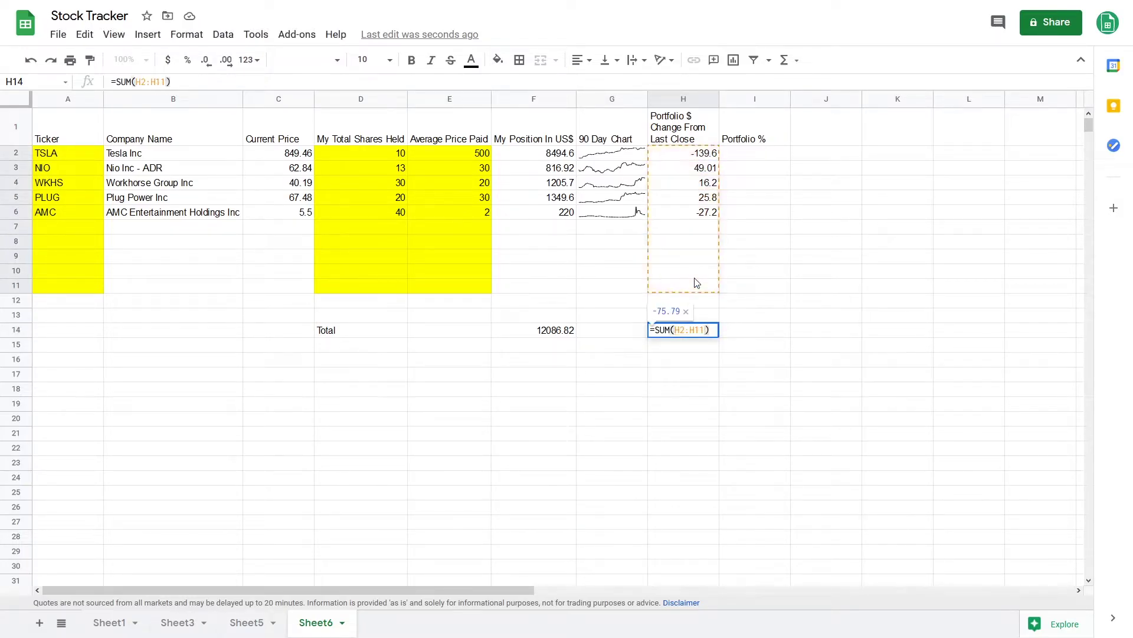
{"action": "key", "text": "Return"}
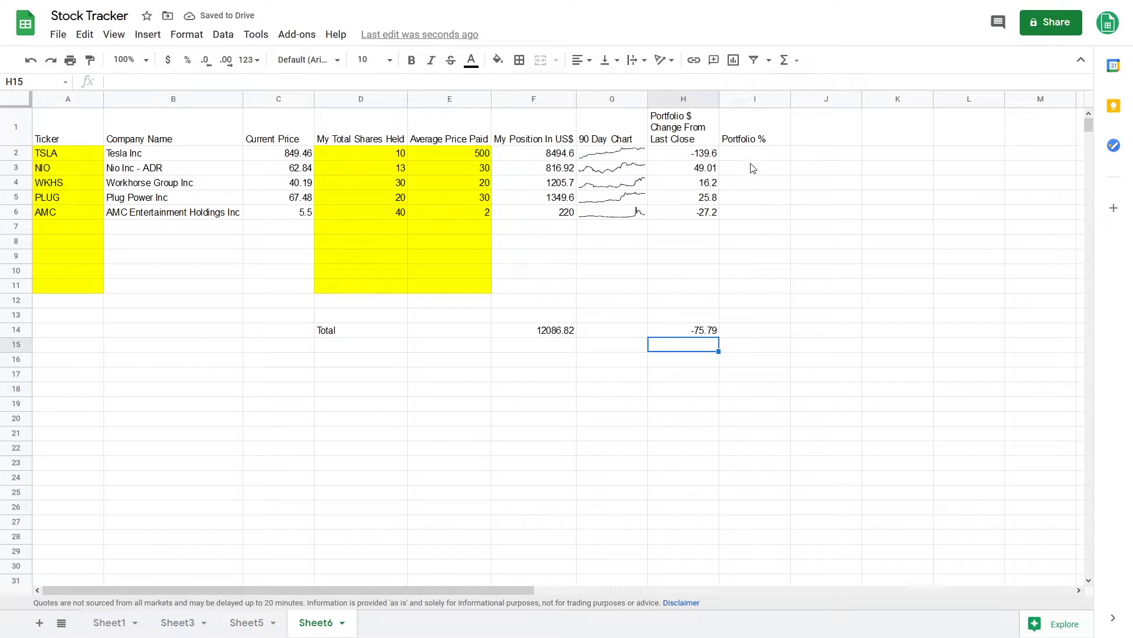
{"action": "left_click", "coordinate": [757, 155]}
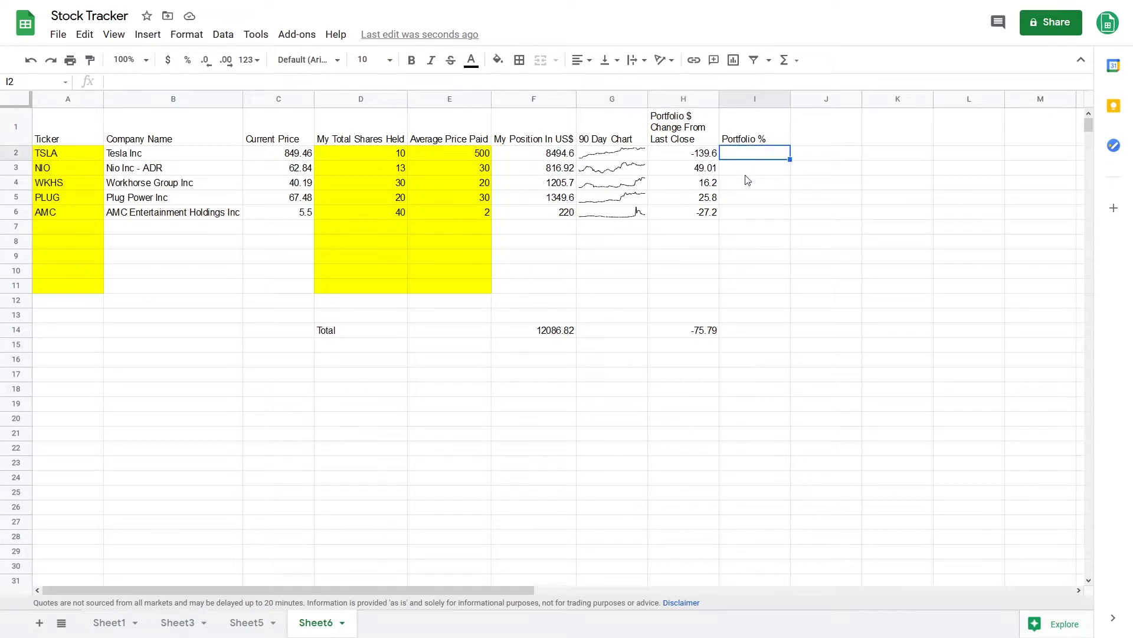
Enter =F2/F14 in I2 and format it as a percentage, showing 70.28%
{"action": "type", "text": "="}
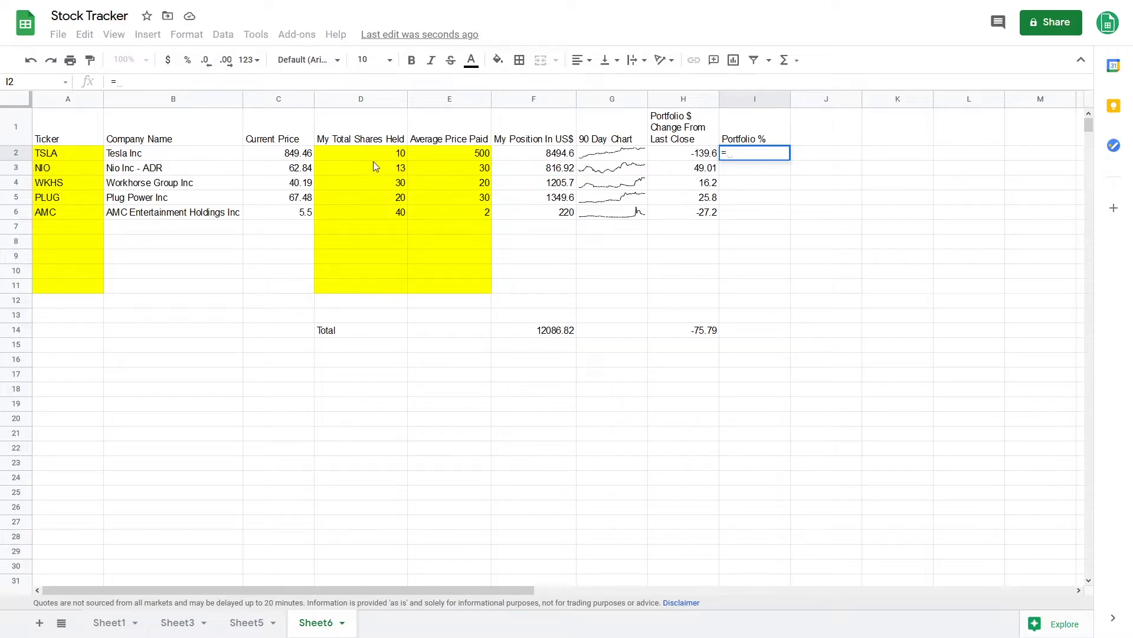
{"action": "left_click", "coordinate": [519, 158]}
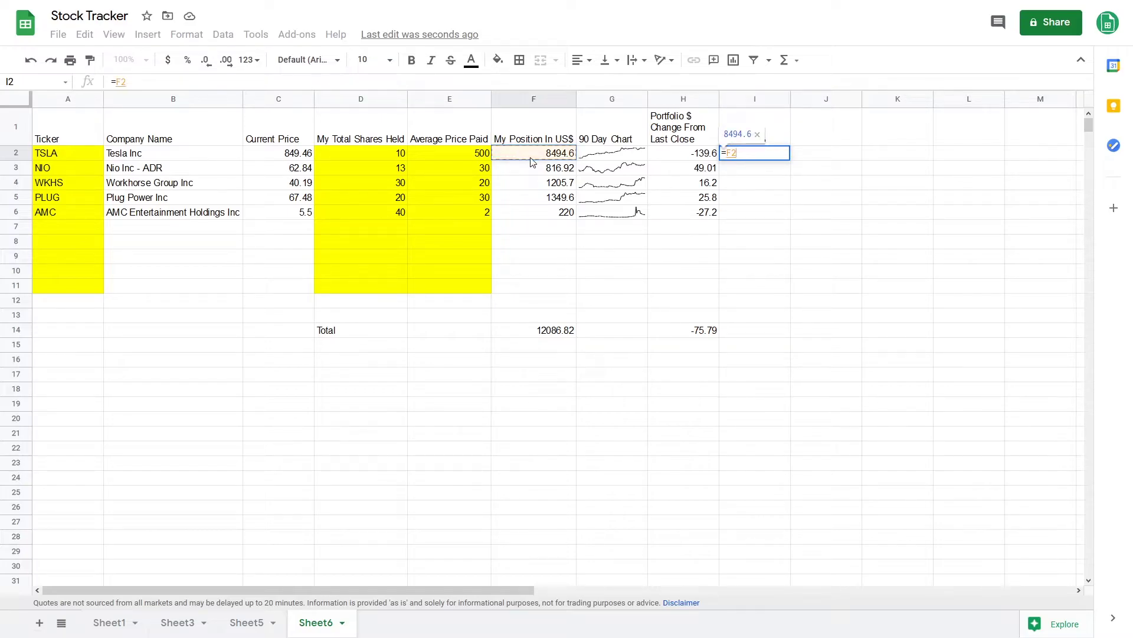
{"action": "type", "text": "/"}
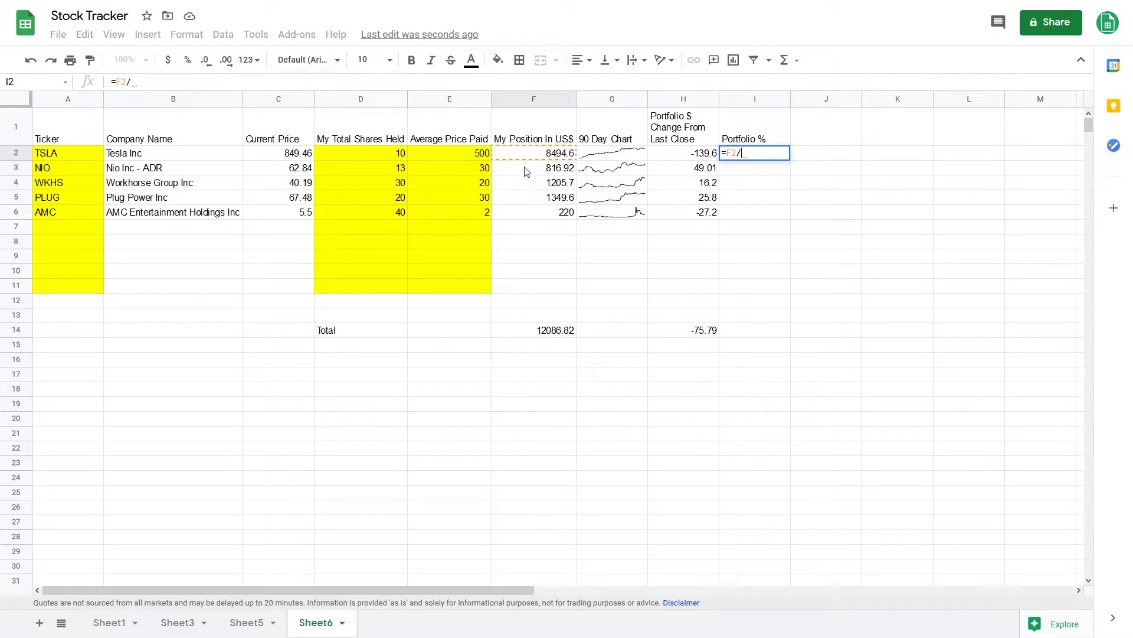
{"action": "left_click", "coordinate": [553, 334]}
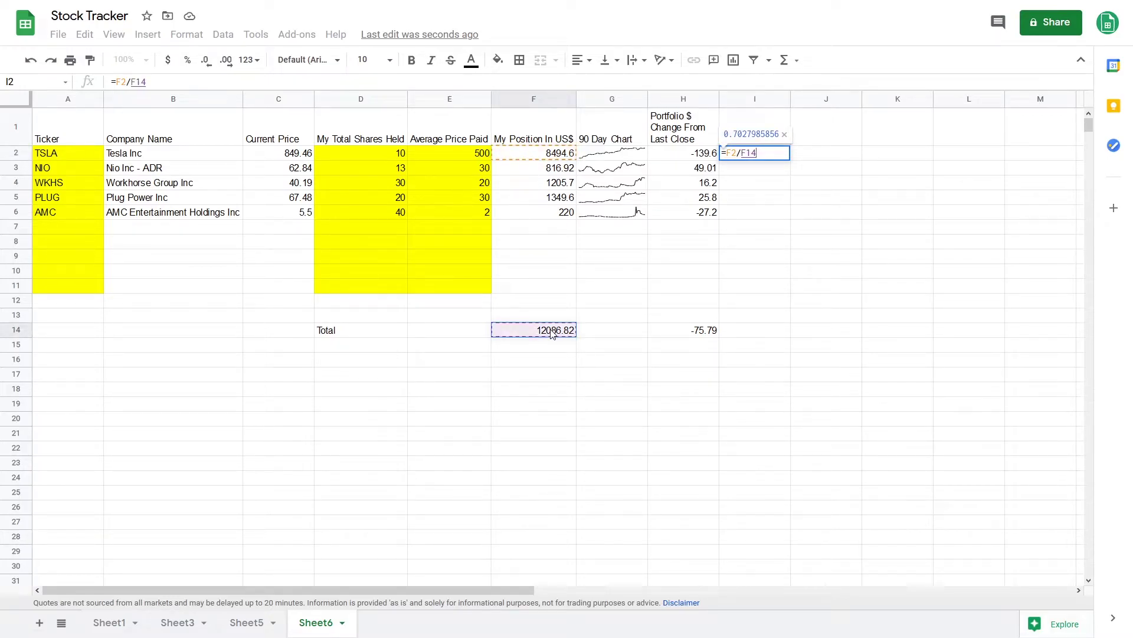
{"action": "key", "text": "Return"}
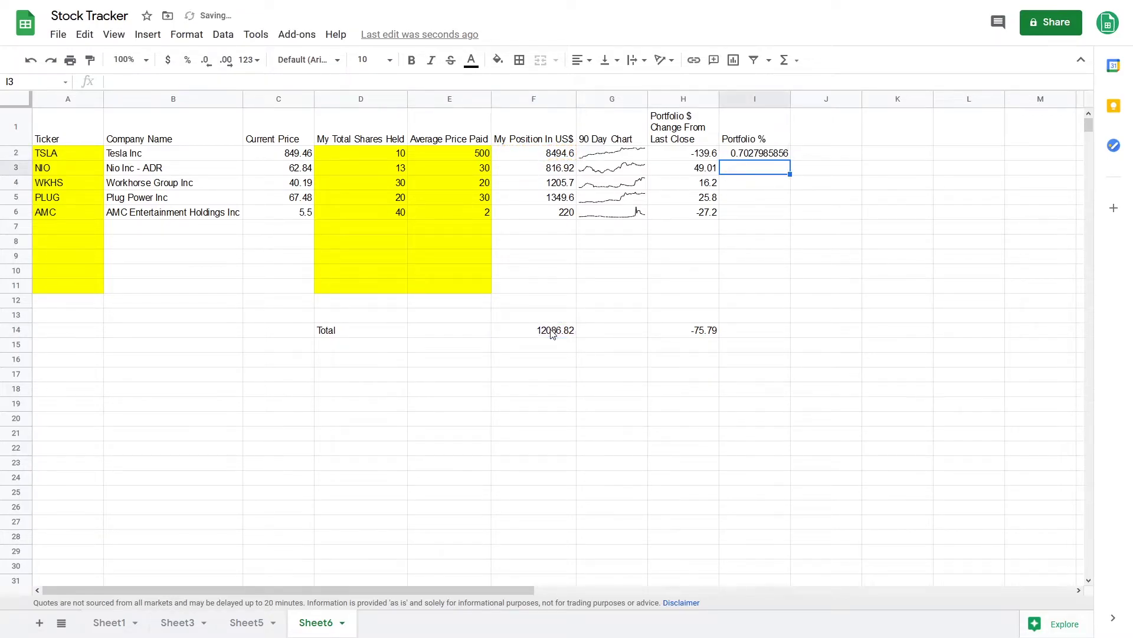
{"action": "left_click", "coordinate": [762, 155]}
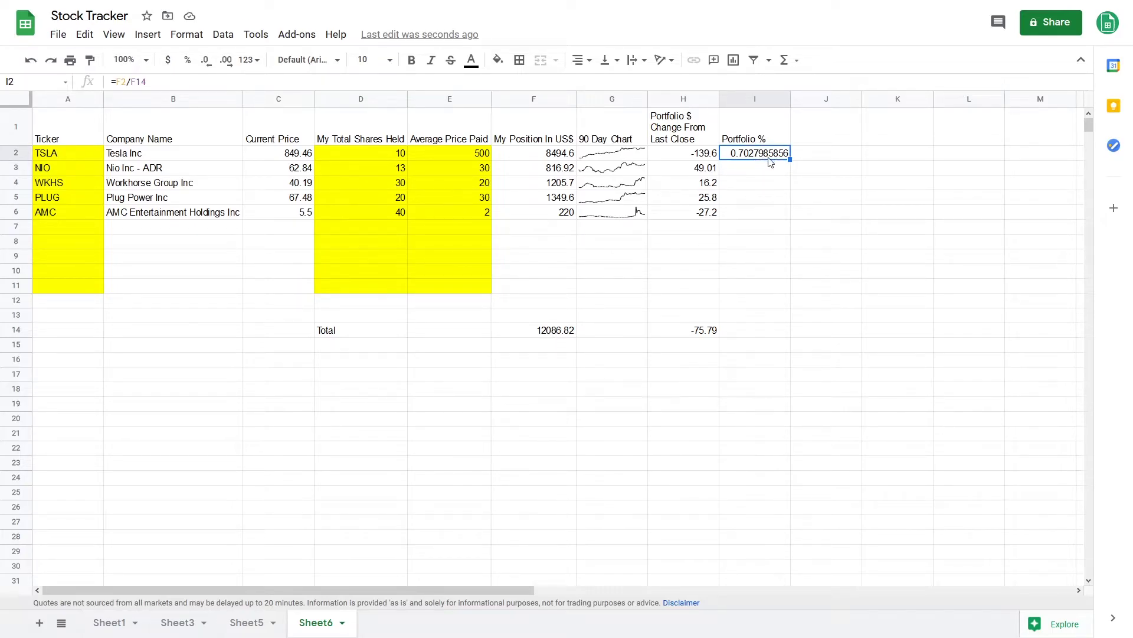
{"action": "left_click", "coordinate": [187, 60]}
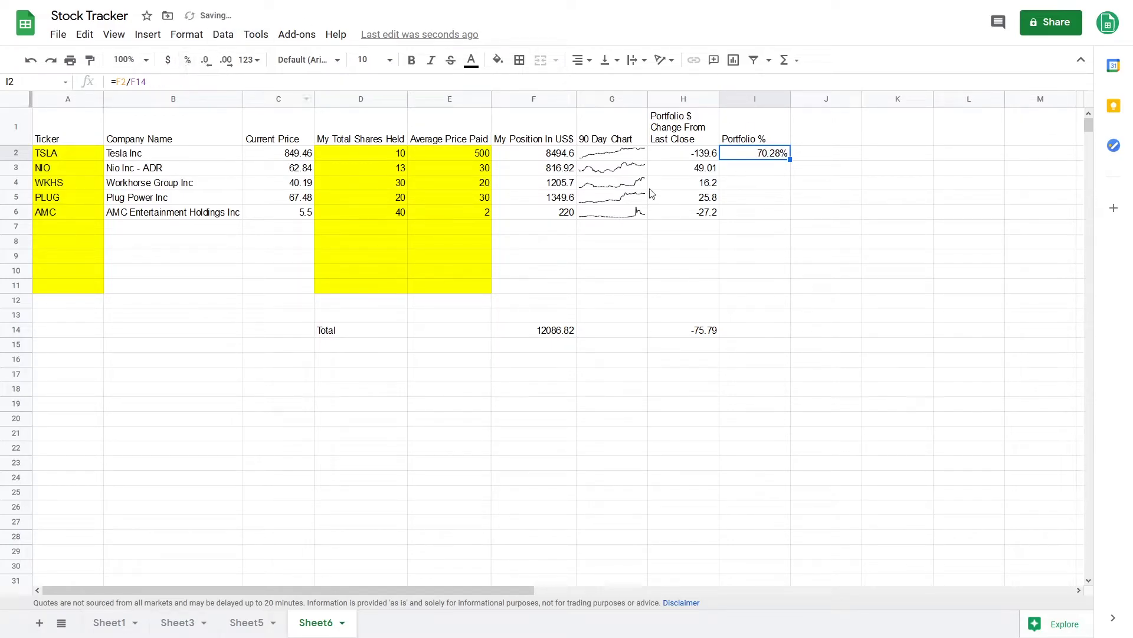
{"action": "double_click", "coordinate": [762, 156]}
Fill the blank-safe share formula down column I and inspect the #DIV/0! error in I3
{"action": "key", "text": "F4"}
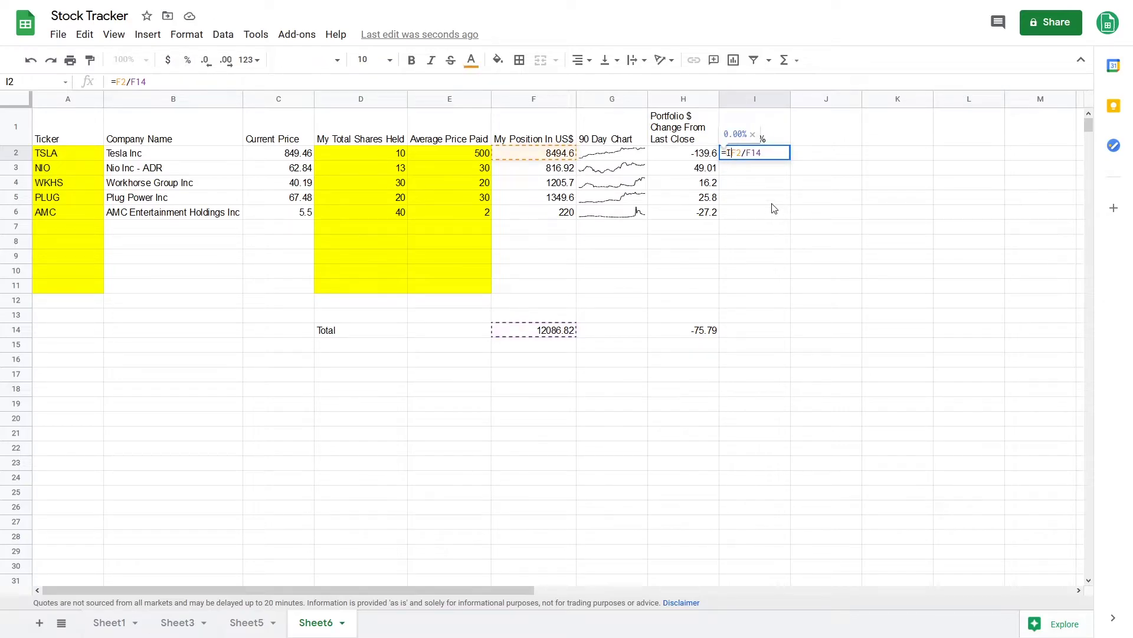
{"action": "key", "text": "Return"}
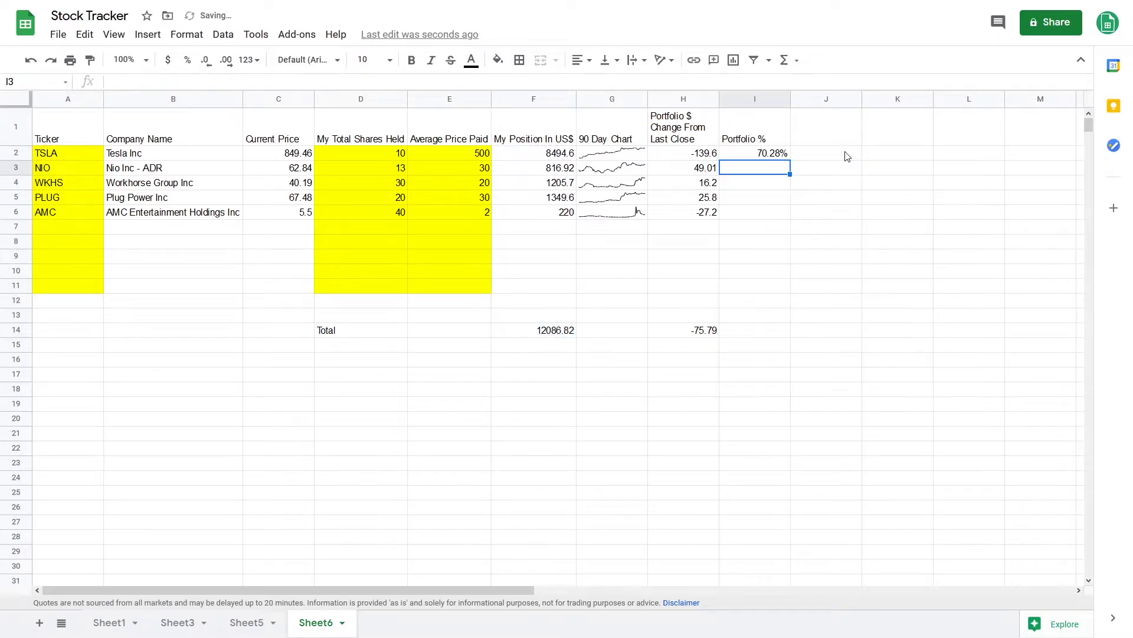
{"action": "left_click", "coordinate": [762, 154]}
{"action": "left_click_drag", "start_coordinate": [792, 158], "coordinate": [786, 289]}
{"action": "left_click", "coordinate": [819, 255]}
{"action": "left_click", "coordinate": [761, 171]}
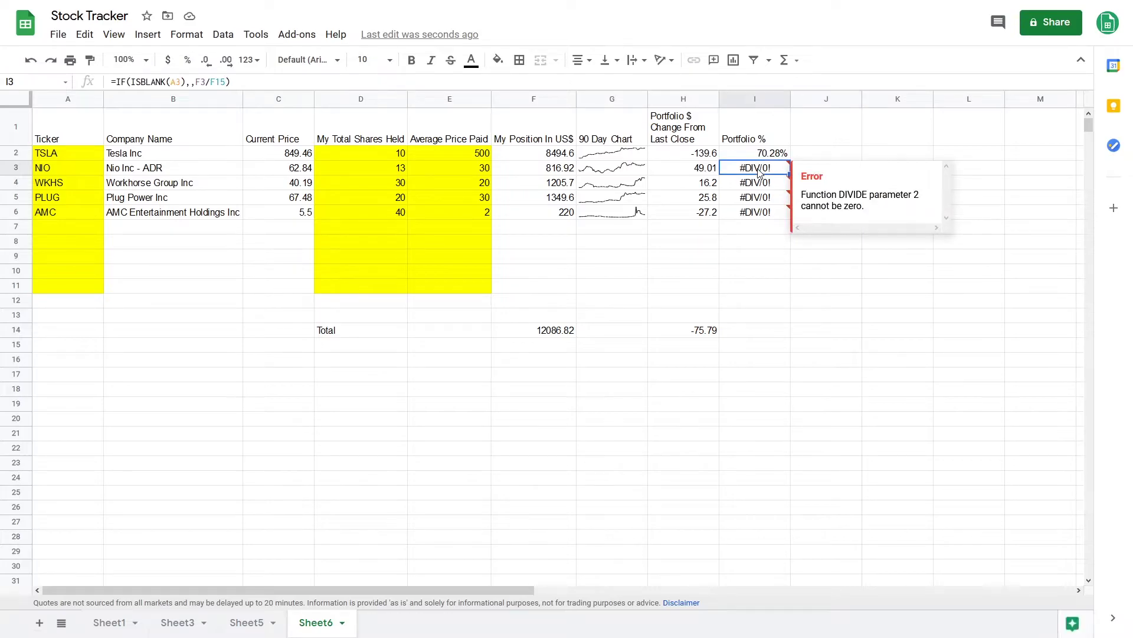
{"action": "double_click", "coordinate": [760, 170]}
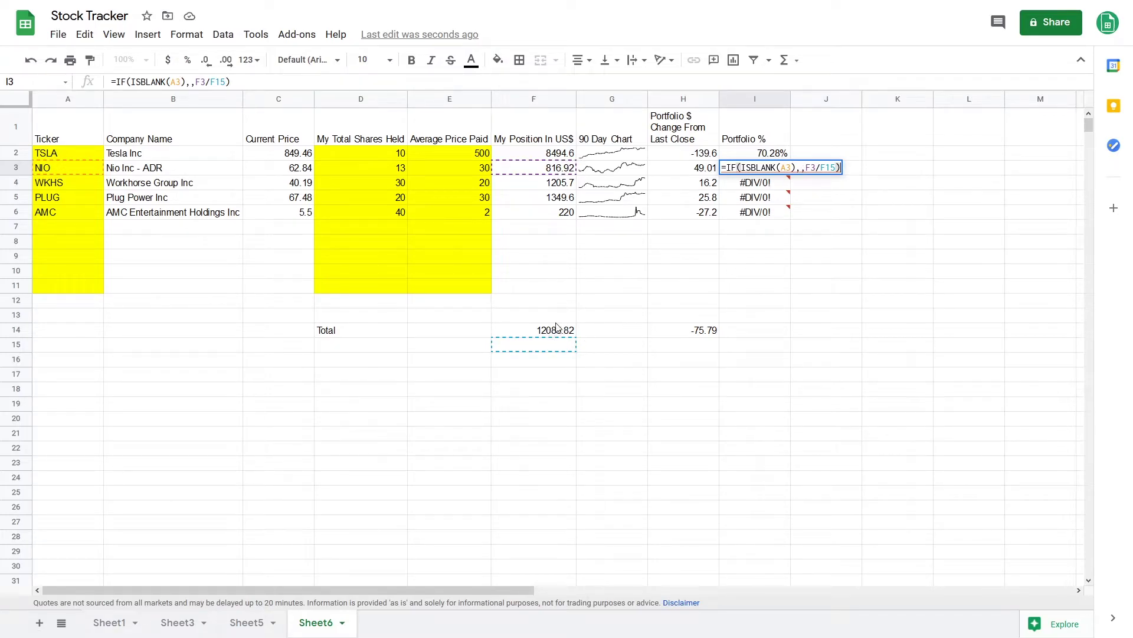
Lock the total as $F$14 in I2's formula and refill it down to I11
{"action": "left_click", "coordinate": [768, 154]}
{"action": "double_click", "coordinate": [755, 150]}
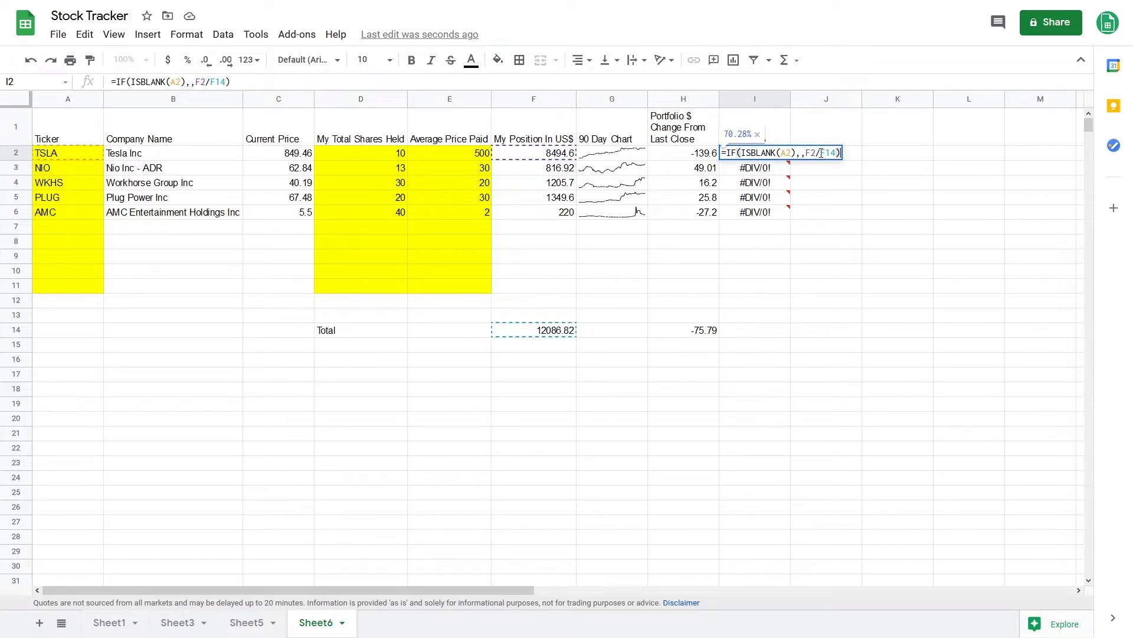
{"action": "left_click_drag", "start_coordinate": [827, 154], "coordinate": [831, 154]}
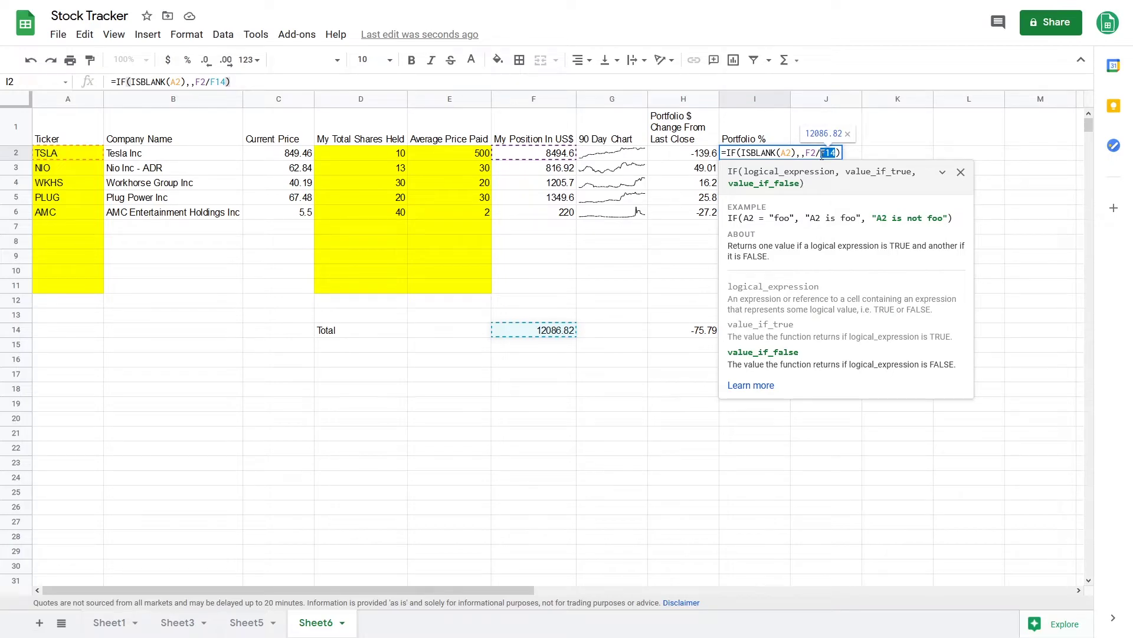
{"action": "key", "text": "F4"}
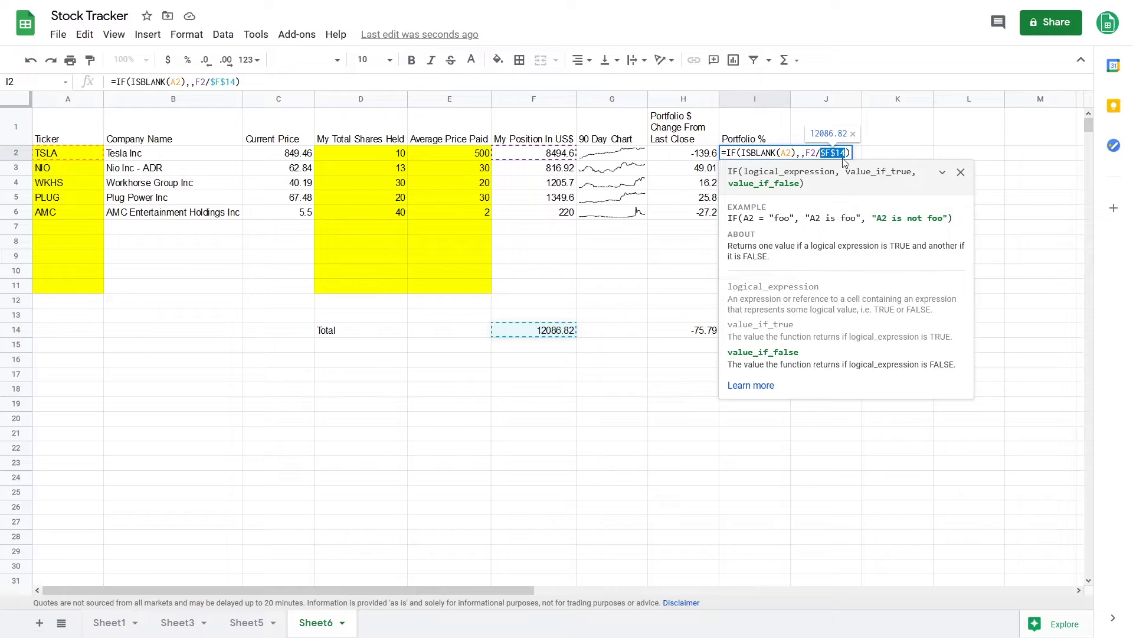
{"action": "key", "text": "Return"}
{"action": "left_click", "coordinate": [784, 156]}
{"action": "left_click_drag", "start_coordinate": [790, 160], "coordinate": [785, 289]}
{"action": "left_click", "coordinate": [826, 226]}
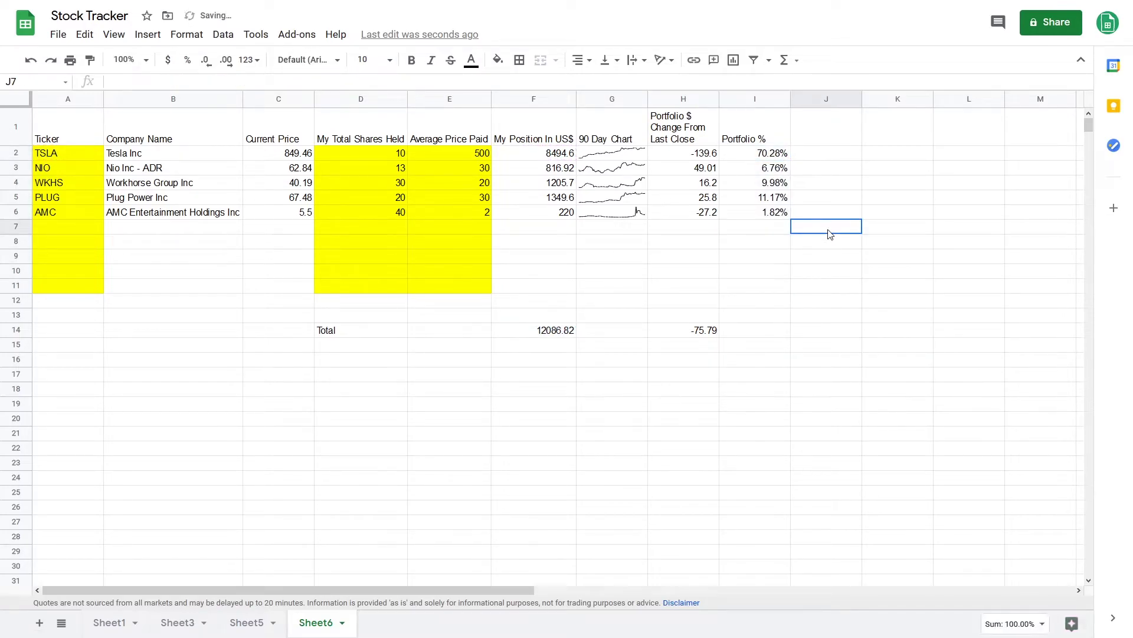
{"action": "double_click", "coordinate": [775, 172]}
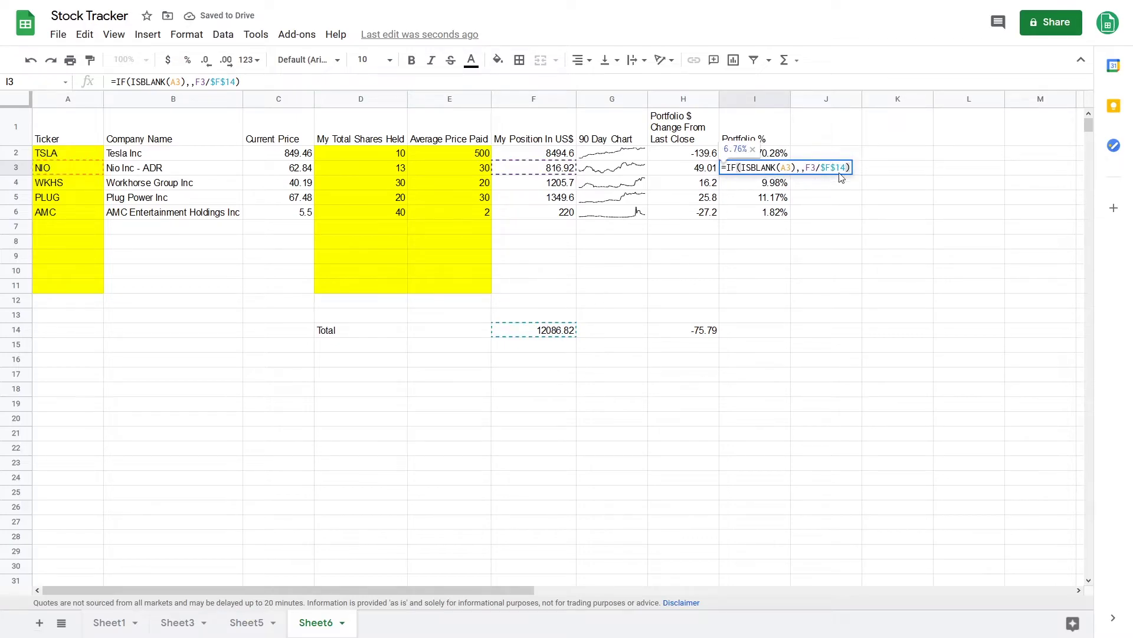
{"action": "left_click", "coordinate": [850, 197]}
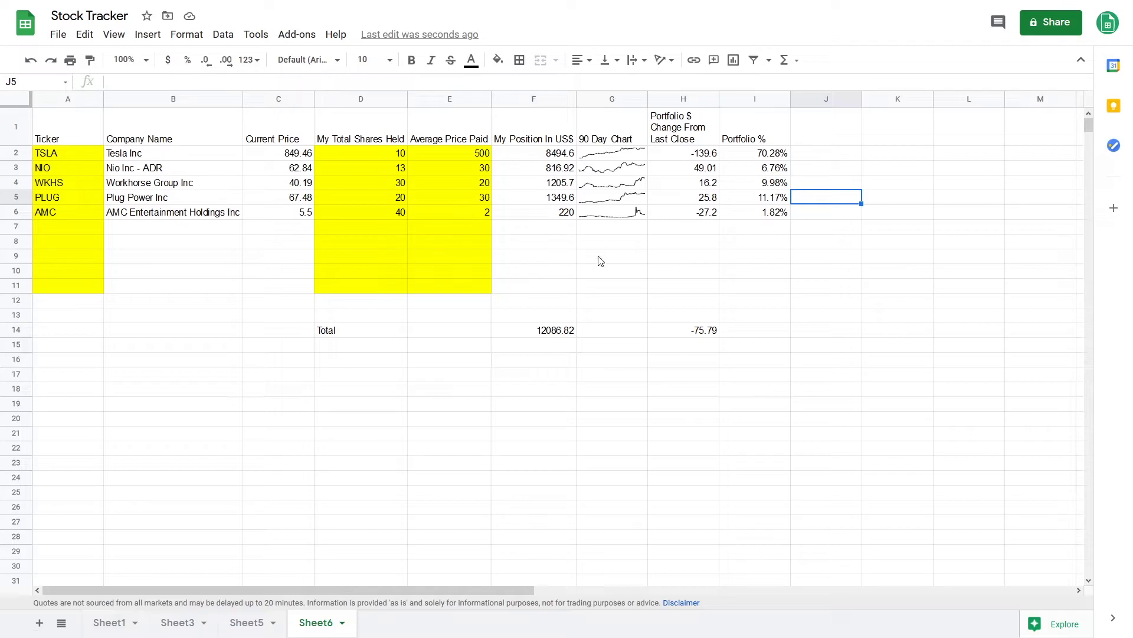
Narrow columns D and E and wrap their shares-held and price-paid headers
{"action": "left_click", "coordinate": [247, 622]}
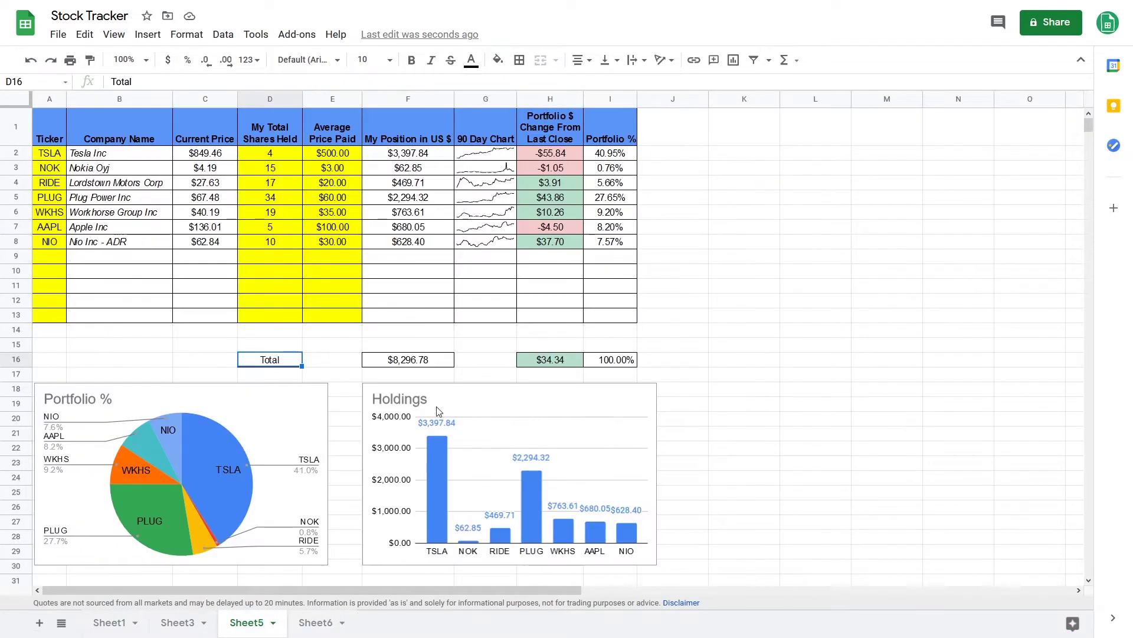
{"action": "key", "text": "ctrl+shift+Page_Down"}
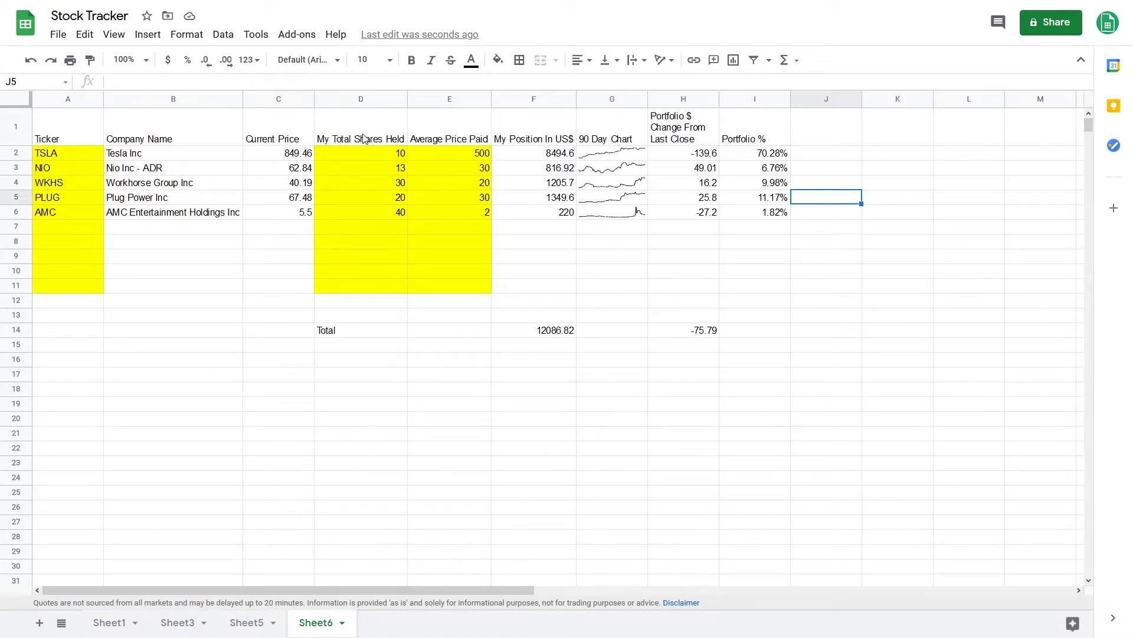
{"action": "left_click_drag", "start_coordinate": [363, 139], "coordinate": [435, 139]}
{"action": "key", "text": "ctrl+space"}
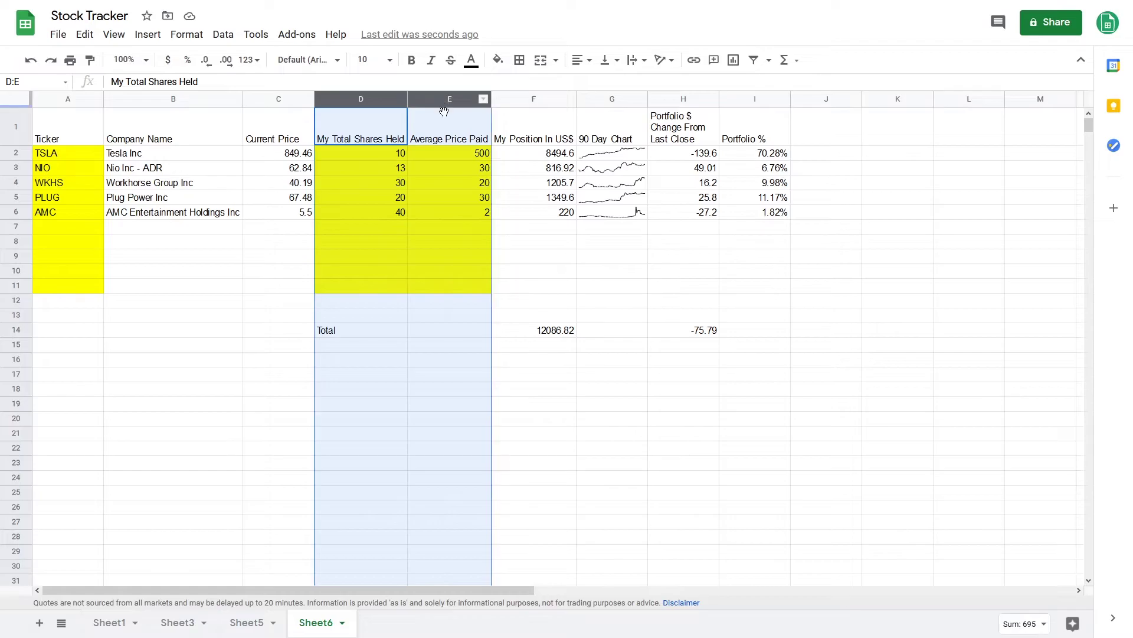
{"action": "left_click_drag", "start_coordinate": [490, 98], "coordinate": [469, 100]}
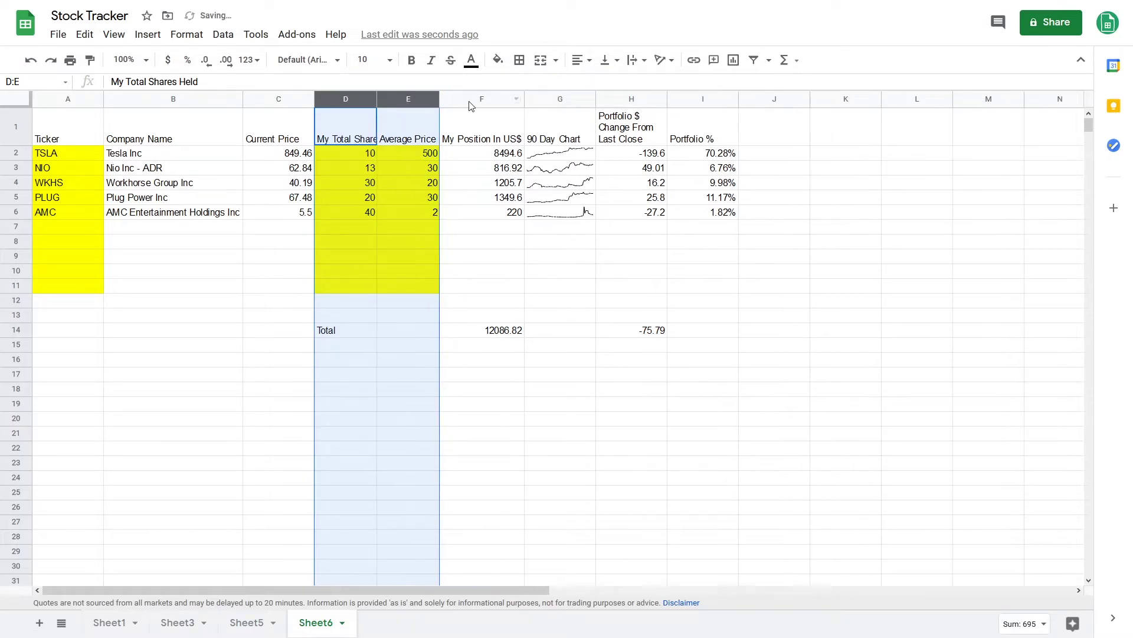
{"action": "left_click", "coordinate": [414, 125]}
{"action": "left_click_drag", "start_coordinate": [367, 129], "coordinate": [413, 129]}
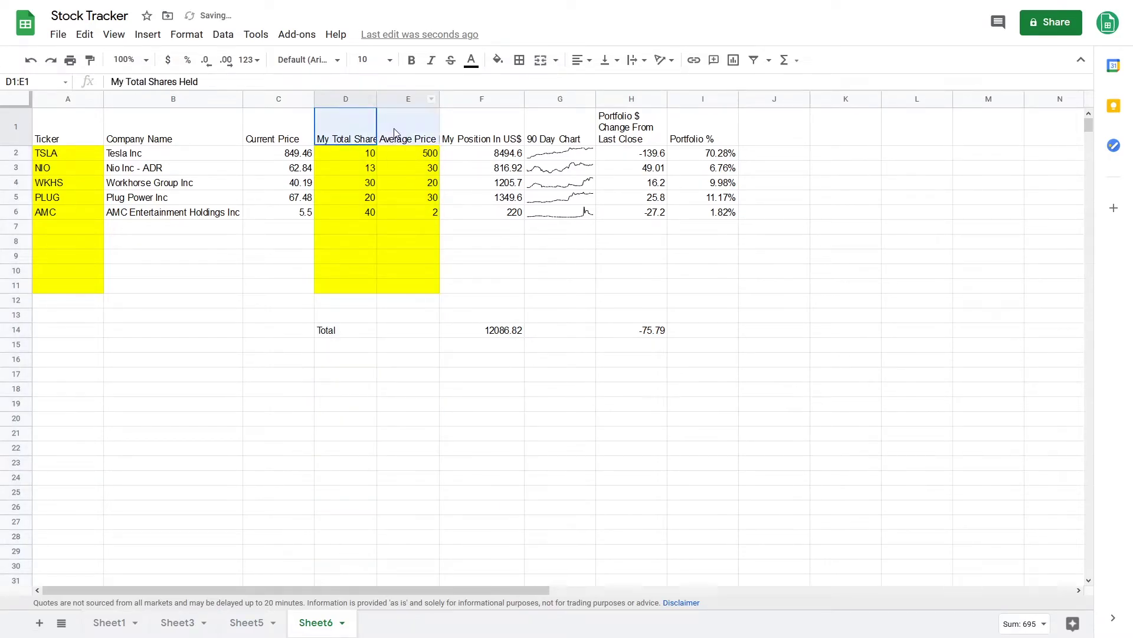
{"action": "left_click", "coordinate": [636, 60]}
{"action": "left_click", "coordinate": [652, 87]}
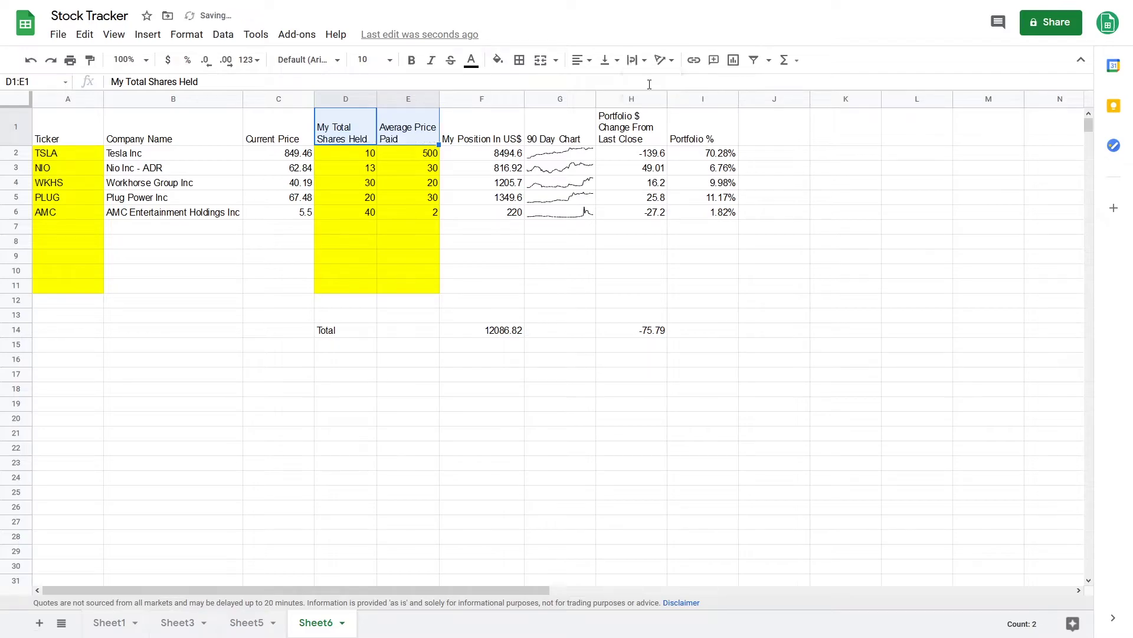
Wrap the My Position In US$ header in F1 and narrow column F
{"action": "left_click", "coordinate": [489, 137]}
{"action": "left_click", "coordinate": [636, 60]}
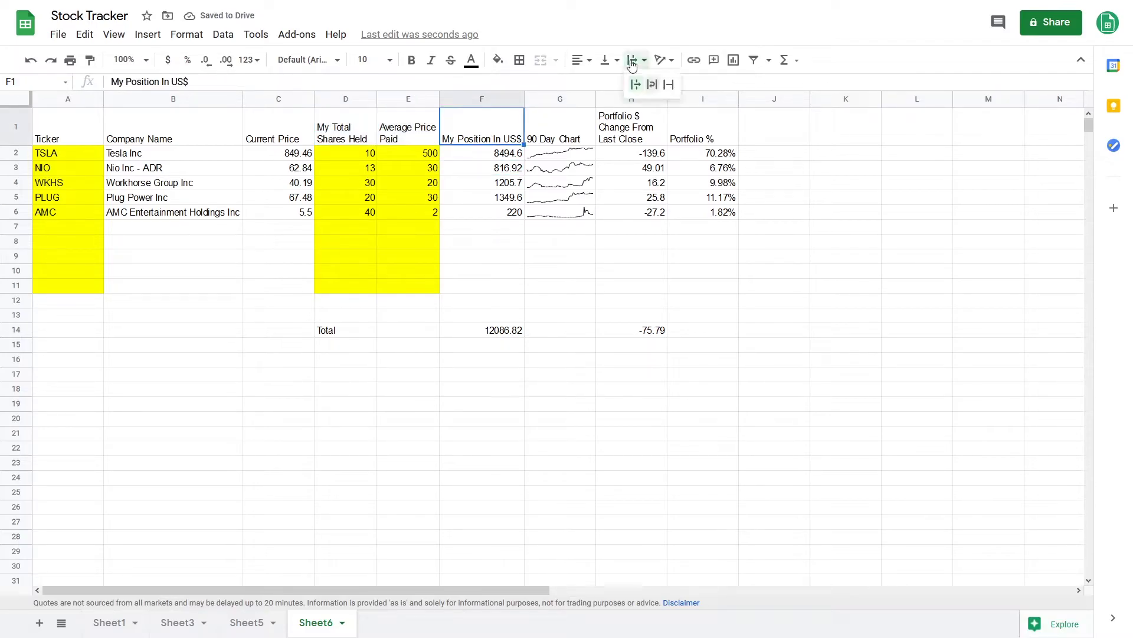
{"action": "left_click", "coordinate": [652, 86]}
{"action": "left_click_drag", "start_coordinate": [523, 96], "coordinate": [498, 98]}
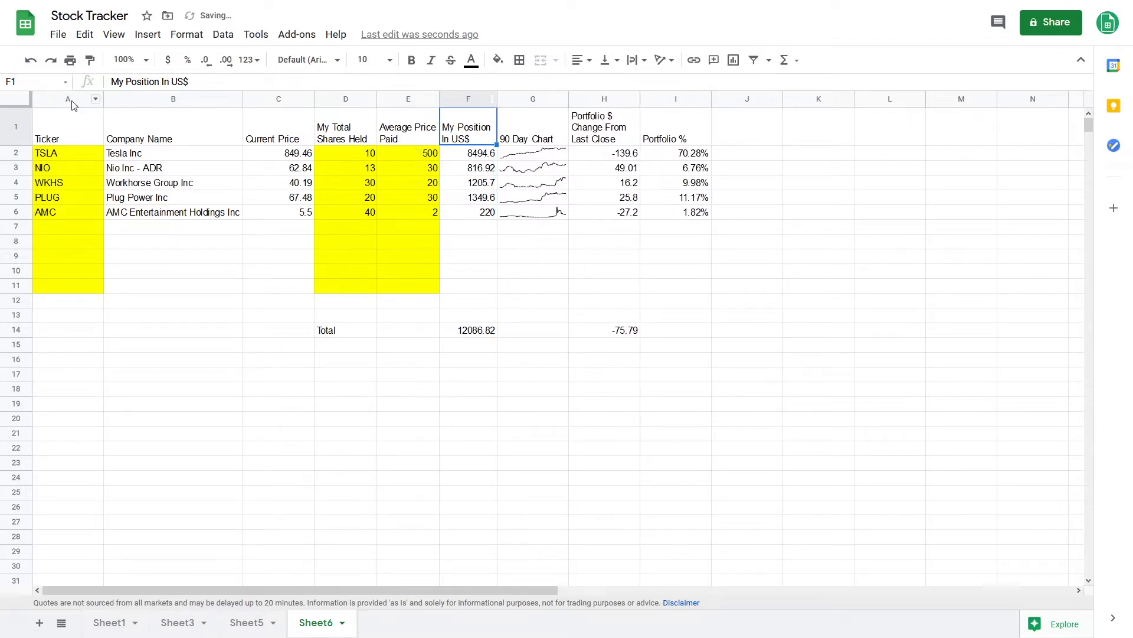
{"action": "left_click_drag", "start_coordinate": [73, 100], "coordinate": [655, 106]}
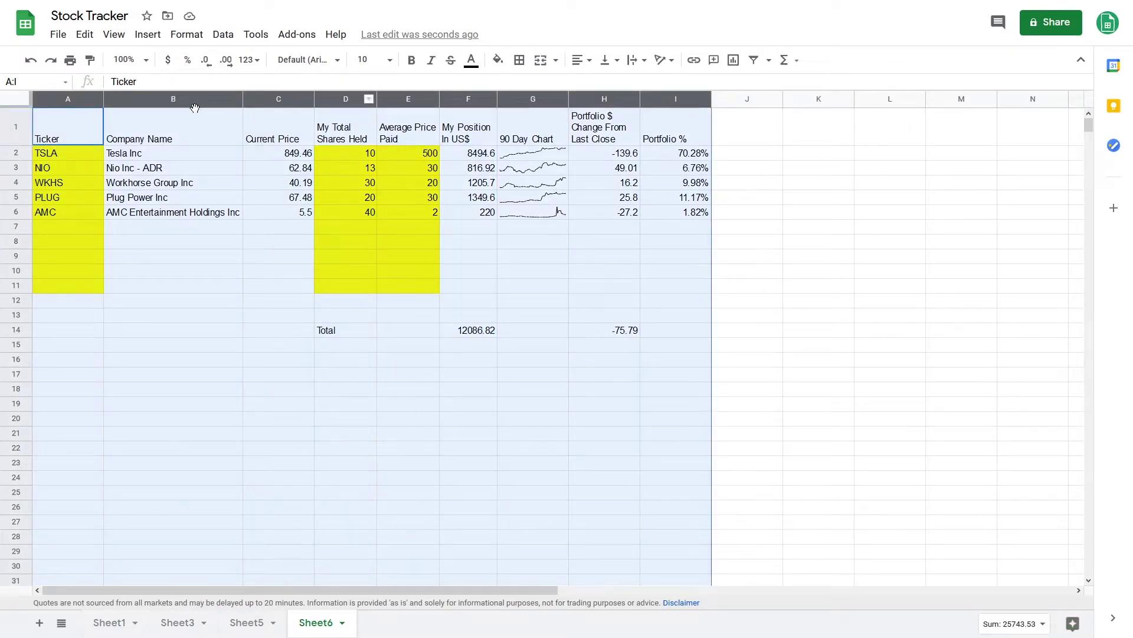
Auto-fit columns A–I to their contents and make header row A1:I1 bold
{"action": "double_click", "coordinate": [103, 101]}
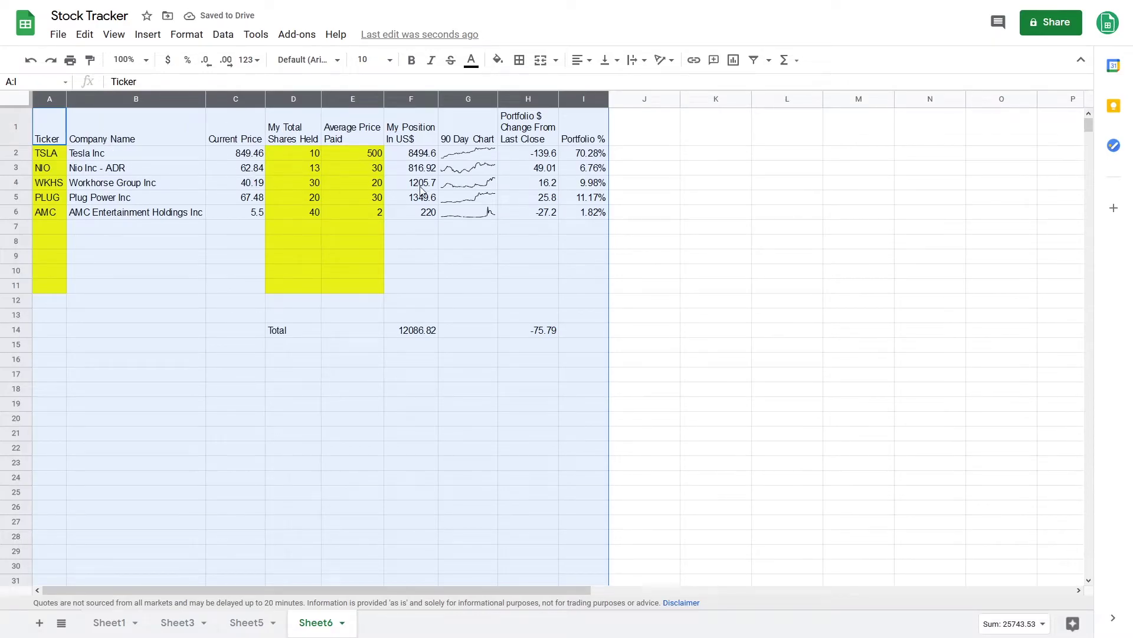
{"action": "left_click_drag", "start_coordinate": [49, 126], "coordinate": [594, 133]}
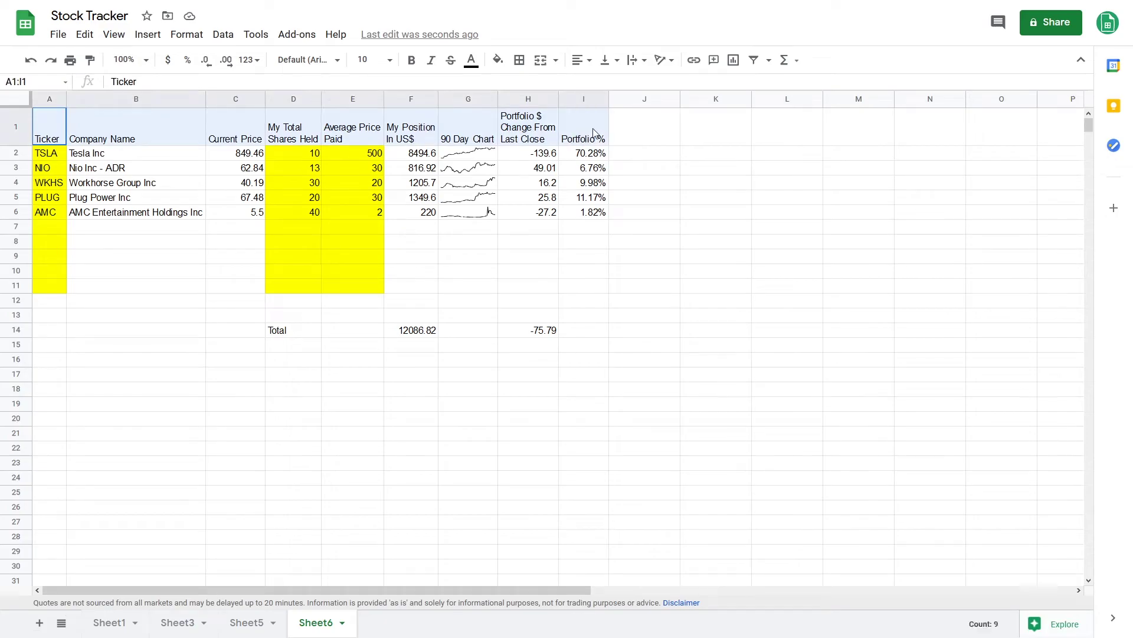
{"action": "left_click", "coordinate": [411, 60]}
{"action": "left_click_drag", "start_coordinate": [49, 98], "coordinate": [584, 99]}
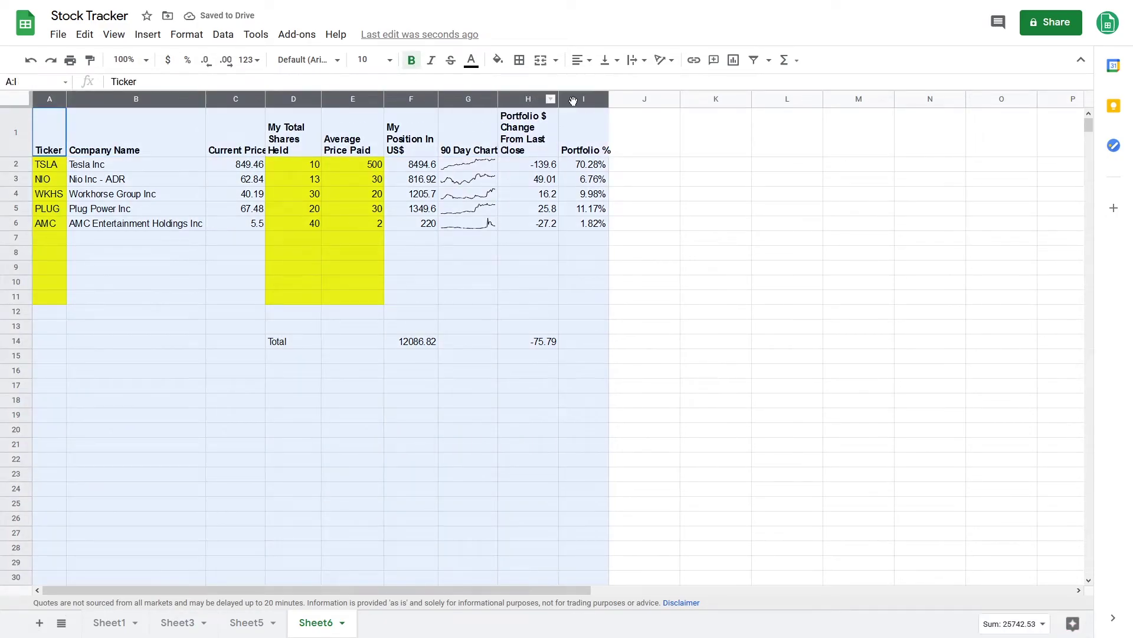
{"action": "double_click", "coordinate": [66, 98]}
{"action": "left_click", "coordinate": [507, 132]}
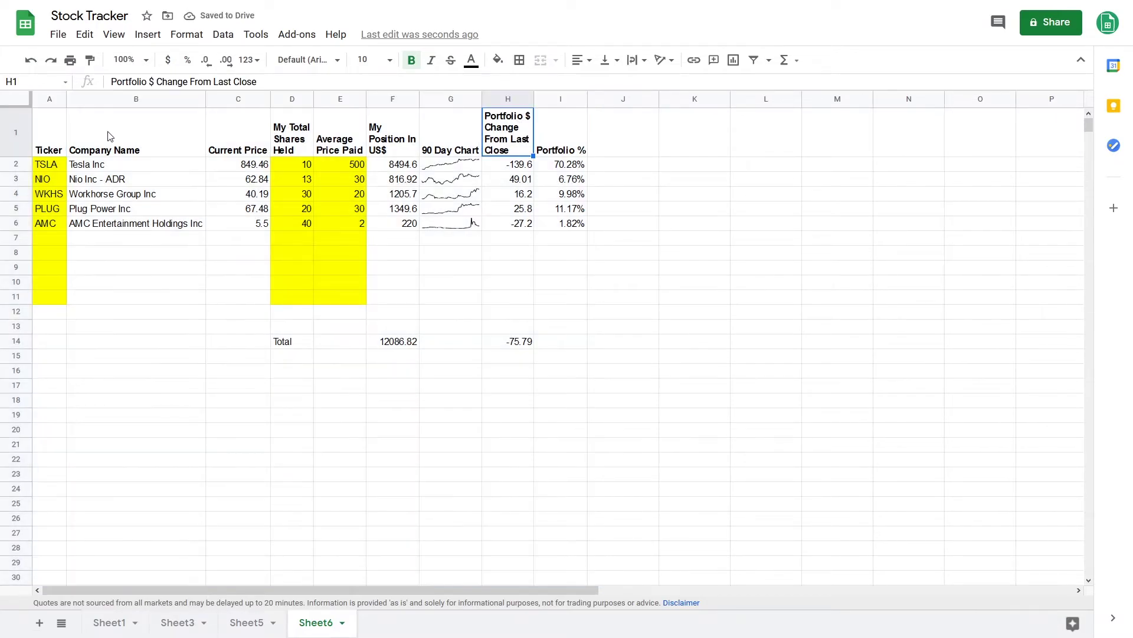
{"action": "left_click_drag", "start_coordinate": [49, 133], "coordinate": [558, 119]}
{"action": "left_click", "coordinate": [497, 59]}
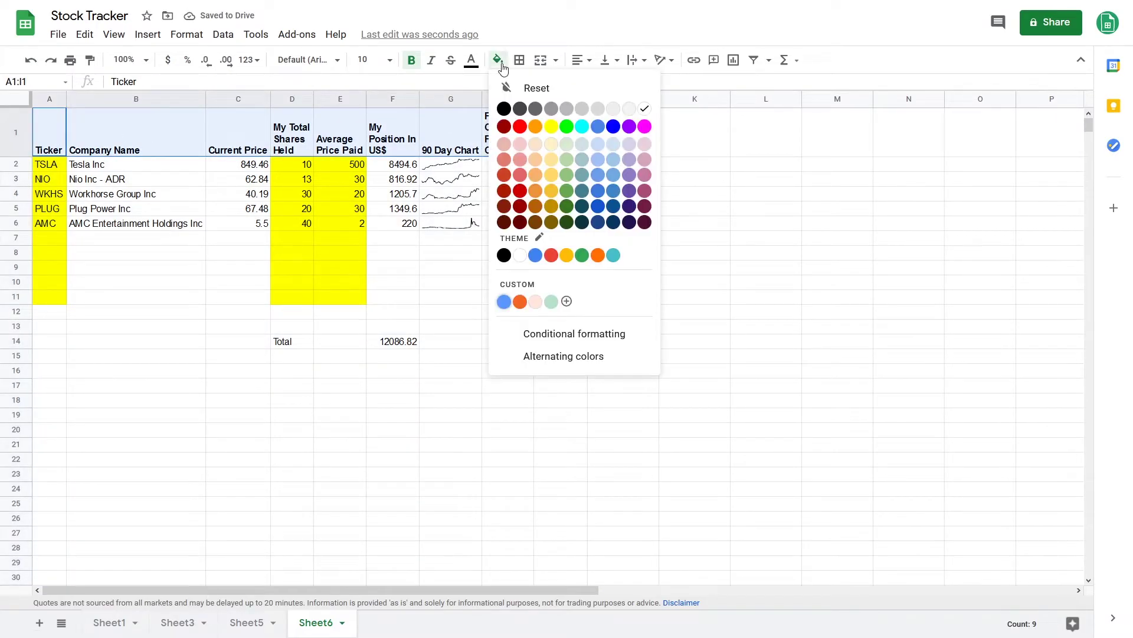
Fill the header row with blue
{"action": "left_click", "coordinate": [505, 301]}
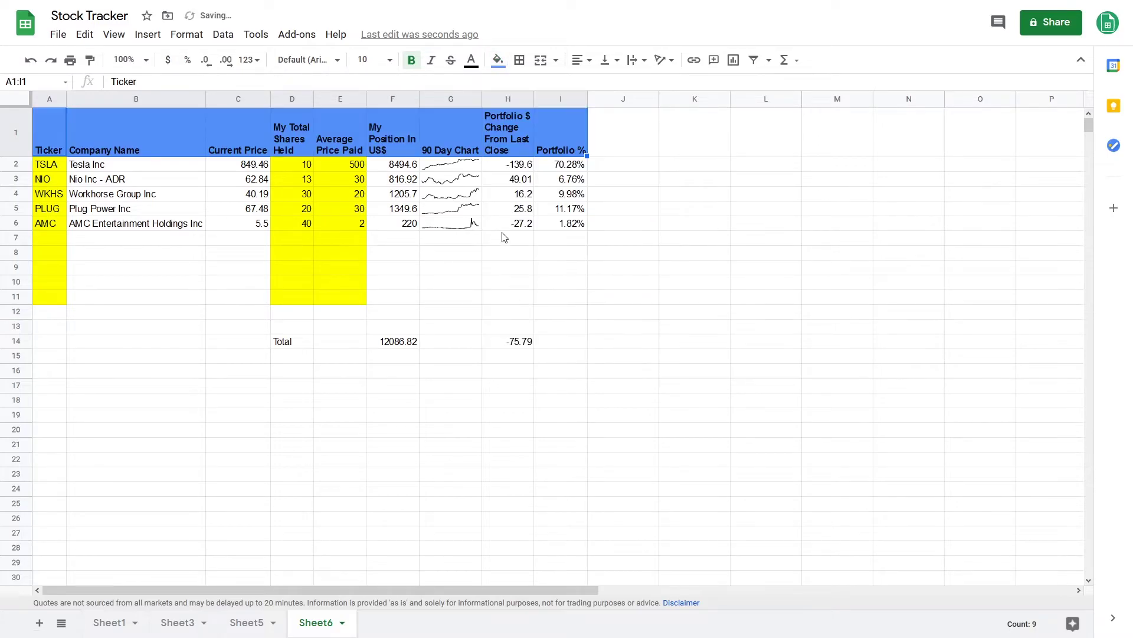
{"action": "left_click", "coordinate": [517, 225]}
{"action": "left_click", "coordinate": [136, 179]}
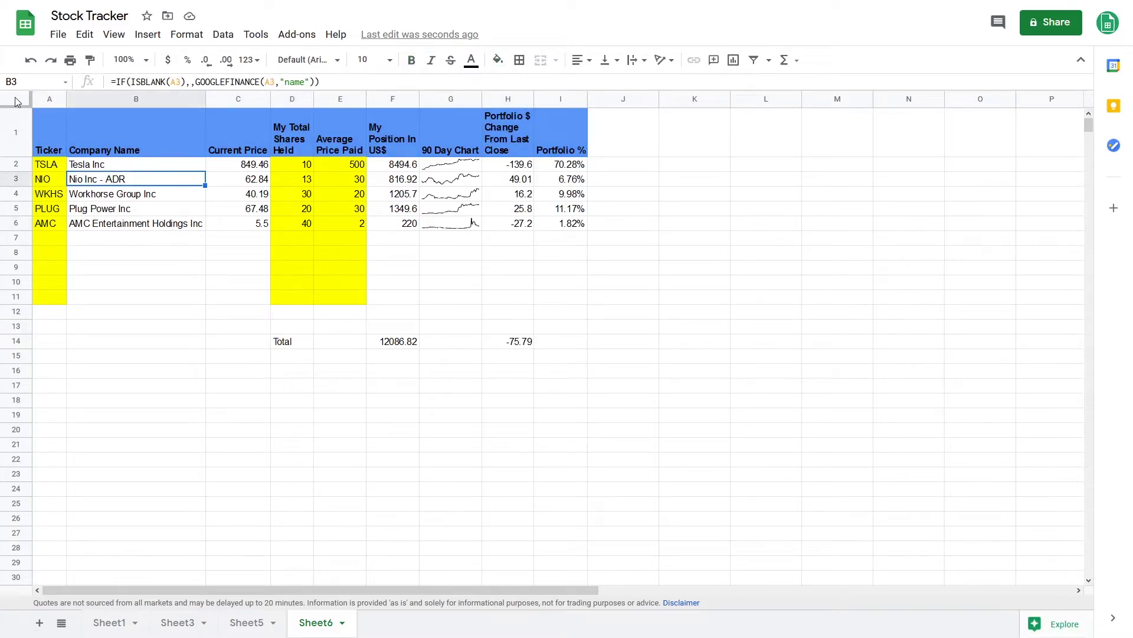
Centre the contents of every cell on the sheet
{"action": "left_click", "coordinate": [16, 101]}
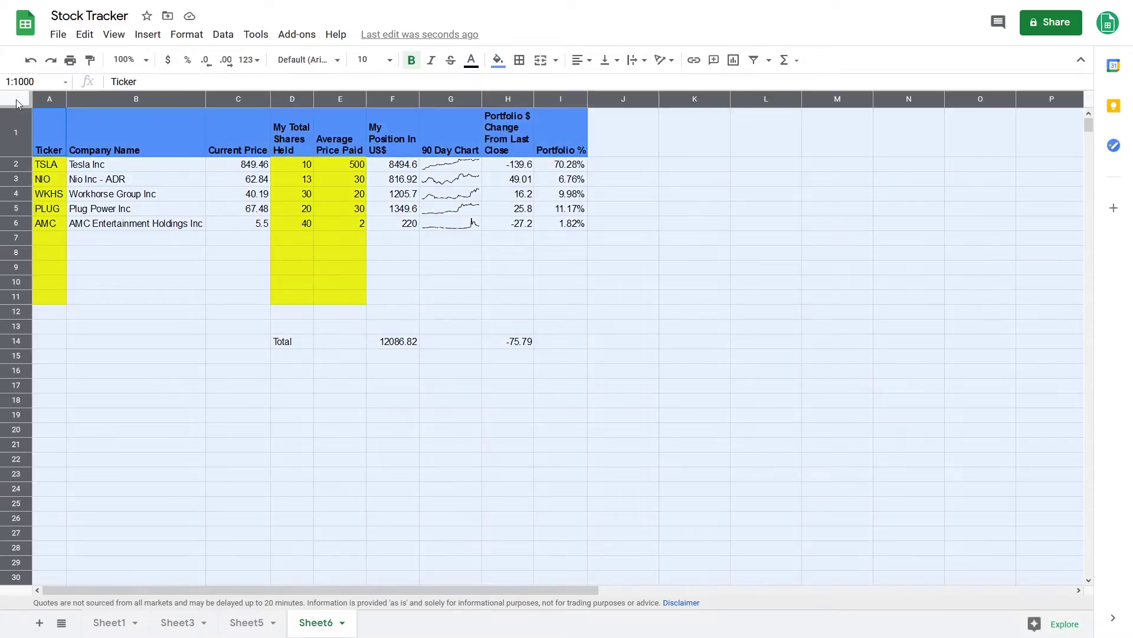
{"action": "left_click", "coordinate": [583, 60]}
{"action": "left_click", "coordinate": [598, 85]}
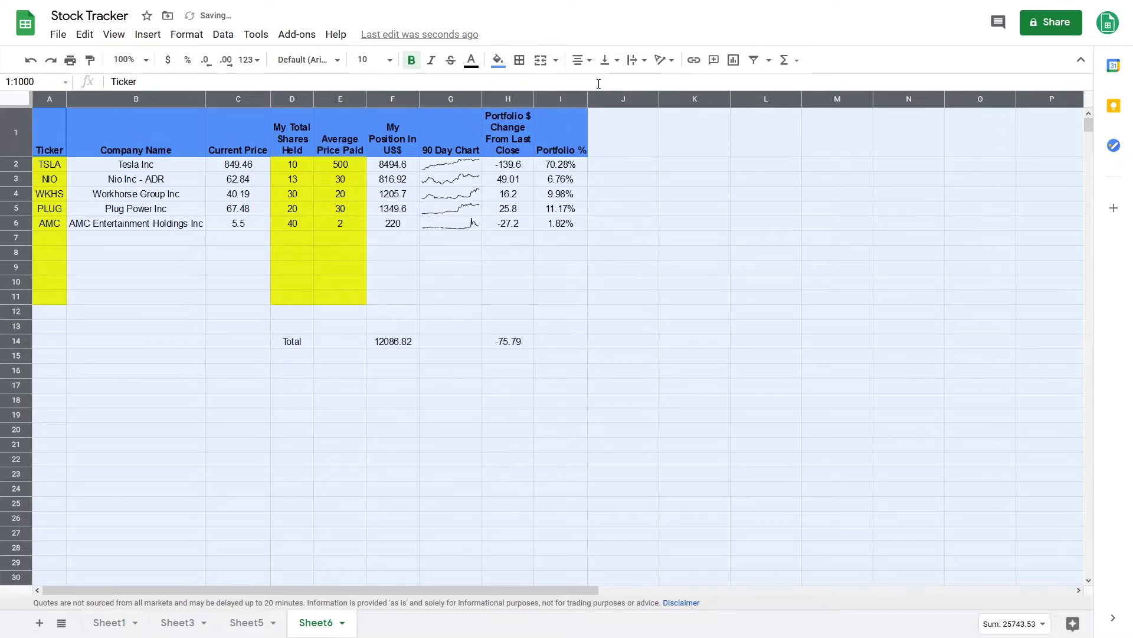
{"action": "left_click", "coordinate": [384, 225]}
Left-align and italicise the company names in B2:B11
{"action": "left_click_drag", "start_coordinate": [121, 165], "coordinate": [145, 298]}
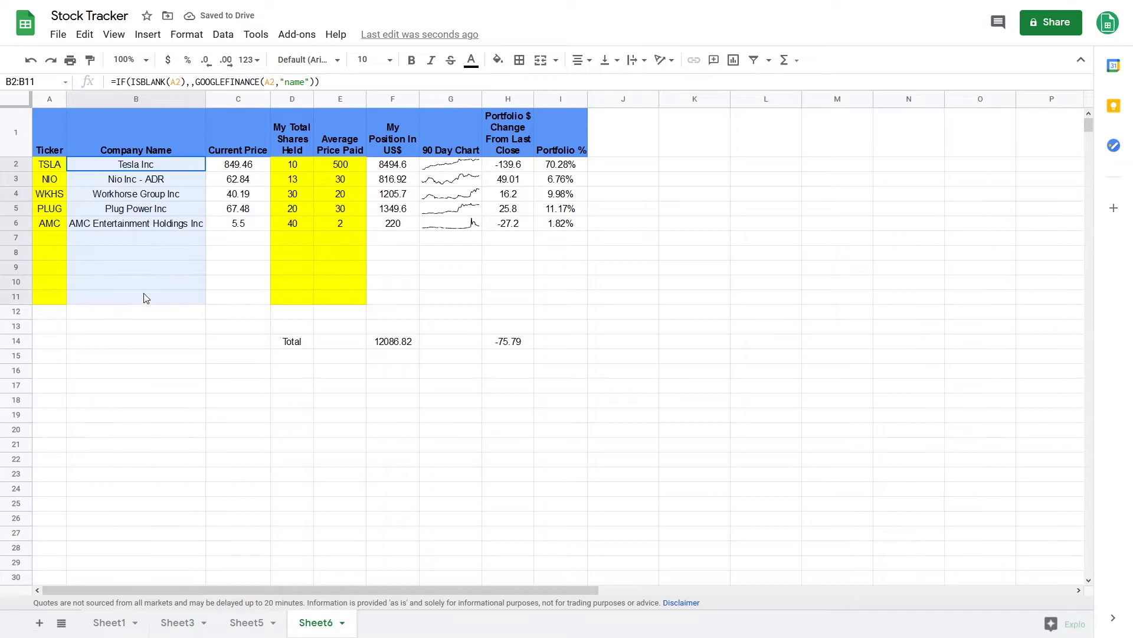
{"action": "left_click", "coordinate": [499, 59]}
{"action": "left_click", "coordinate": [579, 60]}
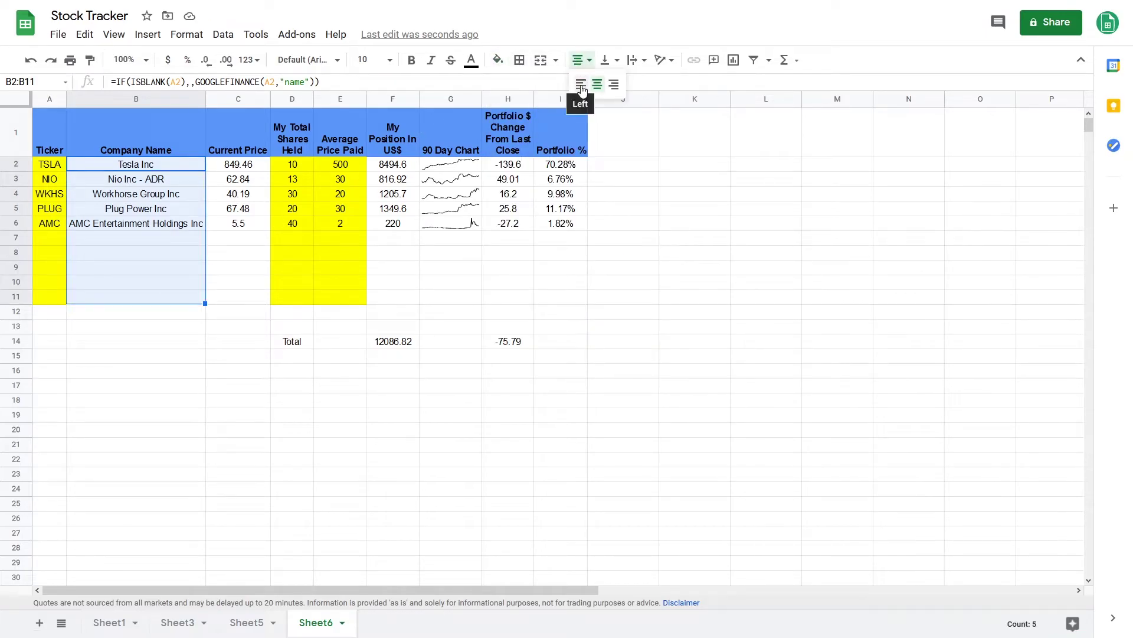
{"action": "left_click", "coordinate": [581, 86]}
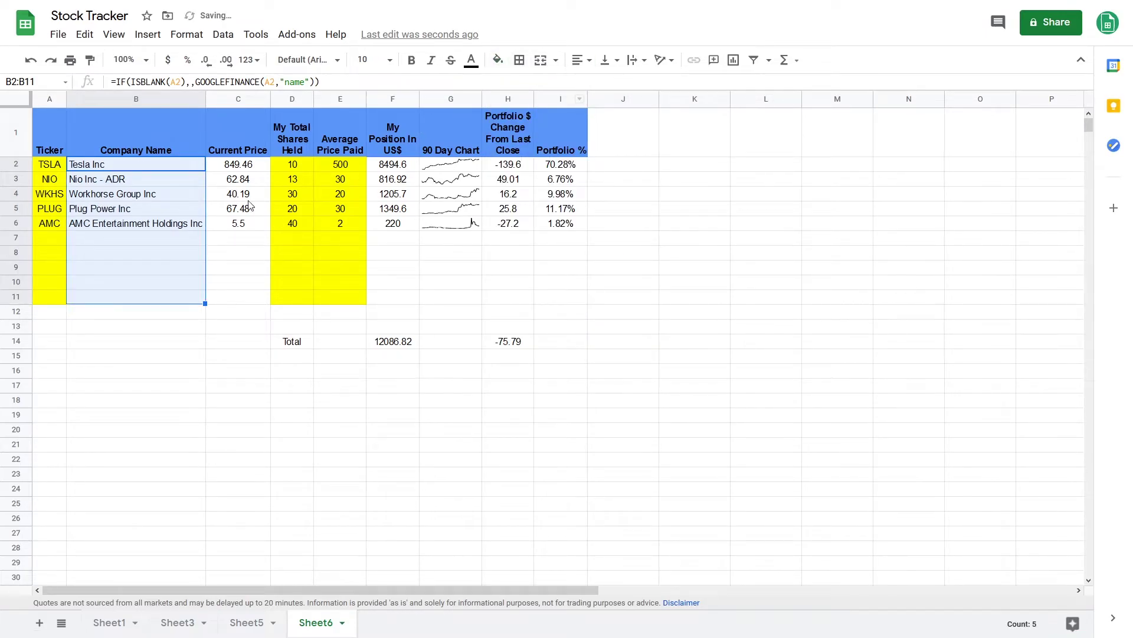
{"action": "left_click", "coordinate": [431, 59]}
{"action": "left_click_drag", "start_coordinate": [49, 132], "coordinate": [572, 289]}
Add all borders to the table A1:I11 and the Total label in D14
{"action": "left_click", "coordinate": [519, 59]}
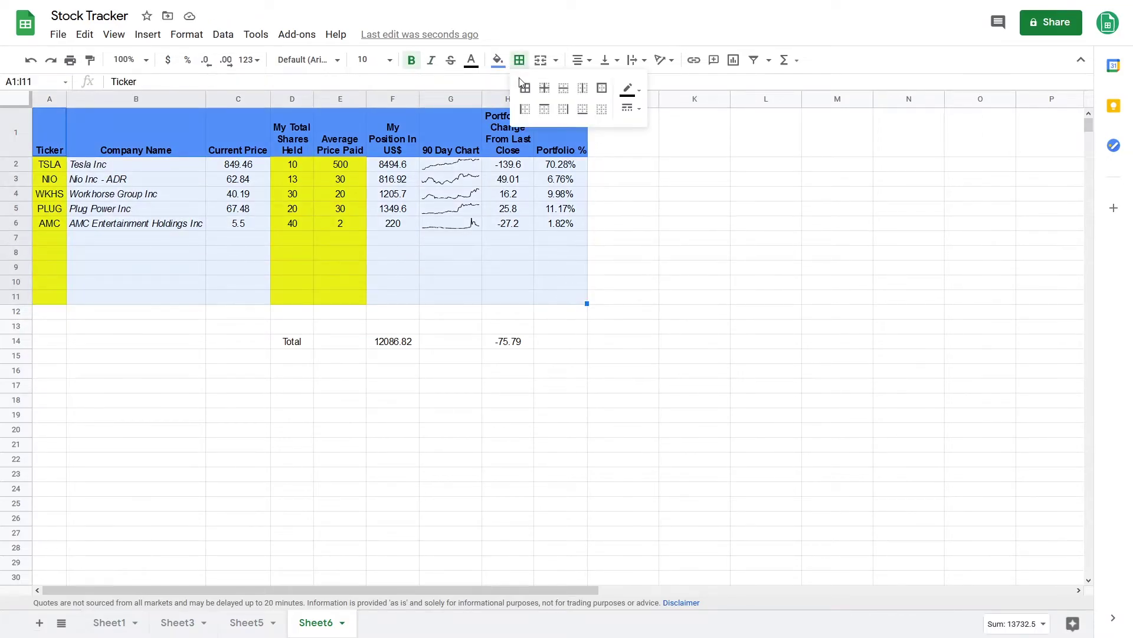
{"action": "left_click", "coordinate": [525, 87]}
{"action": "left_click", "coordinate": [310, 341]}
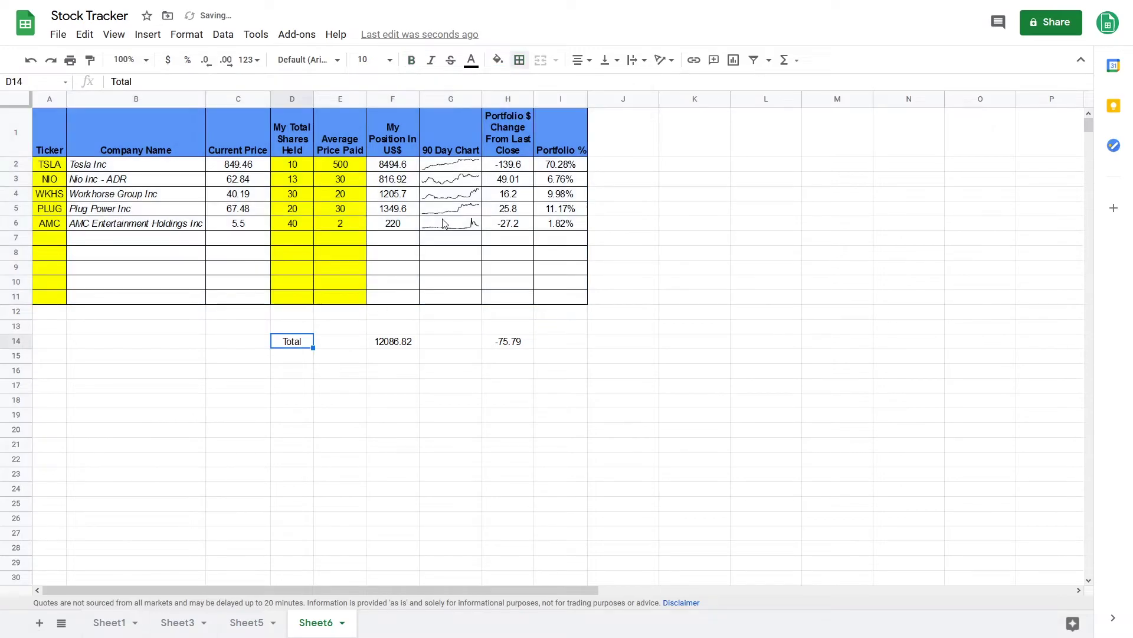
{"action": "left_click", "coordinate": [519, 60]}
{"action": "left_click", "coordinate": [524, 87]}
Add all borders to the F14 and H14 total cells
{"action": "left_click", "coordinate": [401, 341]}
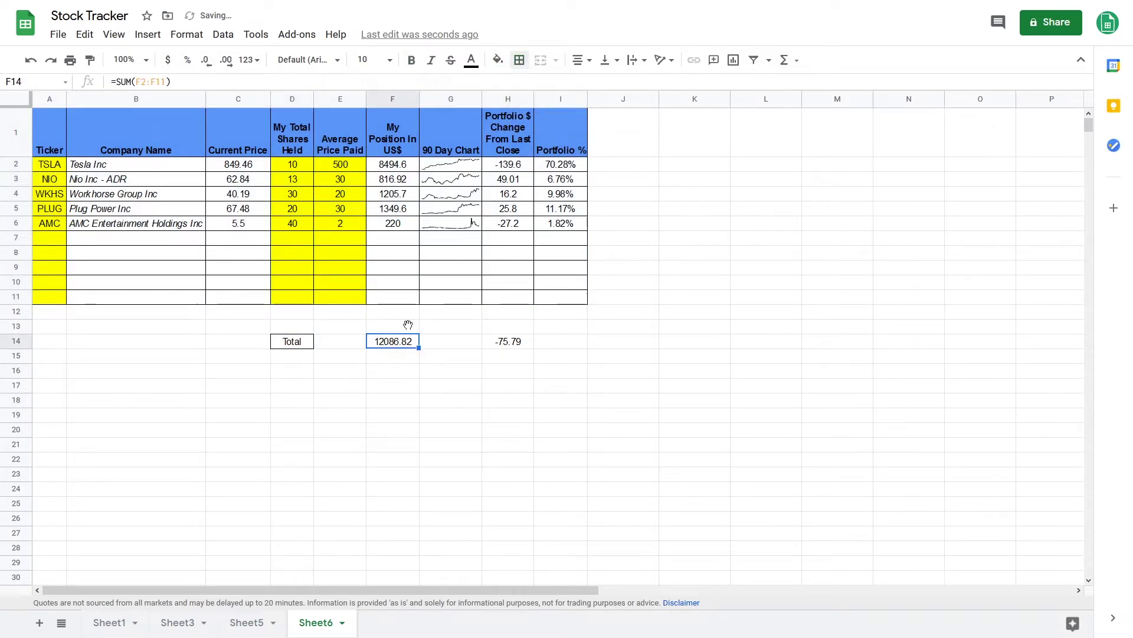
{"action": "left_click", "coordinate": [519, 60]}
{"action": "left_click", "coordinate": [525, 87]}
{"action": "left_click", "coordinate": [516, 342]}
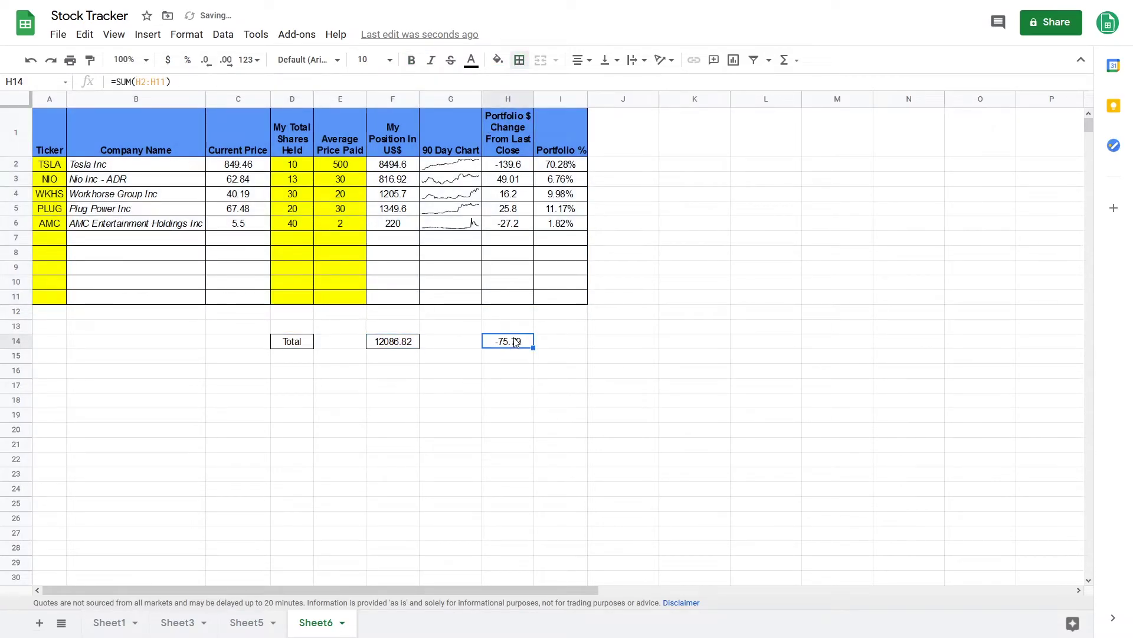
{"action": "left_click", "coordinate": [519, 59]}
{"action": "left_click", "coordinate": [525, 86]}
{"action": "left_click", "coordinate": [597, 356]}
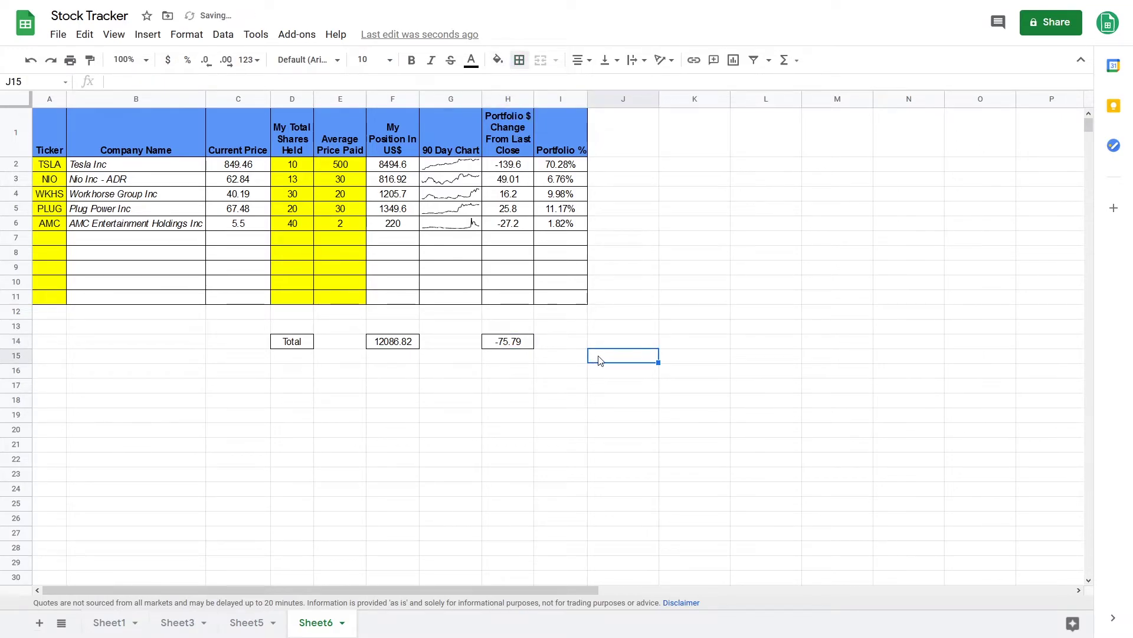
{"action": "left_click", "coordinate": [238, 136]}
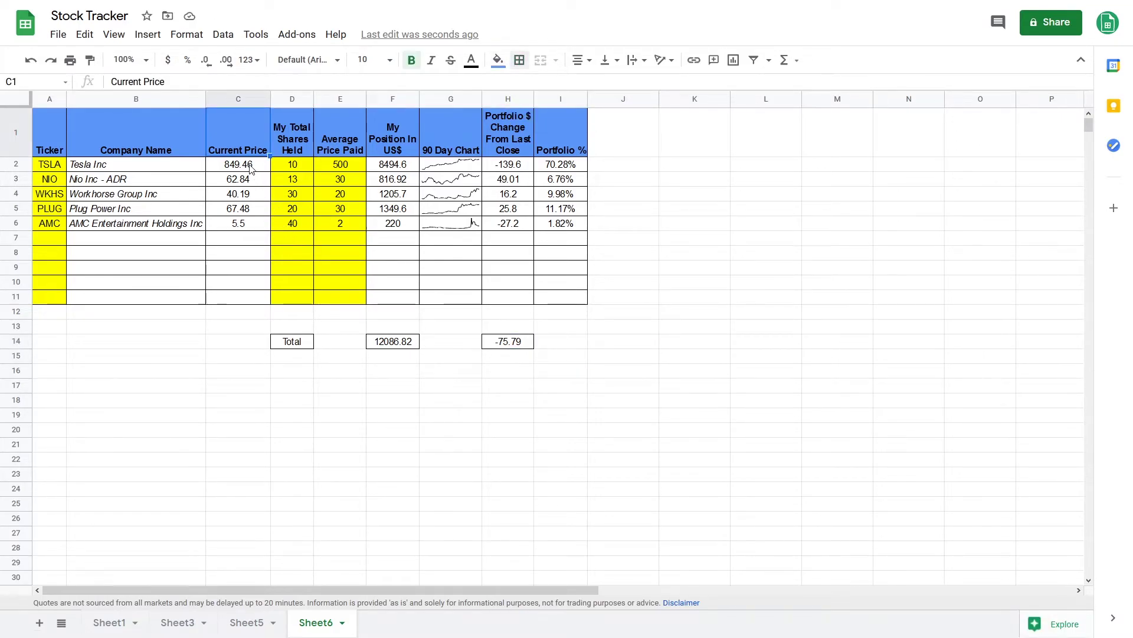
Format C2:C11, F2:F11, F14 and H2:H14 as dollar currency
{"action": "left_click_drag", "start_coordinate": [254, 165], "coordinate": [250, 299]}
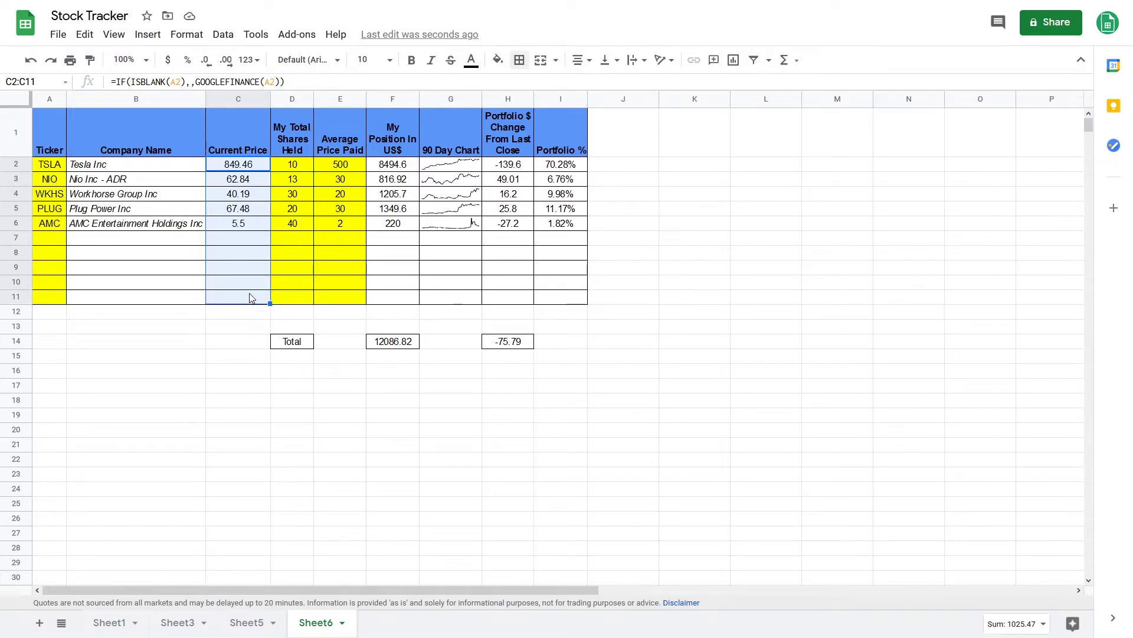
{"action": "left_click_drag", "start_coordinate": [403, 166], "coordinate": [405, 298]}
{"action": "left_click", "coordinate": [405, 343], "text": "ctrl"}
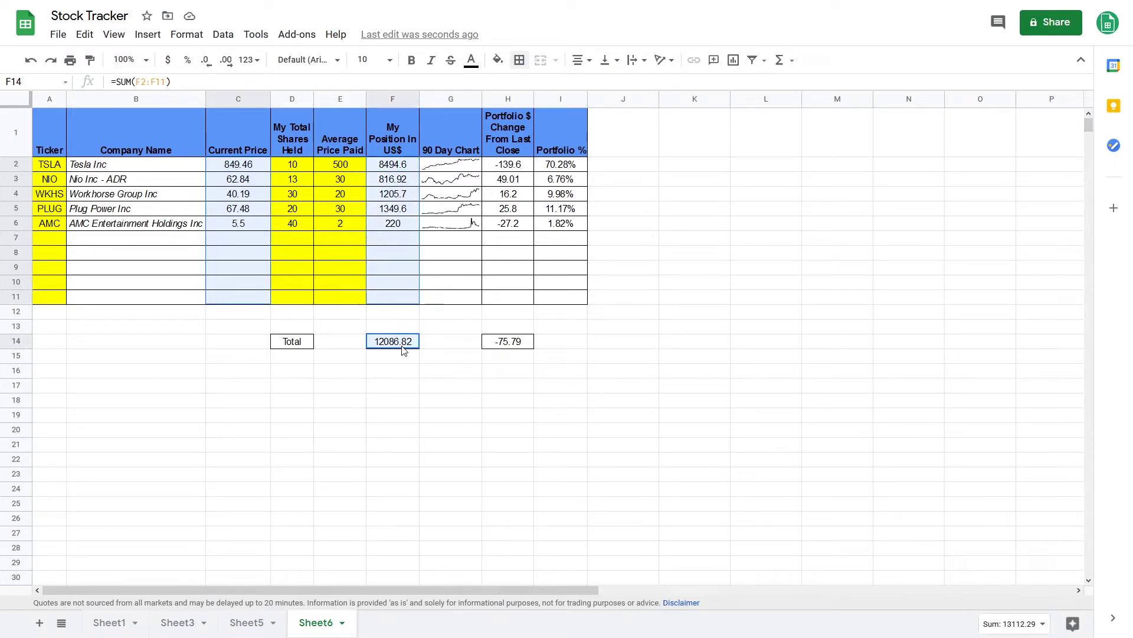
{"action": "left_click_drag", "start_coordinate": [517, 167], "coordinate": [517, 342]}
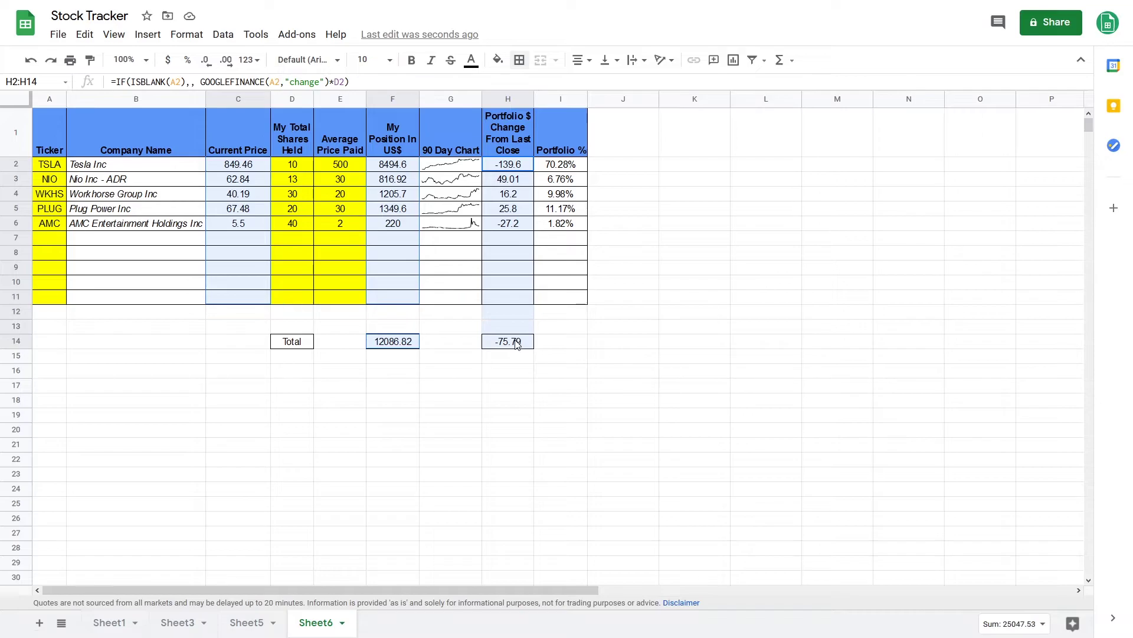
{"action": "left_click", "coordinate": [166, 61]}
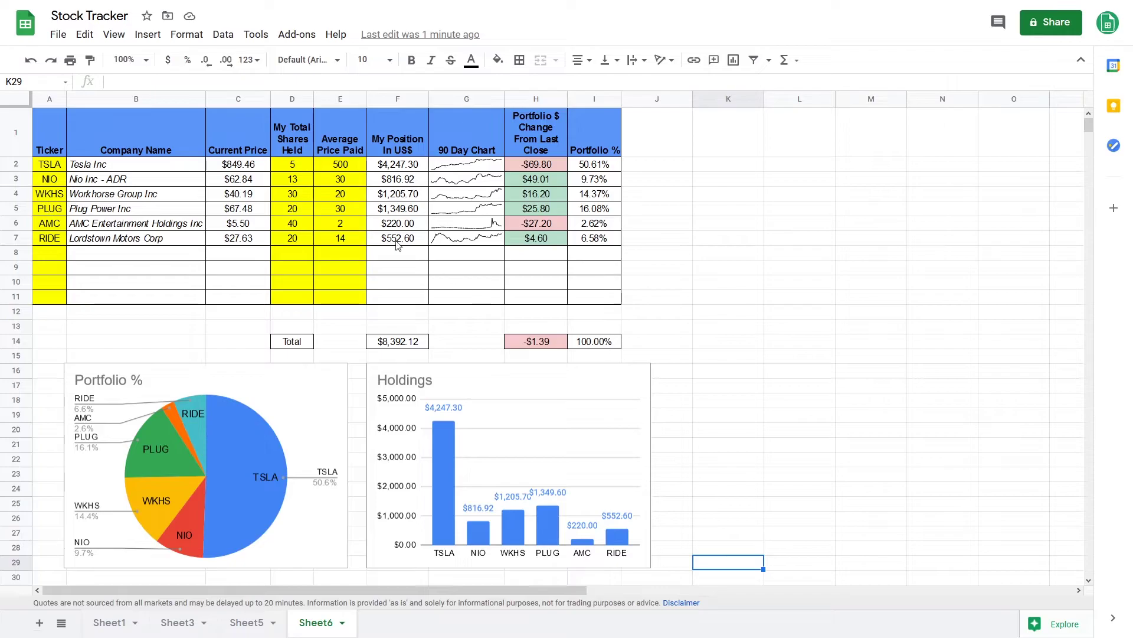
Format the average prices E2:E11 as currency and widen column F
{"action": "left_click_drag", "start_coordinate": [342, 165], "coordinate": [342, 298]}
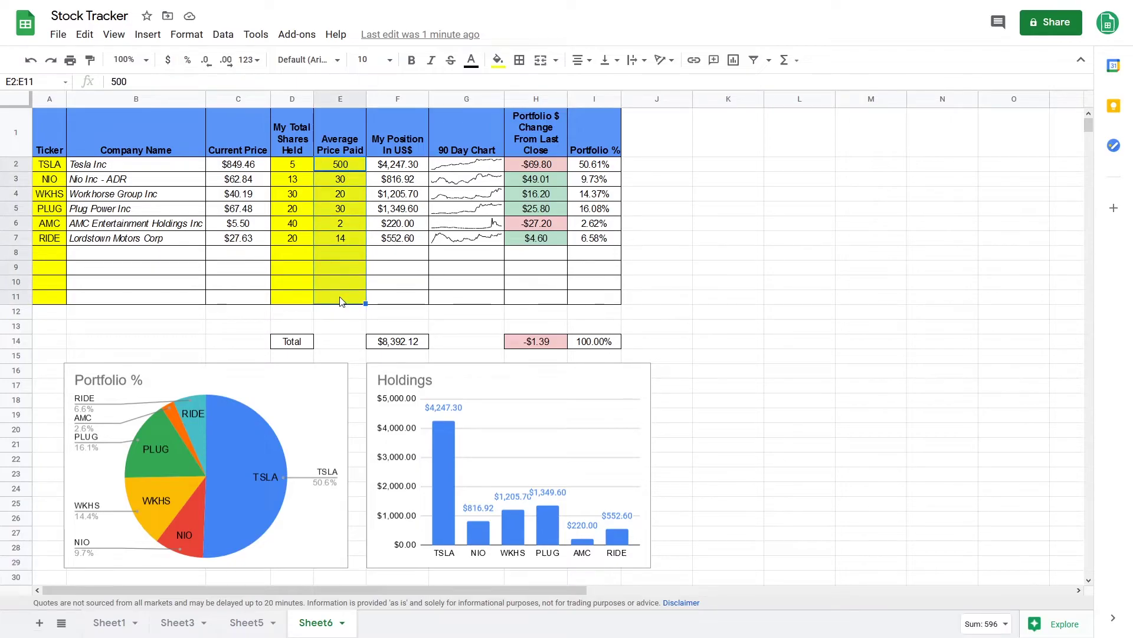
{"action": "left_click", "coordinate": [168, 61]}
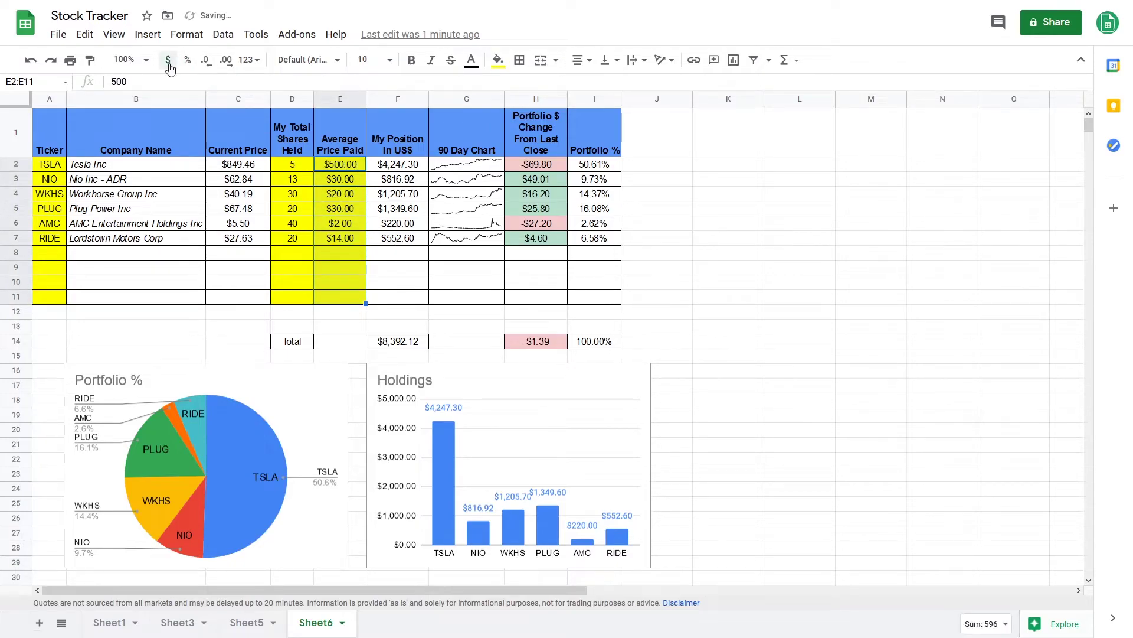
{"action": "left_click", "coordinate": [349, 329]}
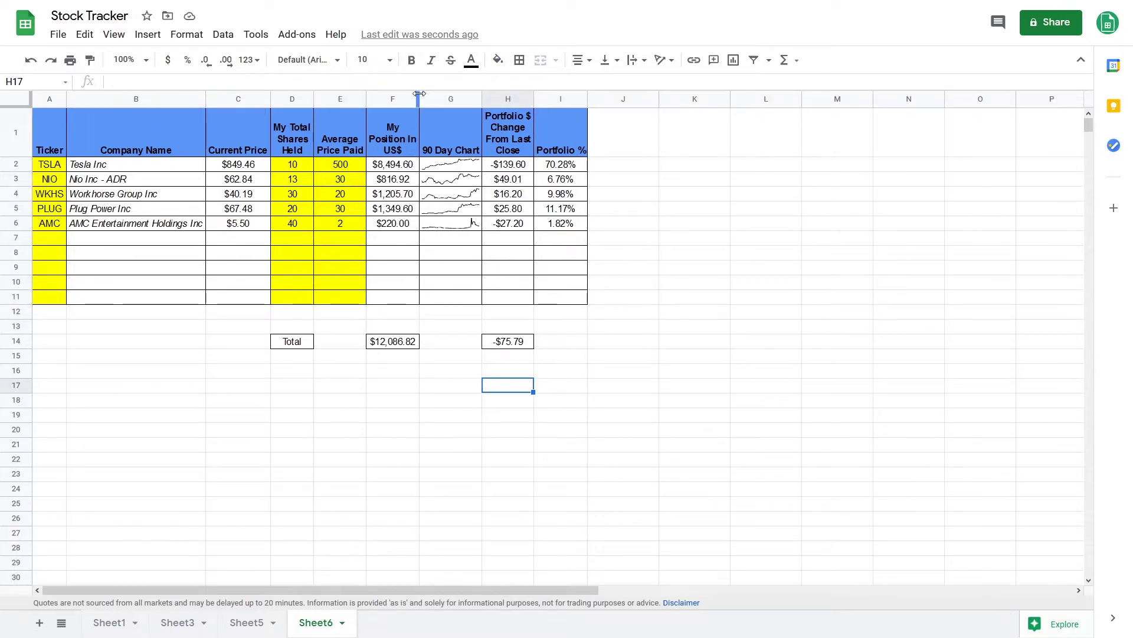
{"action": "left_click_drag", "start_coordinate": [419, 100], "coordinate": [566, 96]}
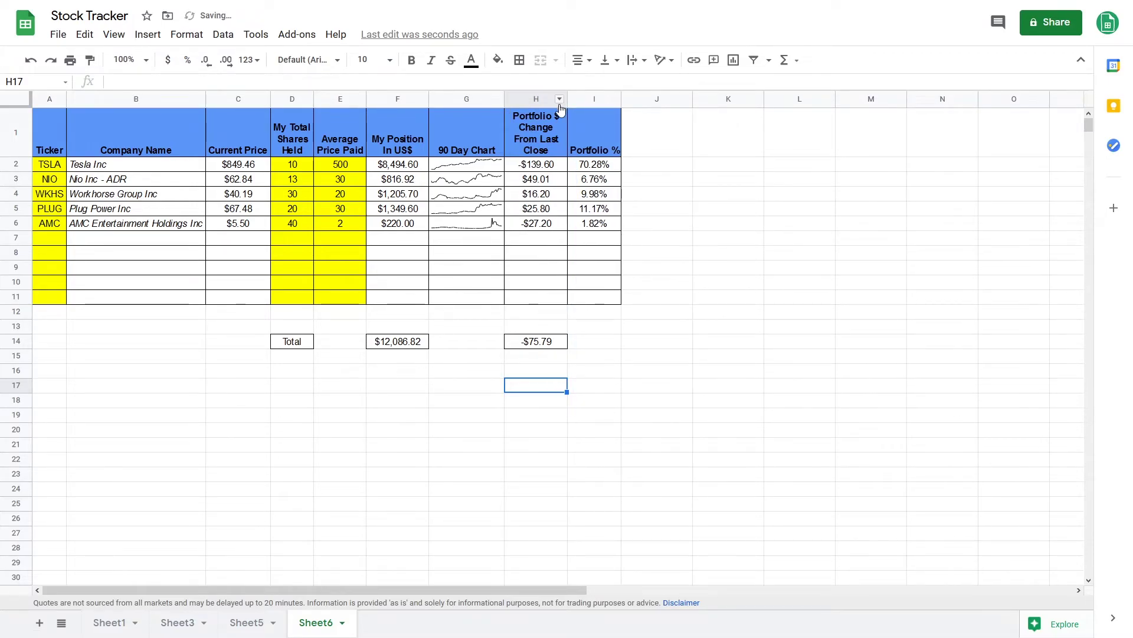
{"action": "key", "text": "ctrl+shift+Page_Up"}
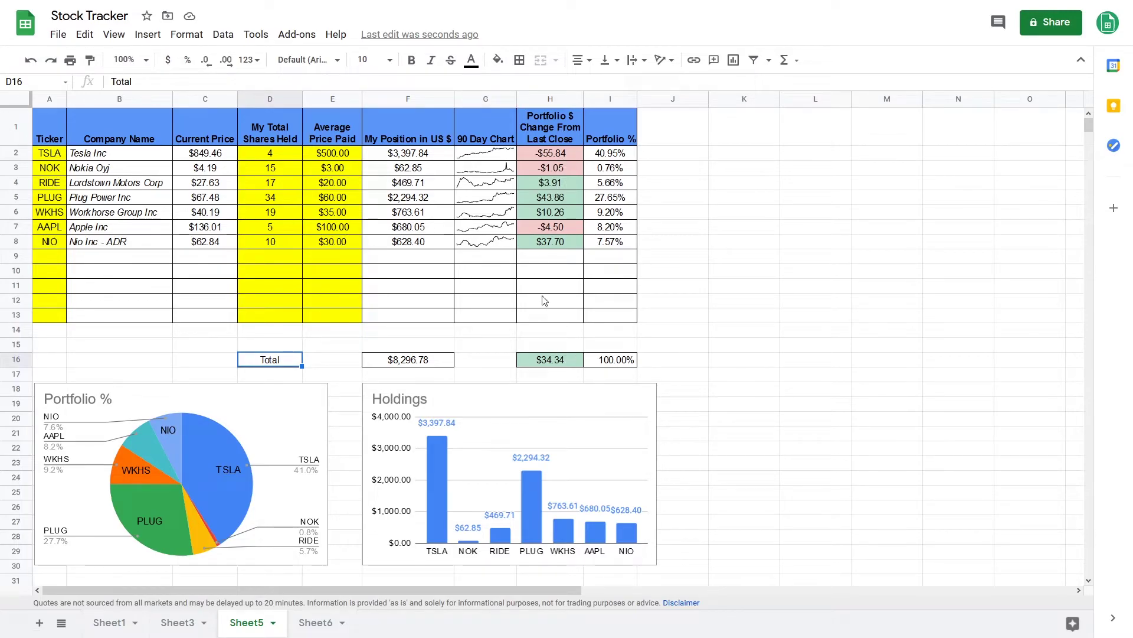
{"action": "left_click", "coordinate": [303, 623]}
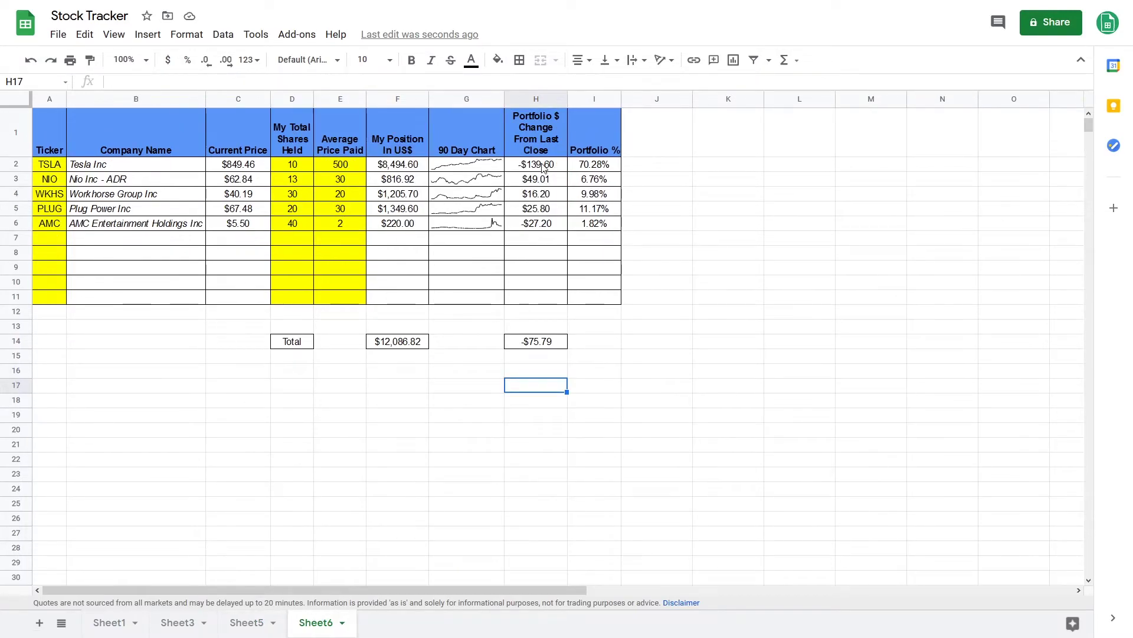
Add a conditional formatting rule colouring H2:H14 green when greater than 0
{"action": "left_click_drag", "start_coordinate": [543, 165], "coordinate": [544, 349]}
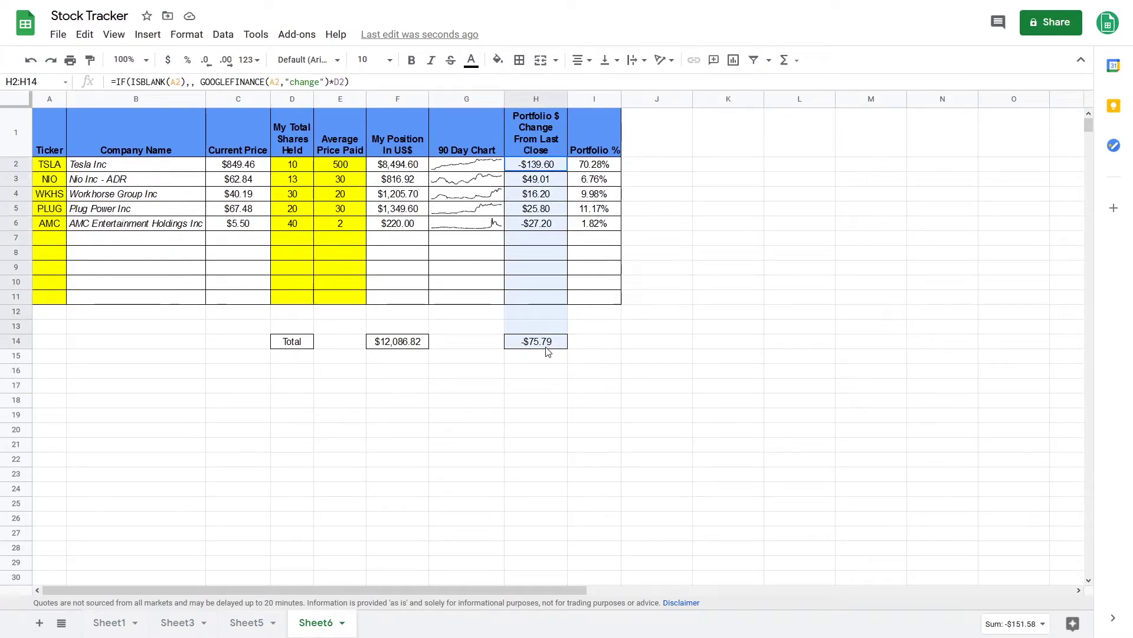
{"action": "left_click", "coordinate": [184, 35]}
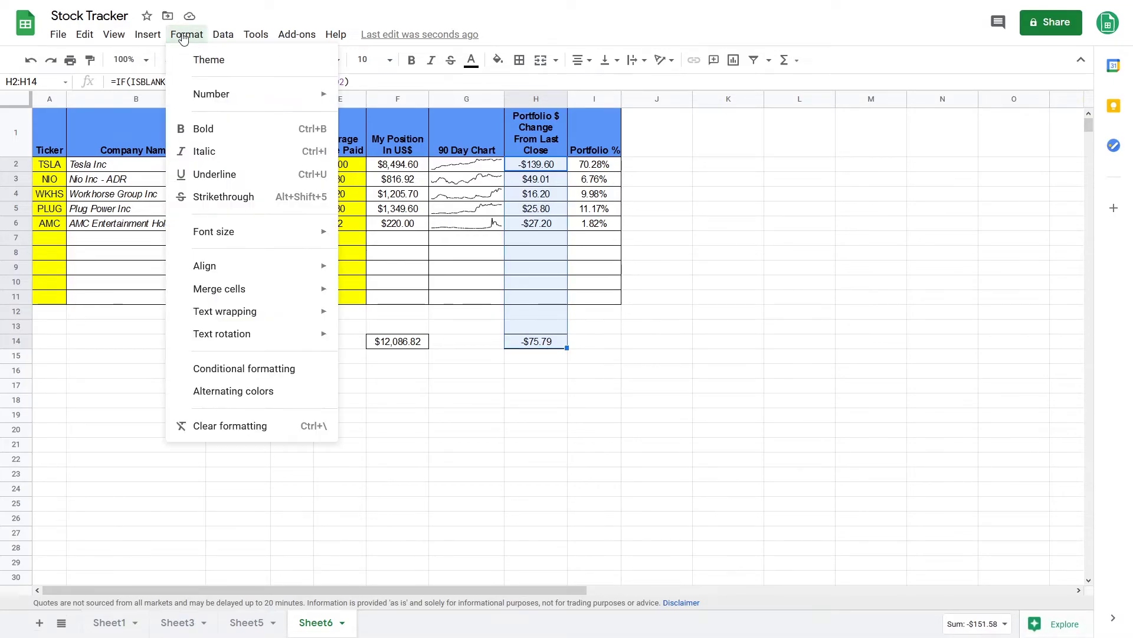
{"action": "left_click", "coordinate": [175, 370]}
{"action": "left_click", "coordinate": [962, 258]}
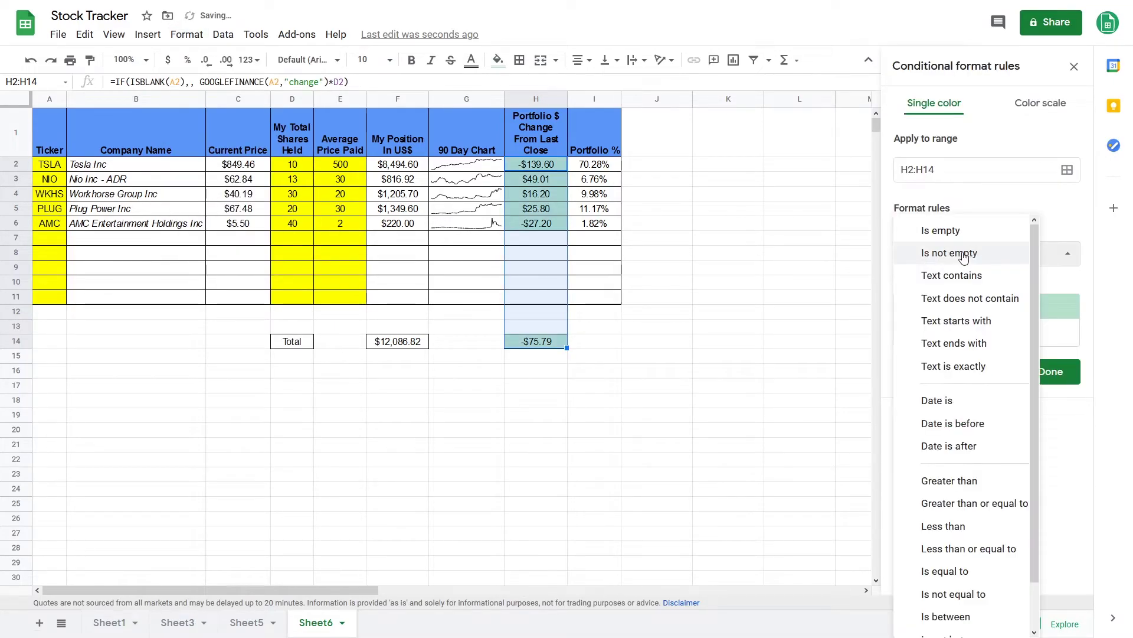
{"action": "left_click", "coordinate": [931, 482]}
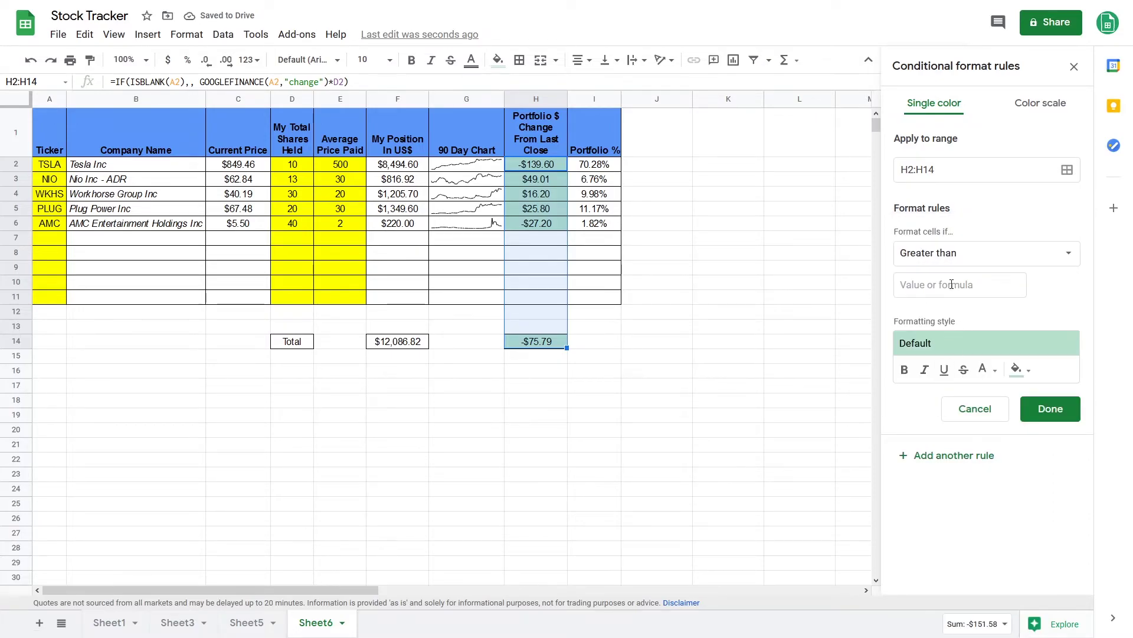
{"action": "left_click", "coordinate": [951, 284]}
{"action": "type", "text": "0"}
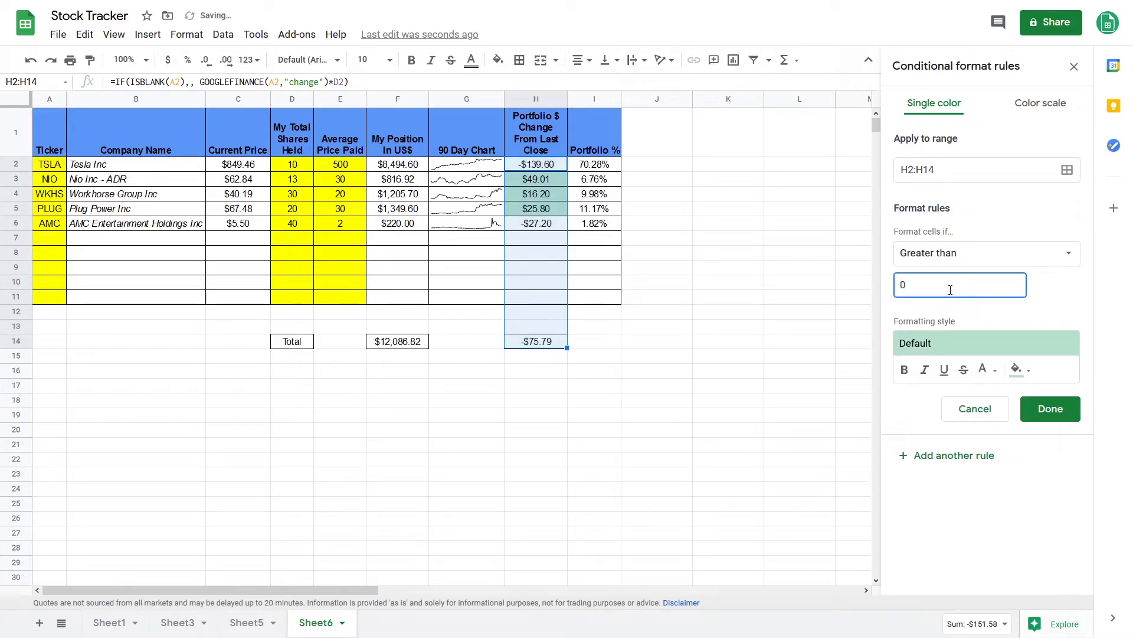
{"action": "left_click", "coordinate": [952, 455]}
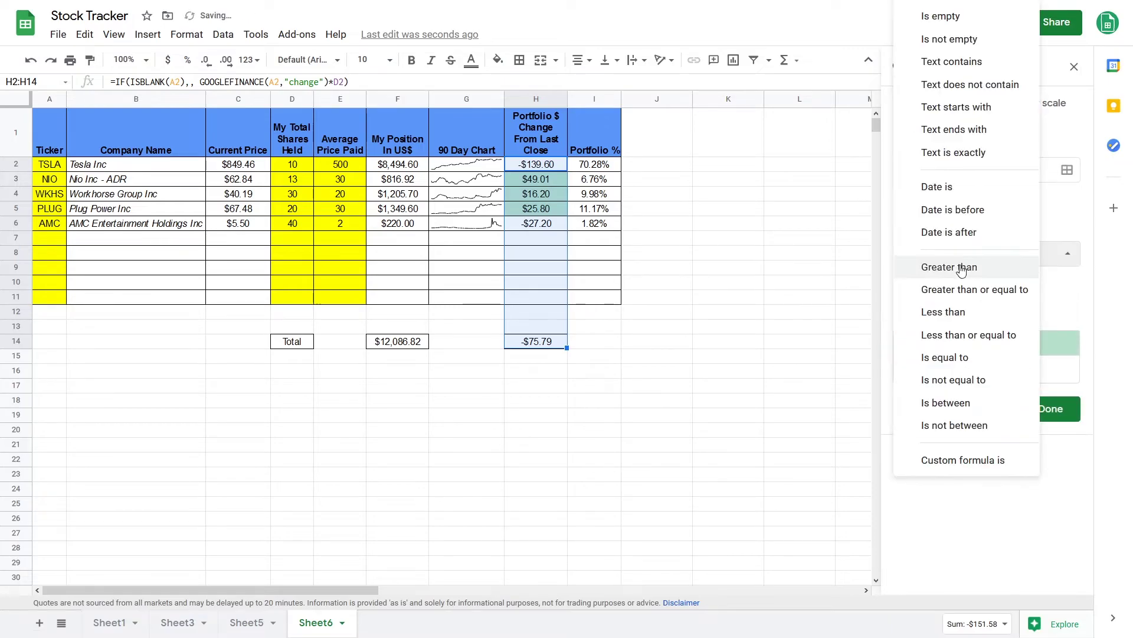
Add a second rule filling values less than 0 light pink
{"action": "left_click", "coordinate": [943, 312]}
{"action": "left_click", "coordinate": [921, 287]}
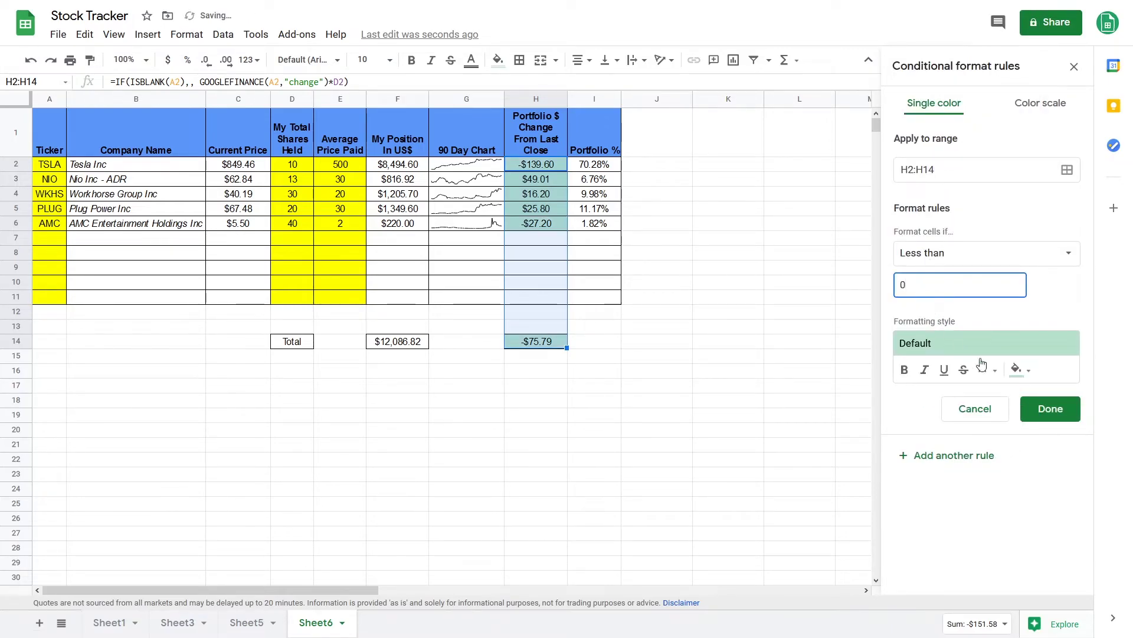
{"action": "left_click", "coordinate": [1016, 369]}
{"action": "left_click", "coordinate": [893, 453]}
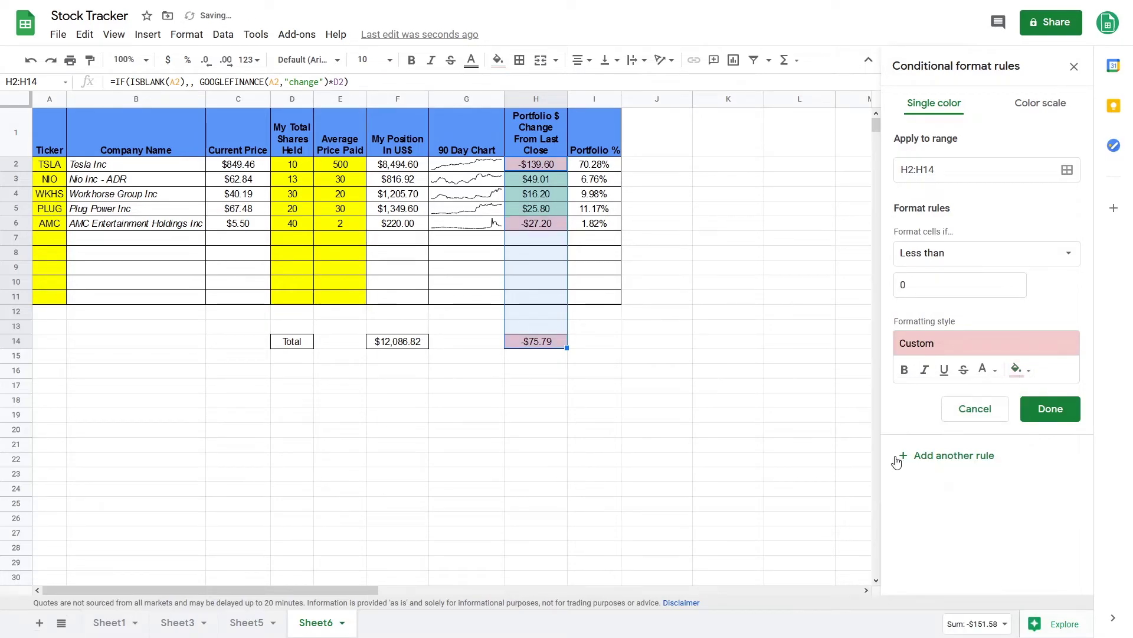
{"action": "left_click", "coordinate": [1046, 407]}
{"action": "left_click", "coordinate": [1074, 66]}
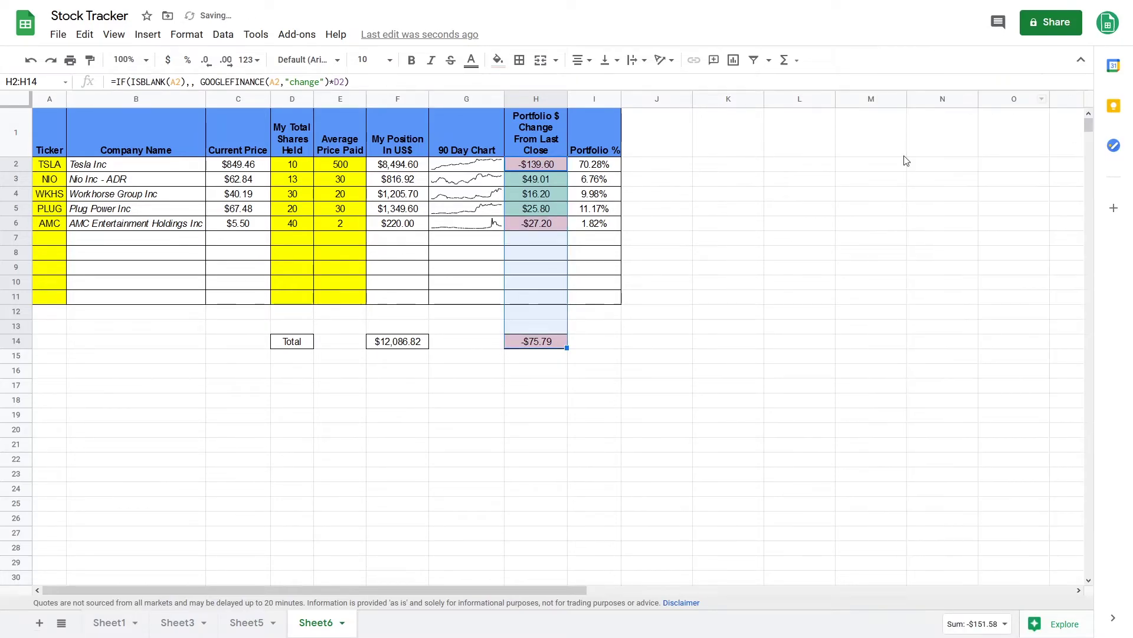
{"action": "left_click", "coordinate": [540, 388]}
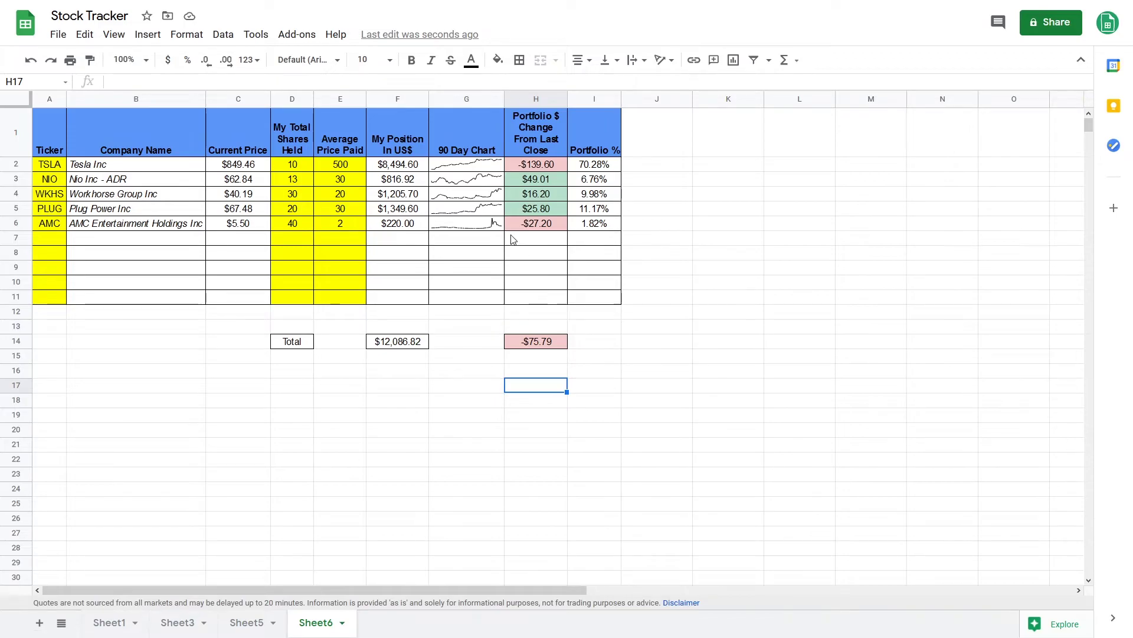
Enter =SUM(I2:I11) in I14 to total the Portfolio % column
{"action": "left_click", "coordinate": [531, 343]}
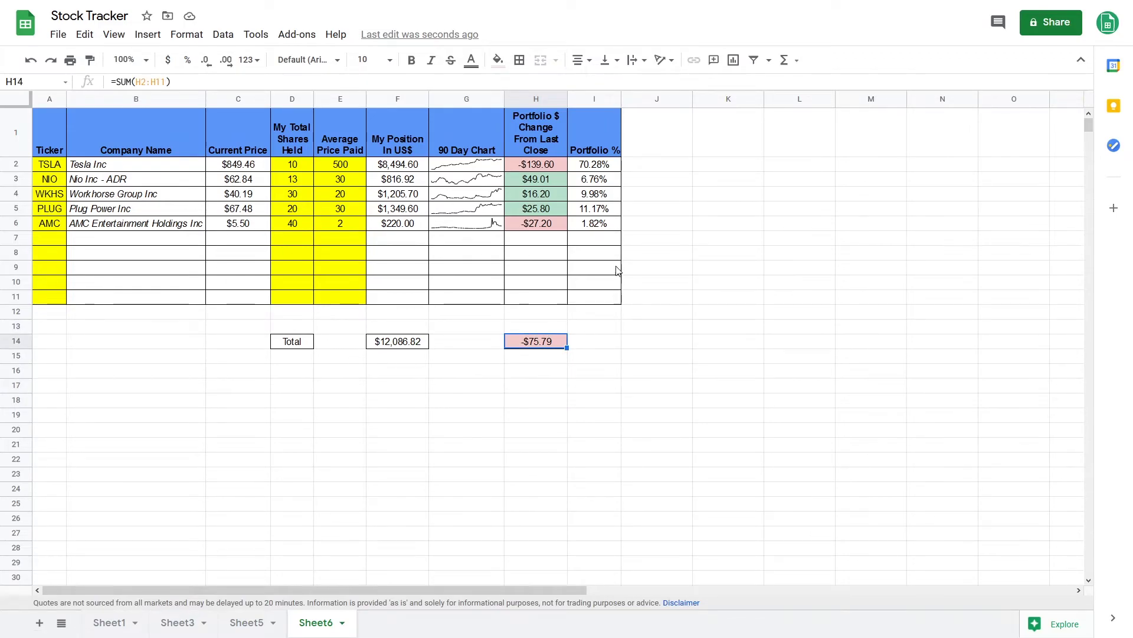
{"action": "left_click", "coordinate": [586, 348]}
{"action": "type", "text": "=sum"}
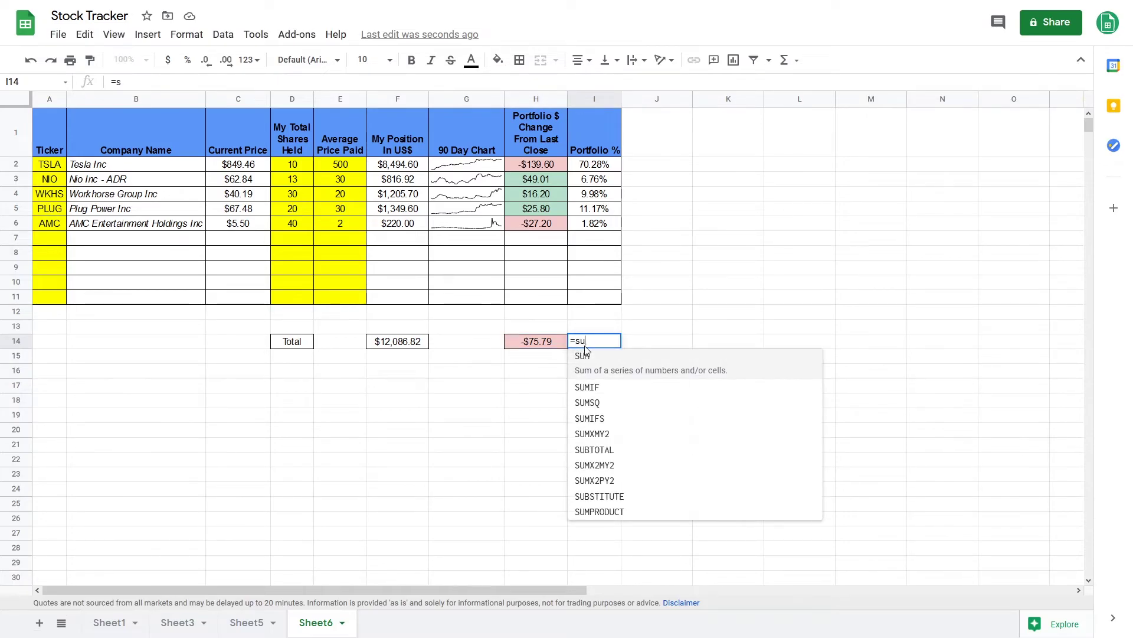
{"action": "left_click", "coordinate": [638, 359]}
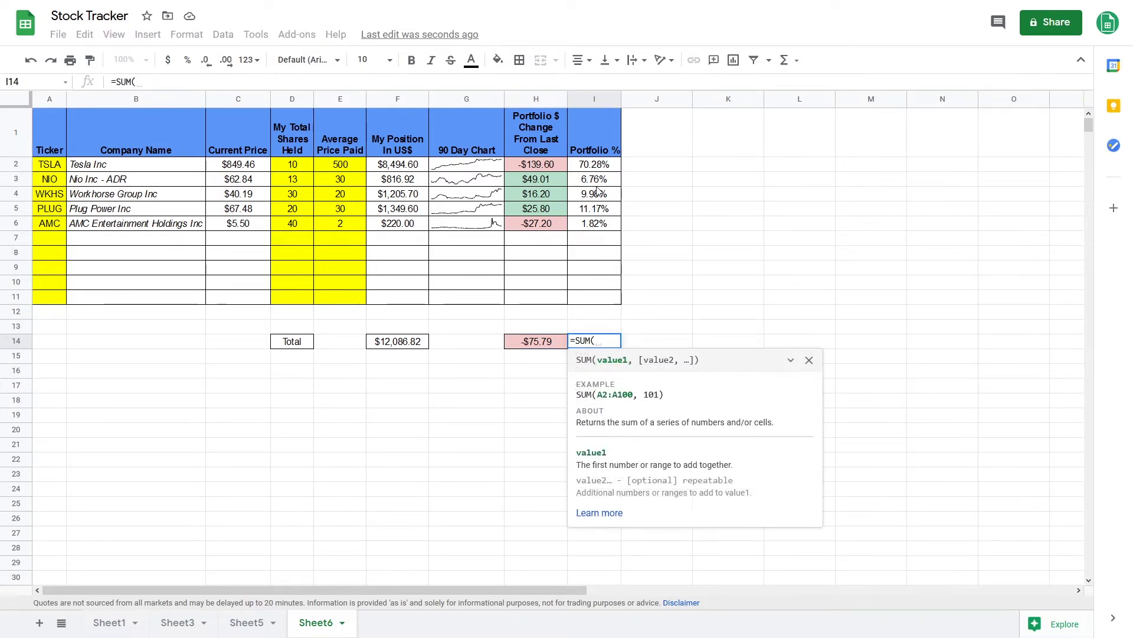
{"action": "left_click_drag", "start_coordinate": [602, 167], "coordinate": [597, 298]}
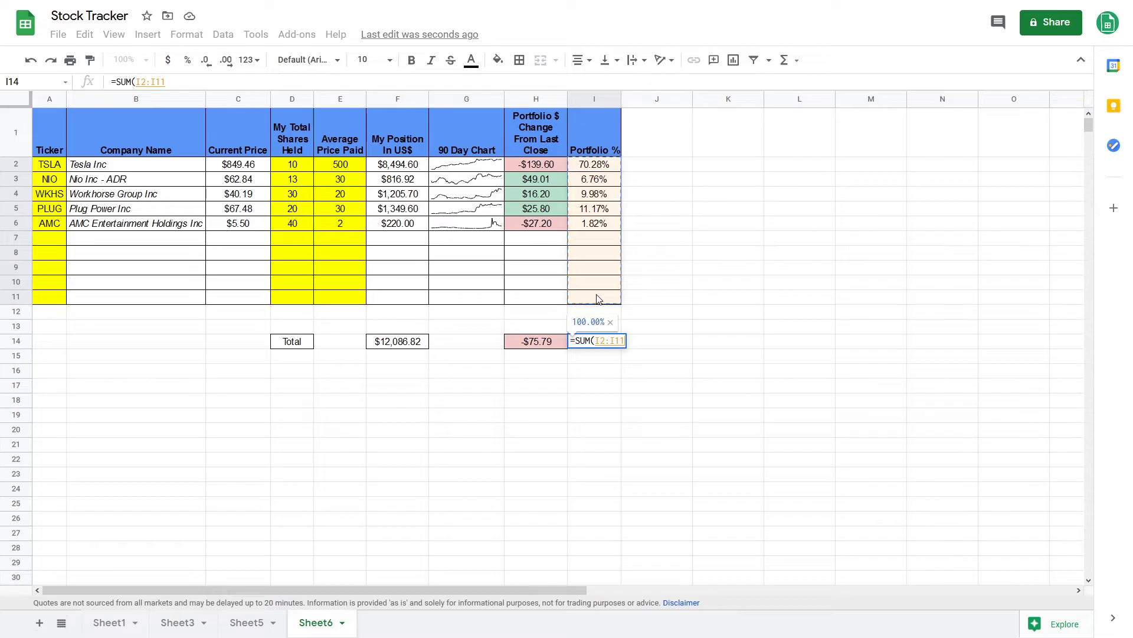
{"action": "key", "text": "Return"}
Put a border around the 100.00% total in I14
{"action": "key", "text": "Up"}
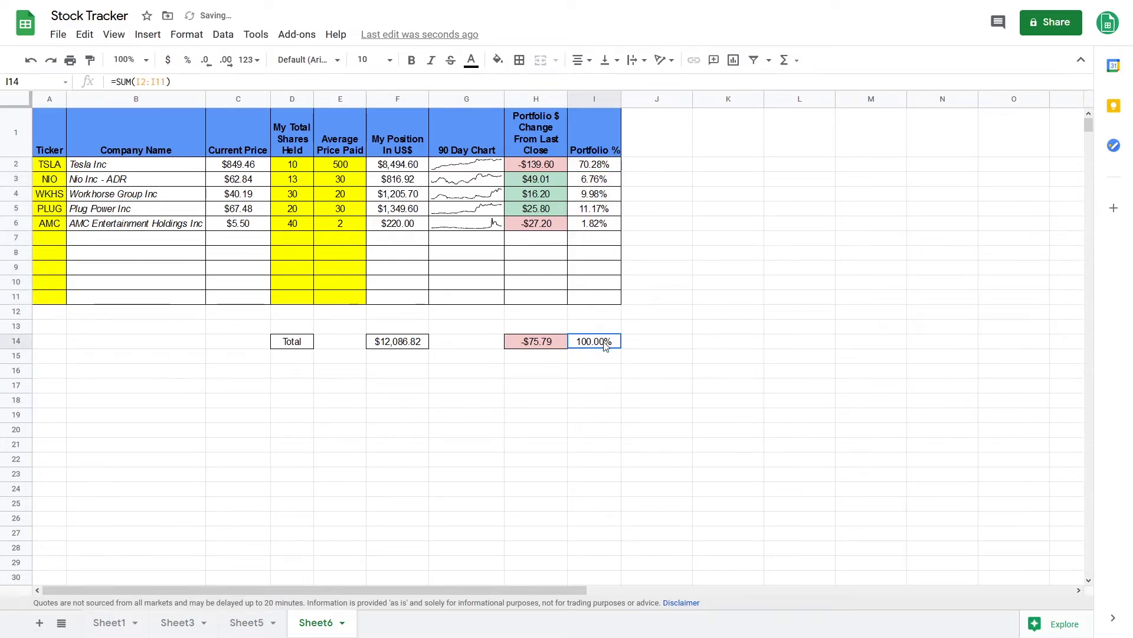
{"action": "left_click", "coordinate": [519, 60]}
{"action": "left_click", "coordinate": [561, 400]}
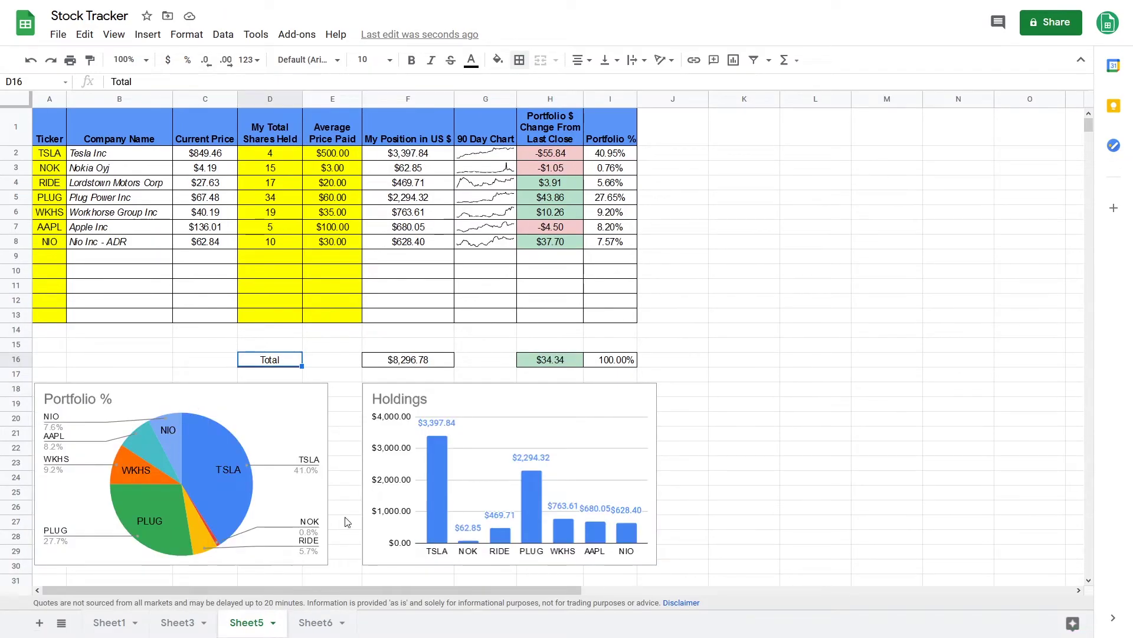
{"action": "left_click", "coordinate": [315, 622]}
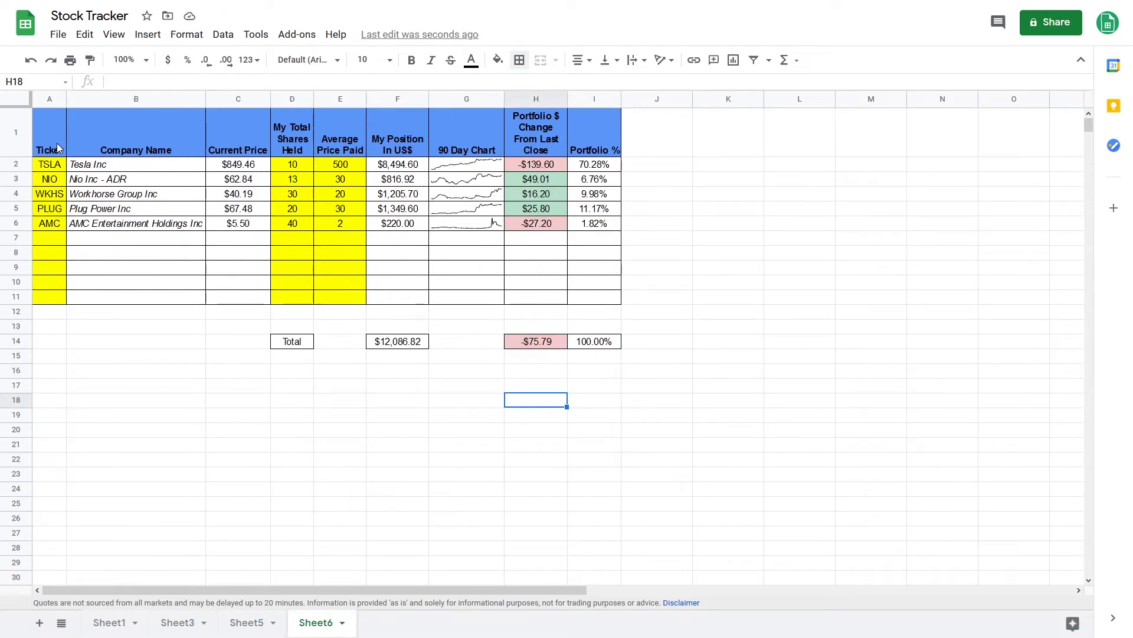
Insert a pie chart from the stock table A1:I11
{"action": "left_click_drag", "start_coordinate": [56, 147], "coordinate": [600, 298]}
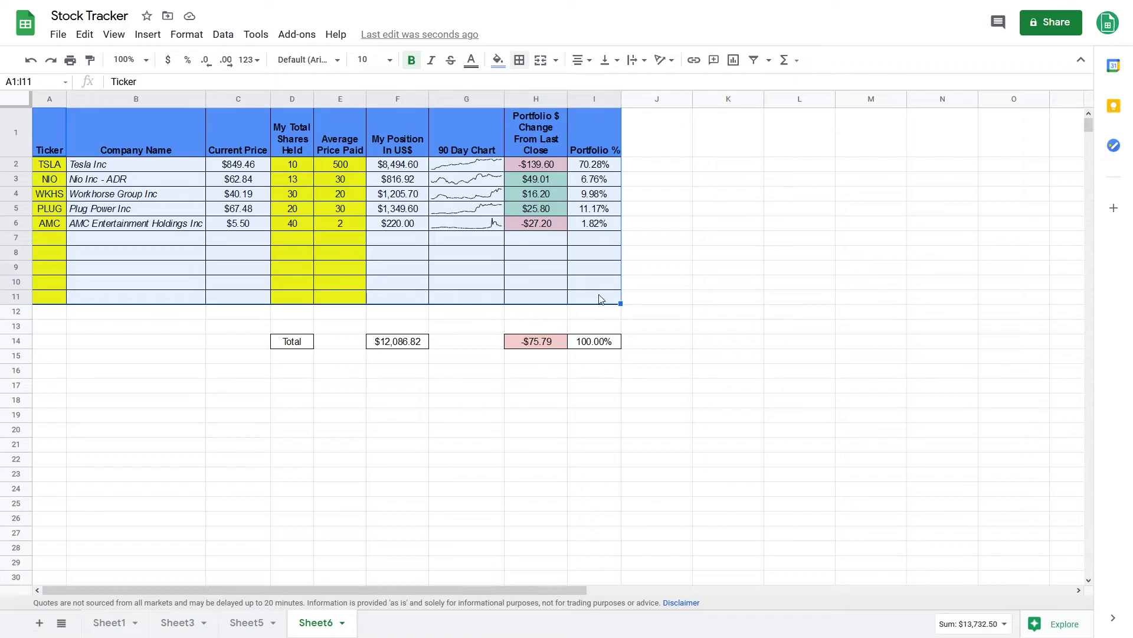
{"action": "left_click", "coordinate": [733, 61]}
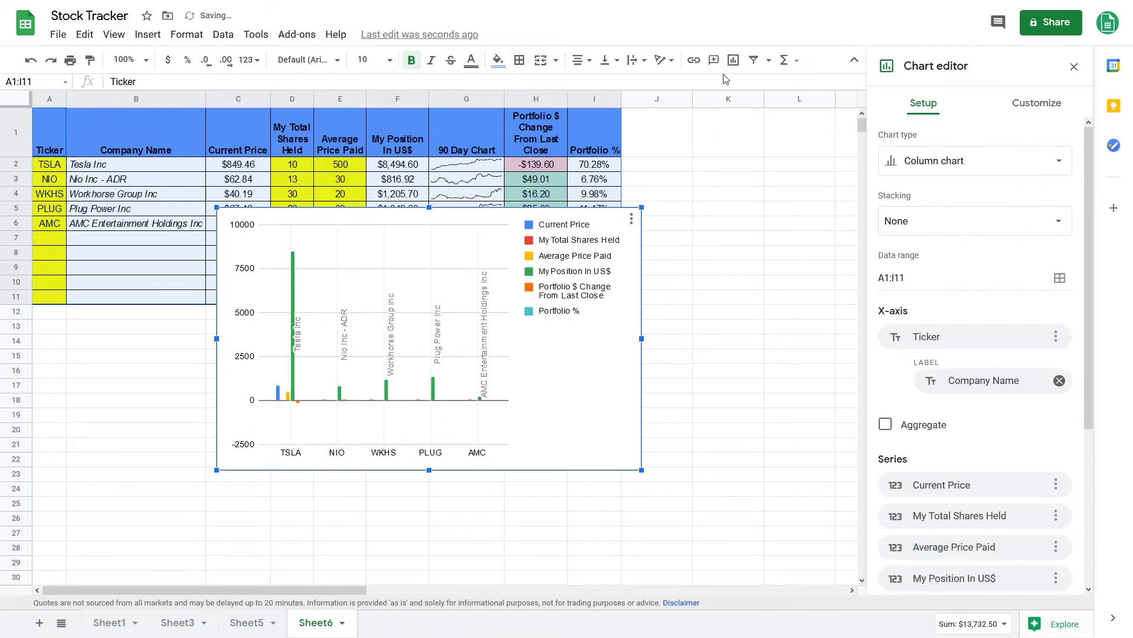
{"action": "left_click", "coordinate": [917, 161]}
{"action": "scroll", "coordinate": [911, 374], "scroll_direction": "down", "scroll_amount": 2}
{"action": "scroll", "coordinate": [911, 374], "scroll_direction": "down", "scroll_amount": 3}
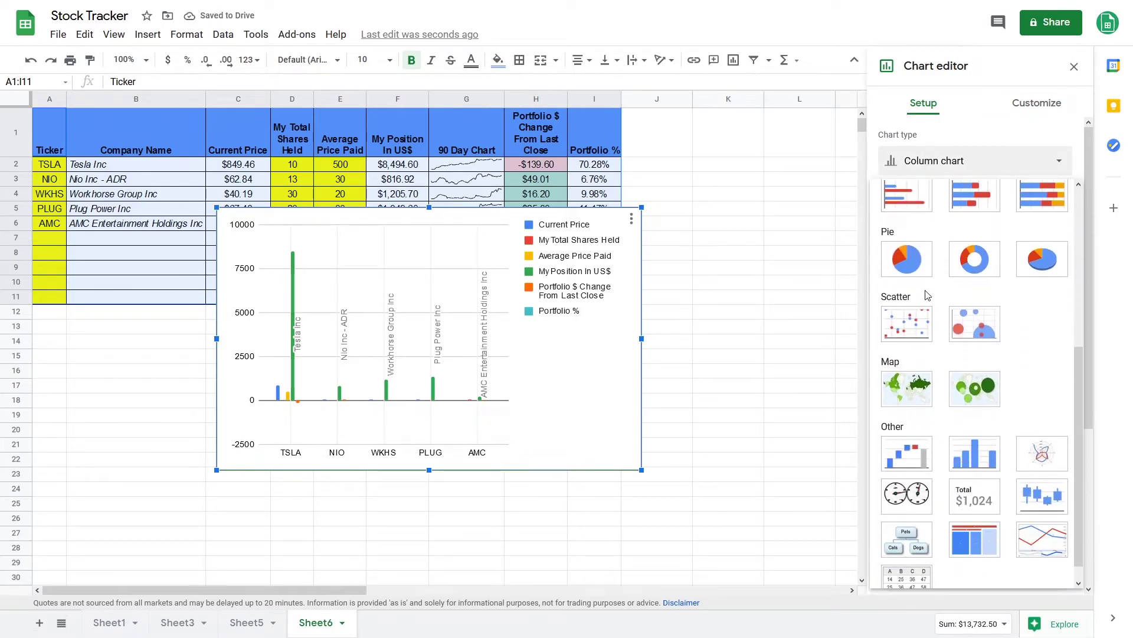
{"action": "left_click", "coordinate": [917, 273]}
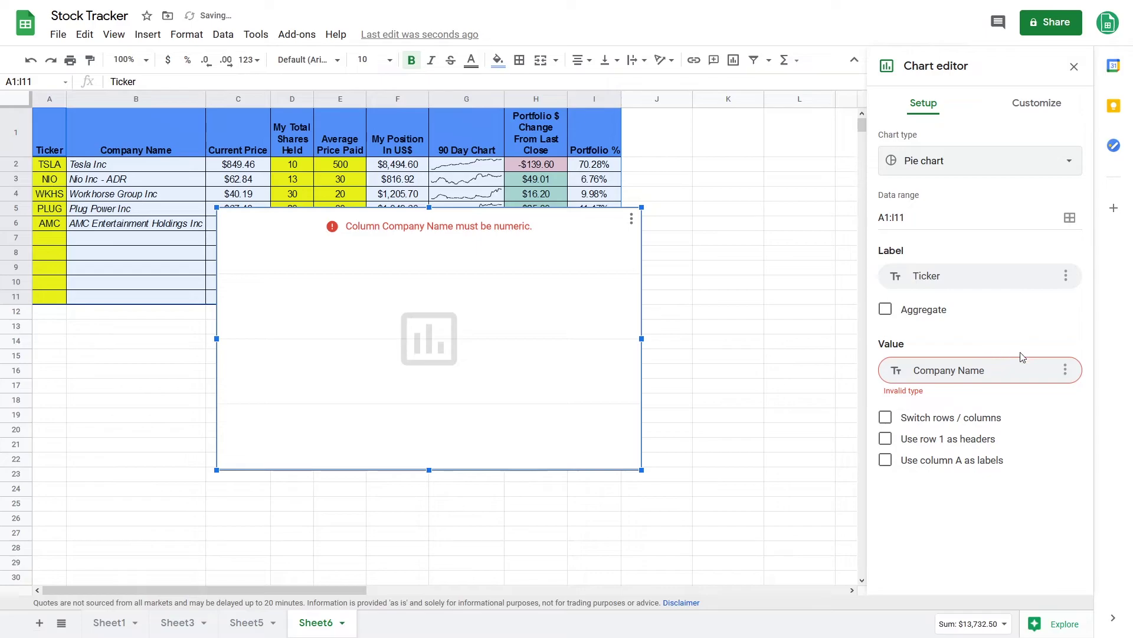
Remove the other value series so the pie uses Portfolio % by ticker
{"action": "left_click", "coordinate": [1066, 370]}
{"action": "left_click", "coordinate": [1087, 402]}
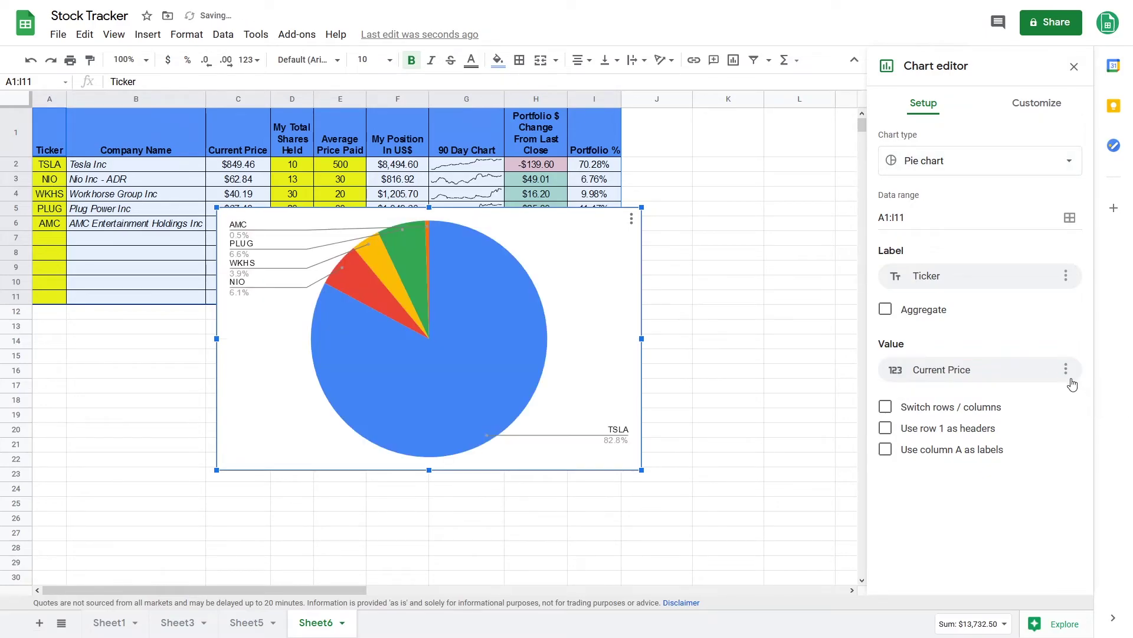
{"action": "left_click", "coordinate": [1066, 370]}
{"action": "left_click", "coordinate": [1088, 400]}
{"action": "left_click", "coordinate": [1065, 370]}
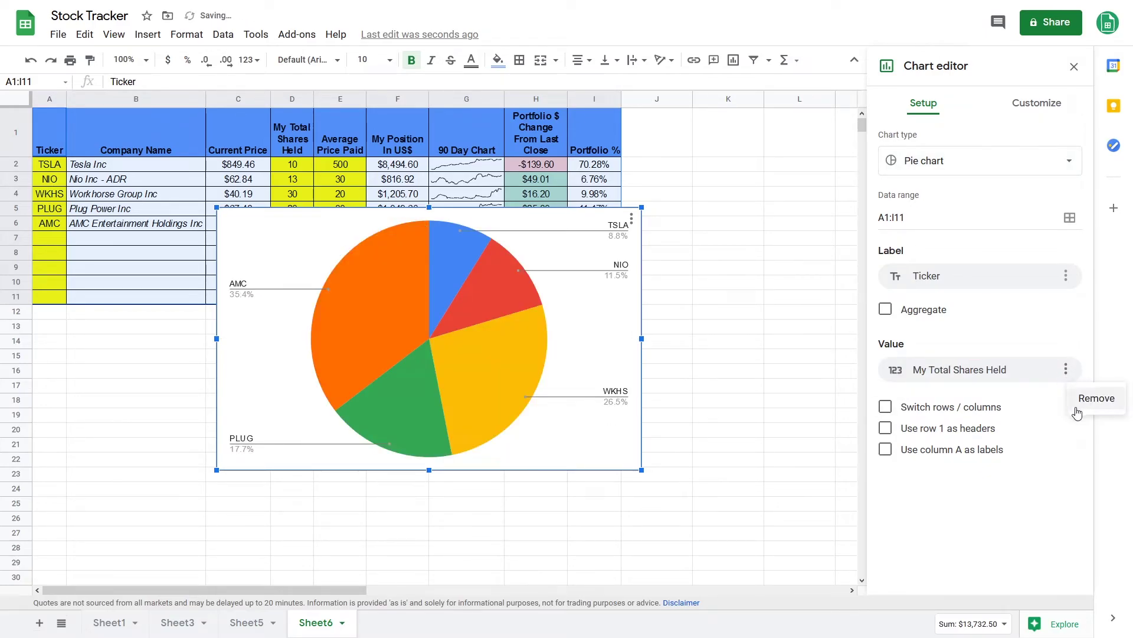
{"action": "left_click", "coordinate": [1087, 400]}
{"action": "left_click", "coordinate": [1065, 370]}
{"action": "left_click", "coordinate": [1088, 400]}
{"action": "left_click", "coordinate": [1066, 370]}
{"action": "left_click", "coordinate": [1080, 399]}
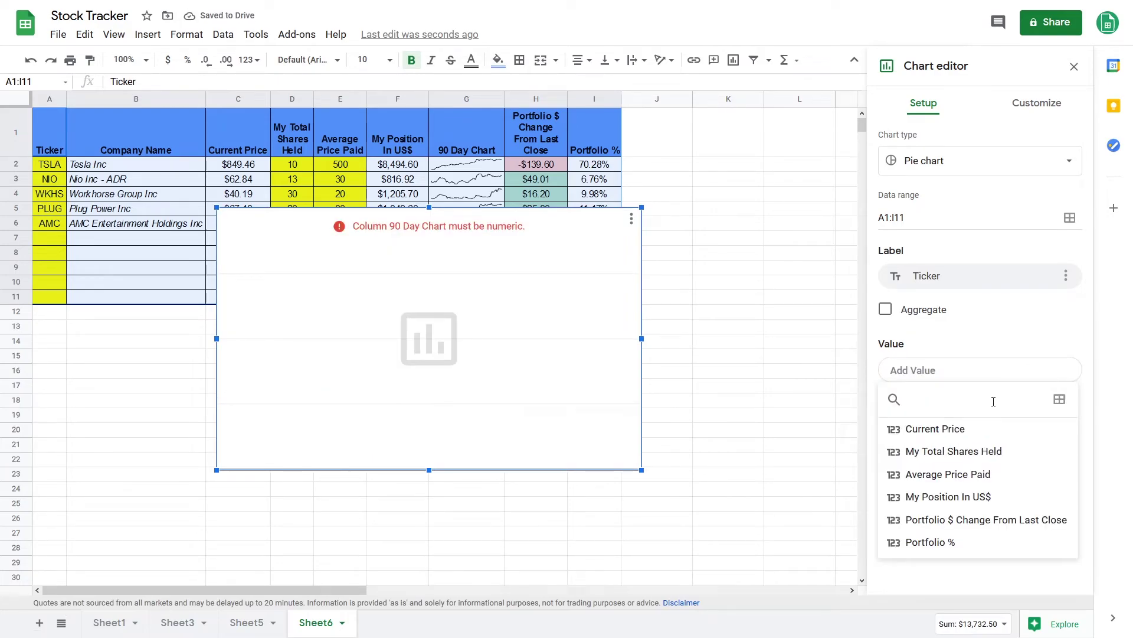
{"action": "left_click", "coordinate": [973, 543]}
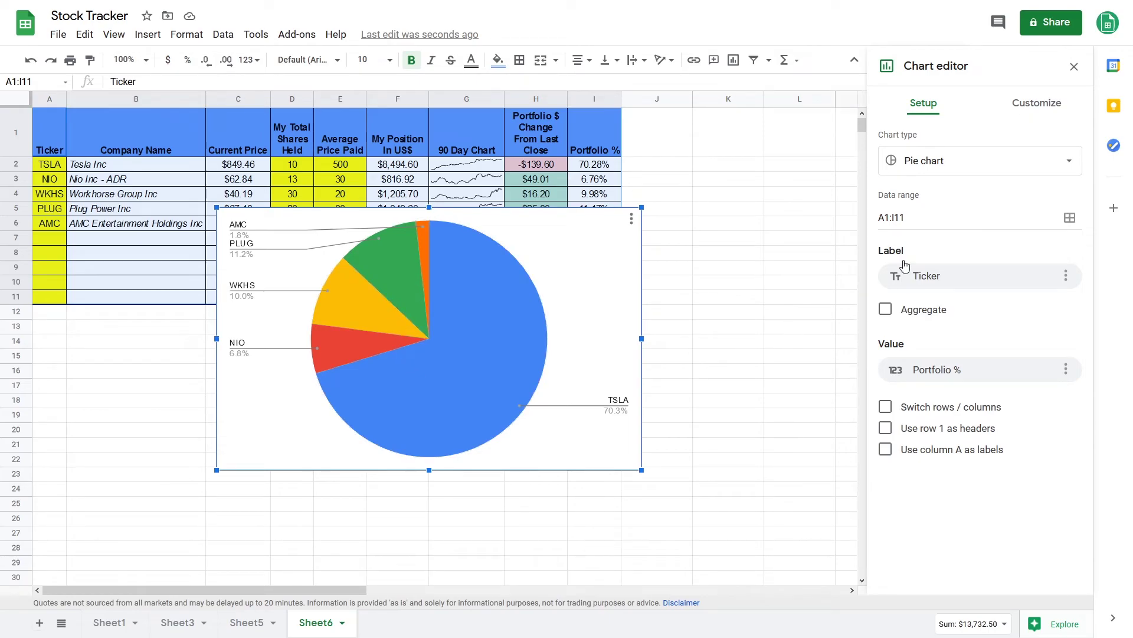
{"action": "left_click", "coordinate": [1031, 106]}
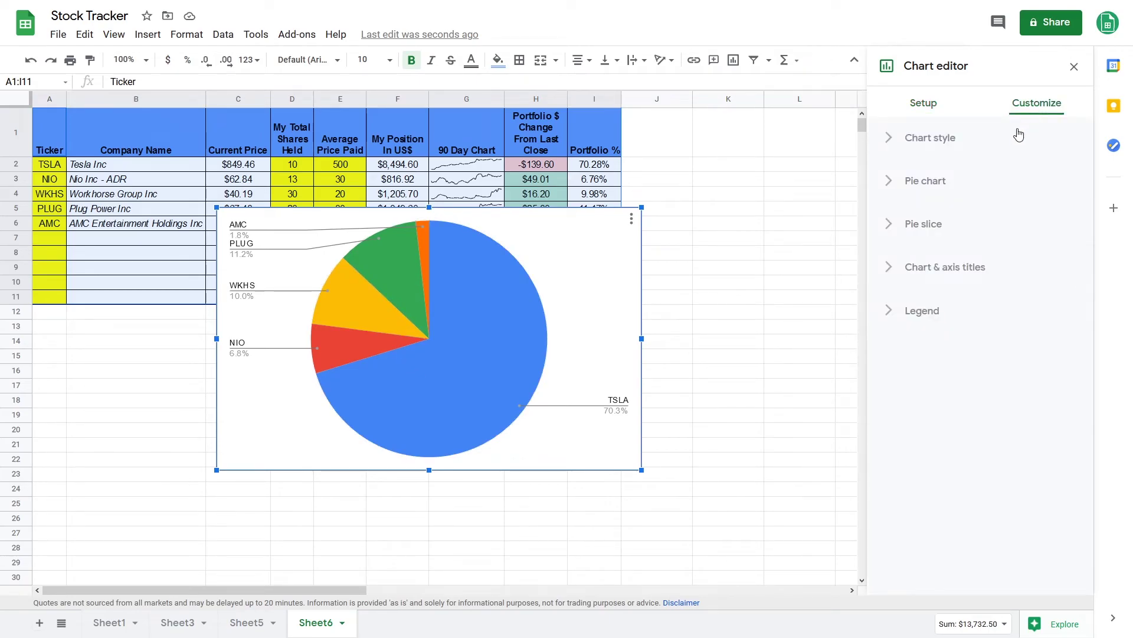
Show ticker names as the pie slice labels
{"action": "left_click", "coordinate": [887, 183]}
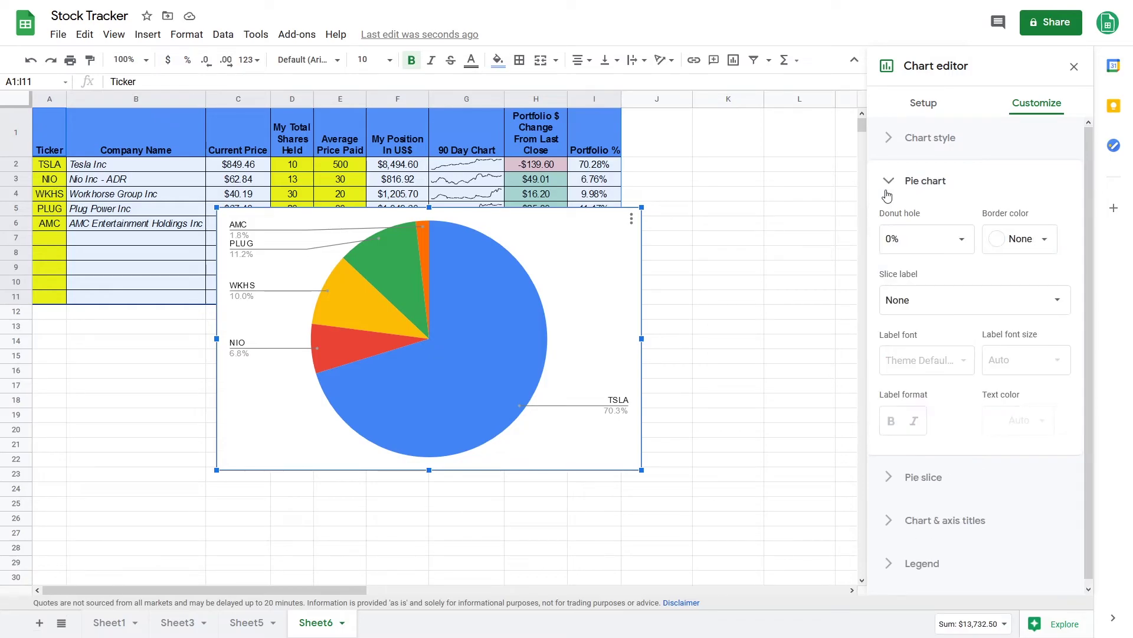
{"action": "left_click", "coordinate": [924, 307]}
{"action": "left_click", "coordinate": [920, 319]}
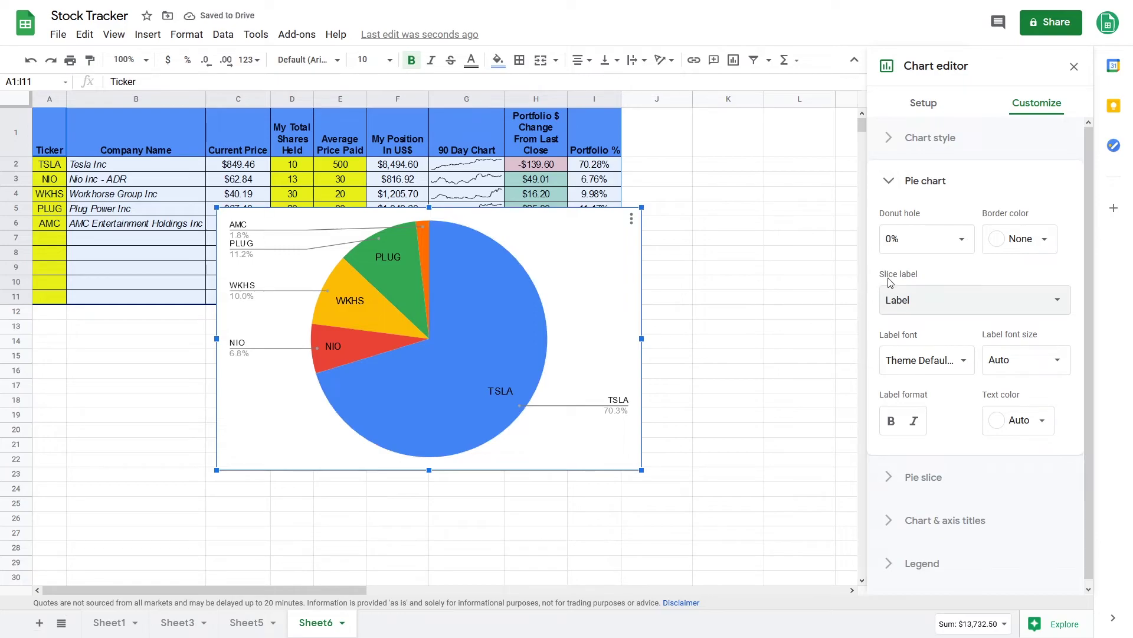
{"action": "left_click", "coordinate": [889, 180]}
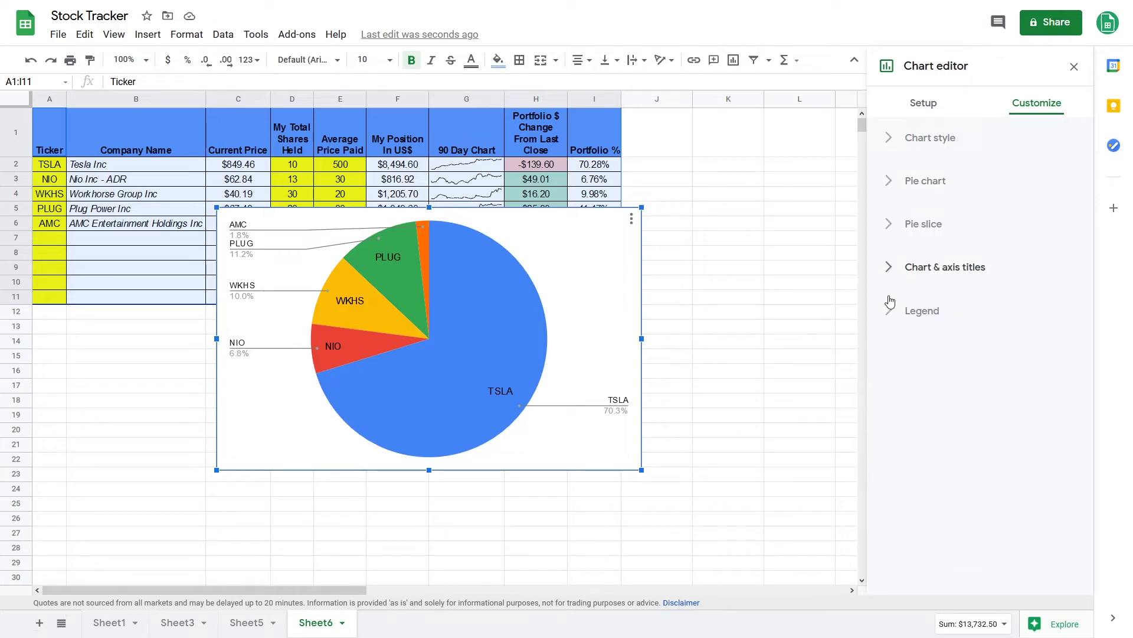
Title the pie chart 'Portfolio %' and move it below the Total row
{"action": "left_click", "coordinate": [888, 268]}
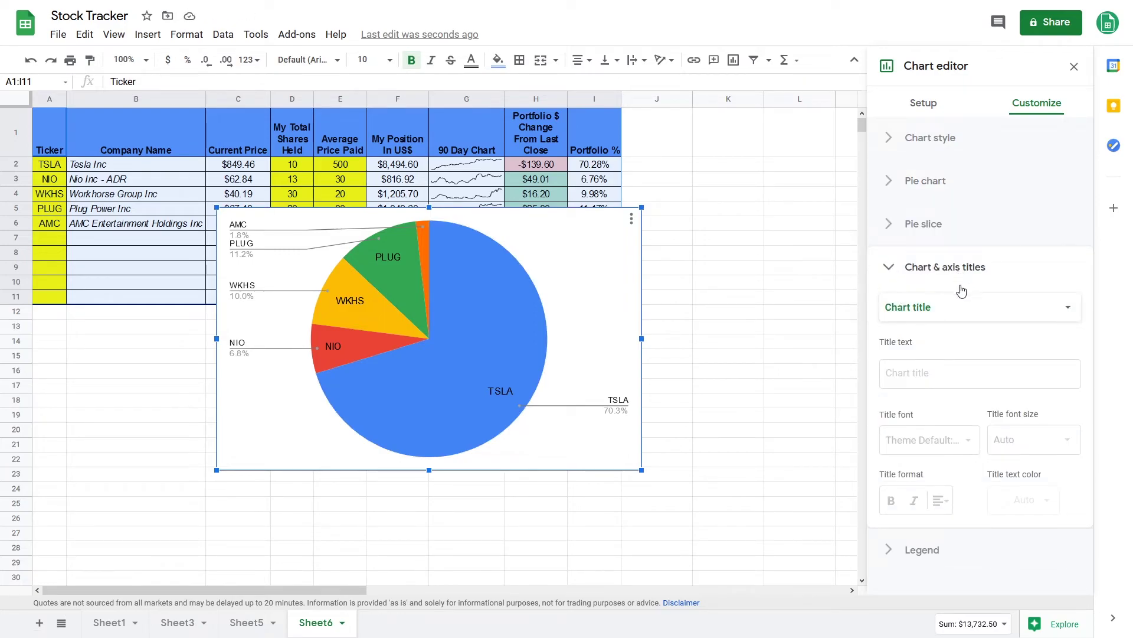
{"action": "left_click", "coordinate": [922, 373]}
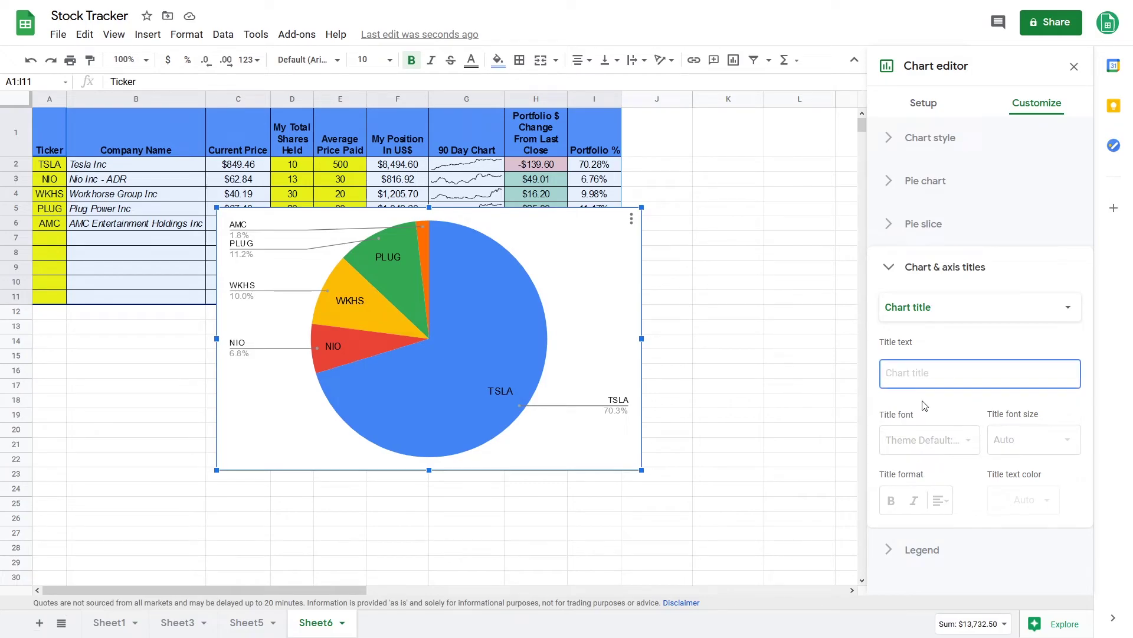
{"action": "type", "text": "Portfolio"}
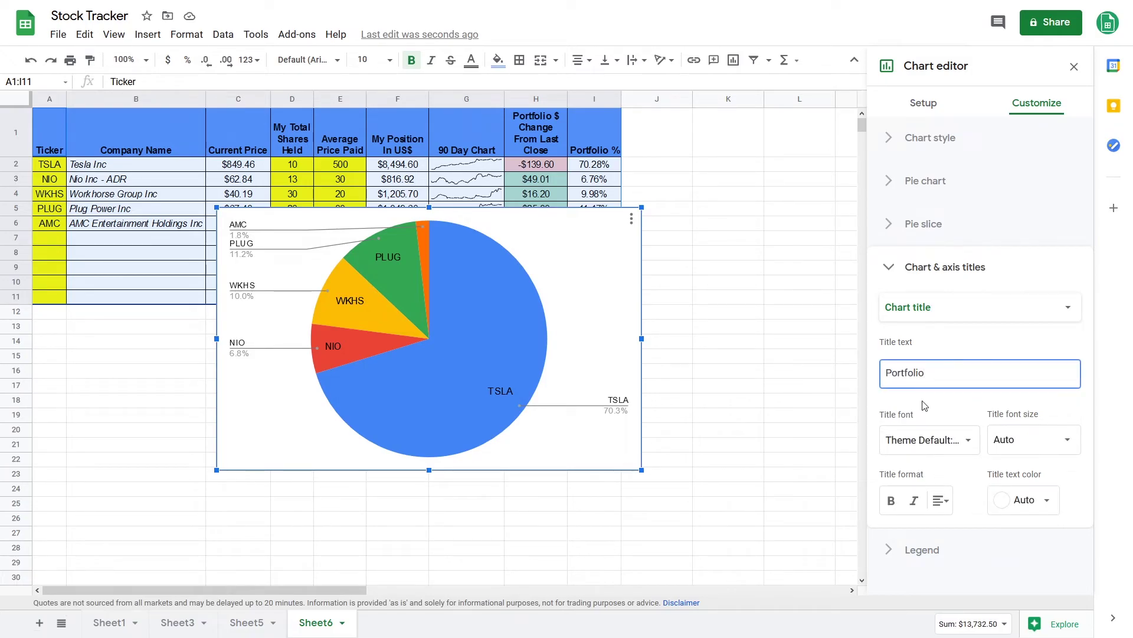
{"action": "type", "text": " %"}
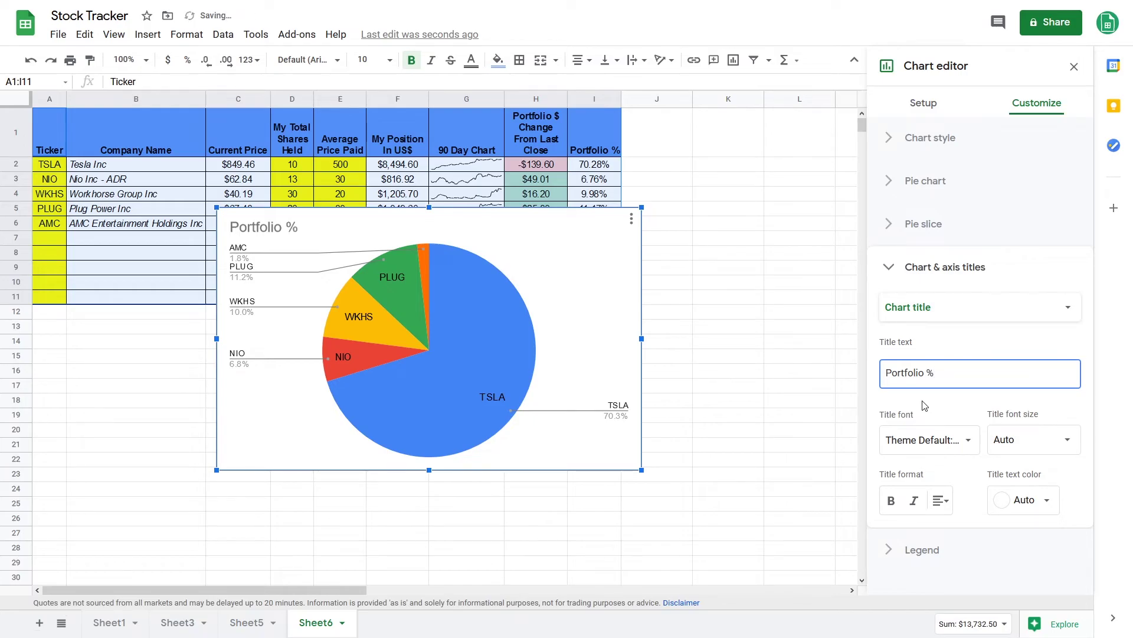
{"action": "left_click_drag", "start_coordinate": [589, 281], "coordinate": [399, 425]}
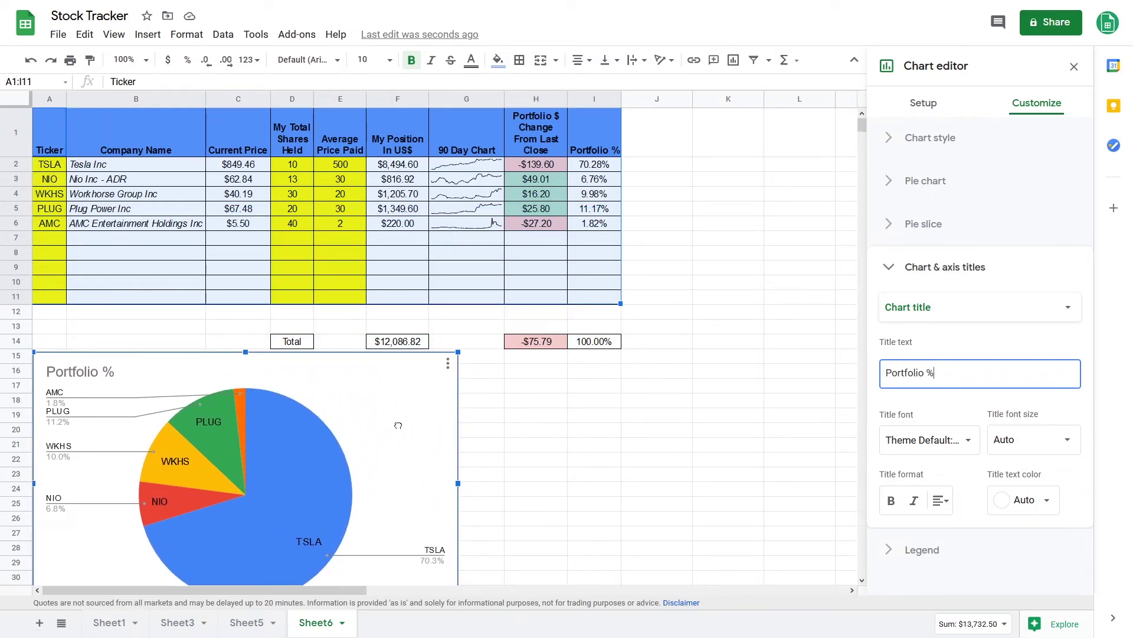
{"action": "left_click", "coordinate": [467, 547]}
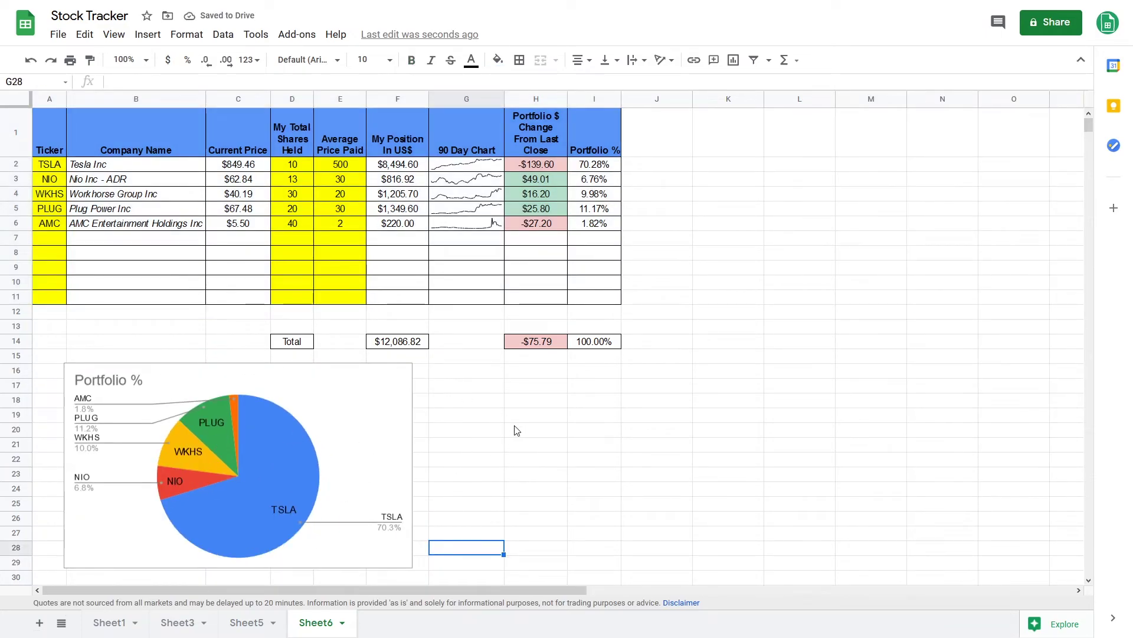
{"action": "left_click_drag", "start_coordinate": [50, 136], "coordinate": [599, 302]}
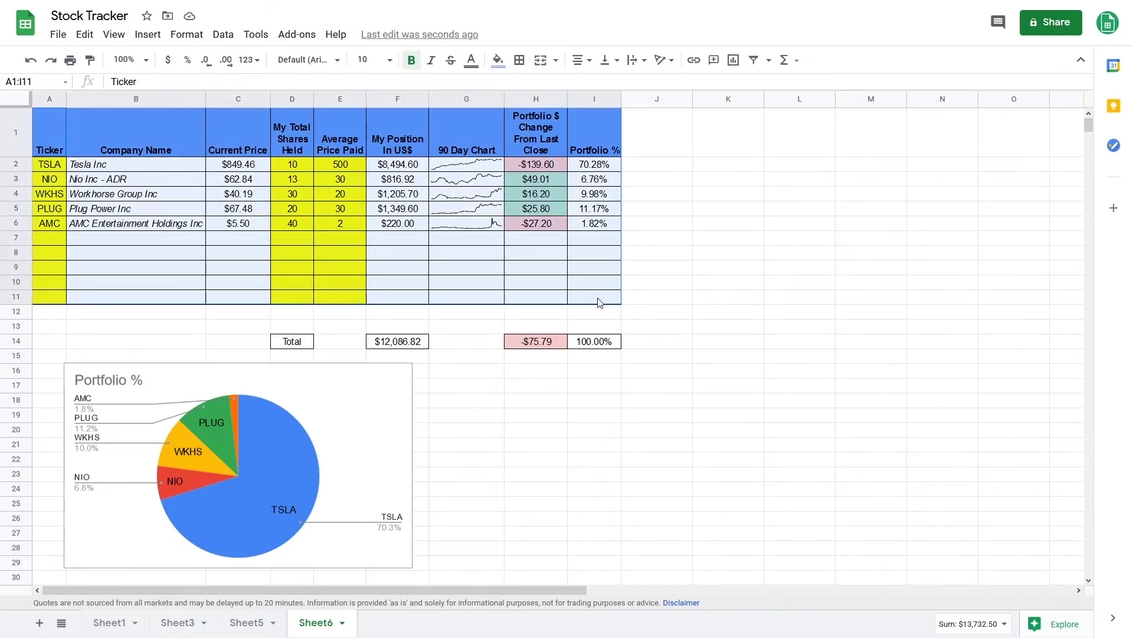
Insert a column chart and clear all its default series and x-axis columns
{"action": "left_click", "coordinate": [733, 60]}
{"action": "left_click", "coordinate": [879, 165]}
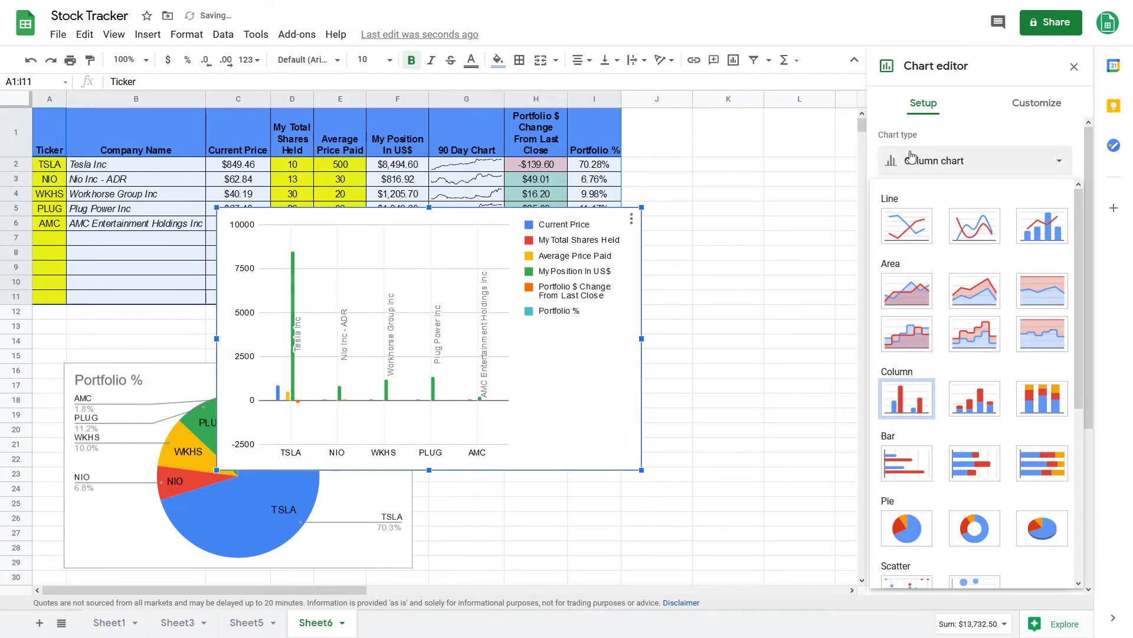
{"action": "left_click", "coordinate": [903, 399]}
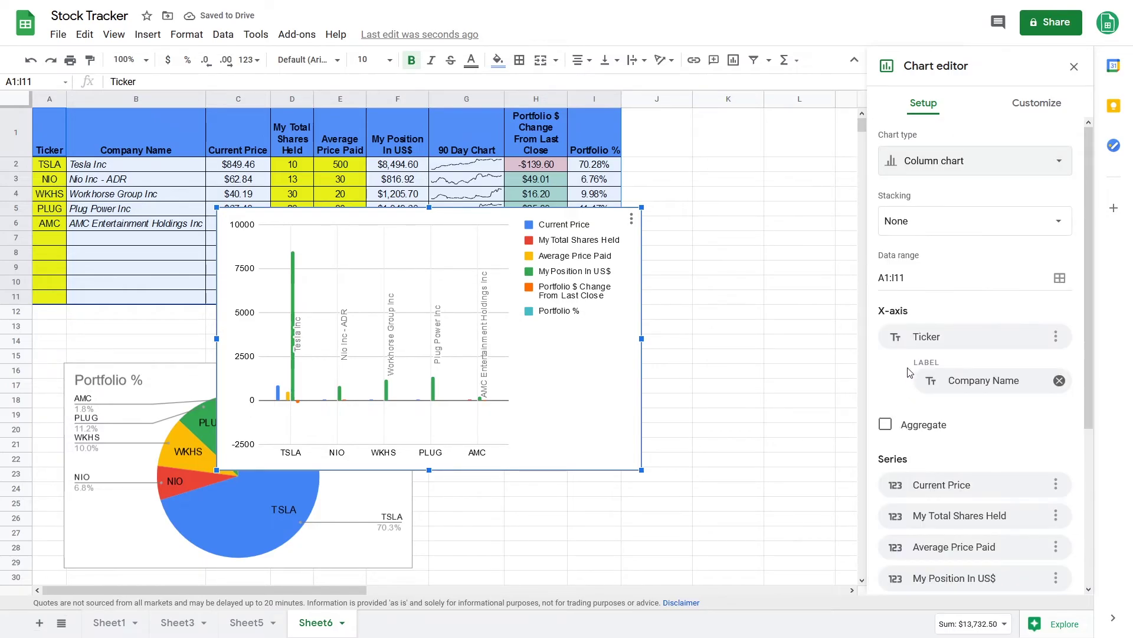
{"action": "scroll", "coordinate": [982, 412], "scroll_direction": "down", "scroll_amount": 3}
{"action": "left_click", "coordinate": [1056, 283]}
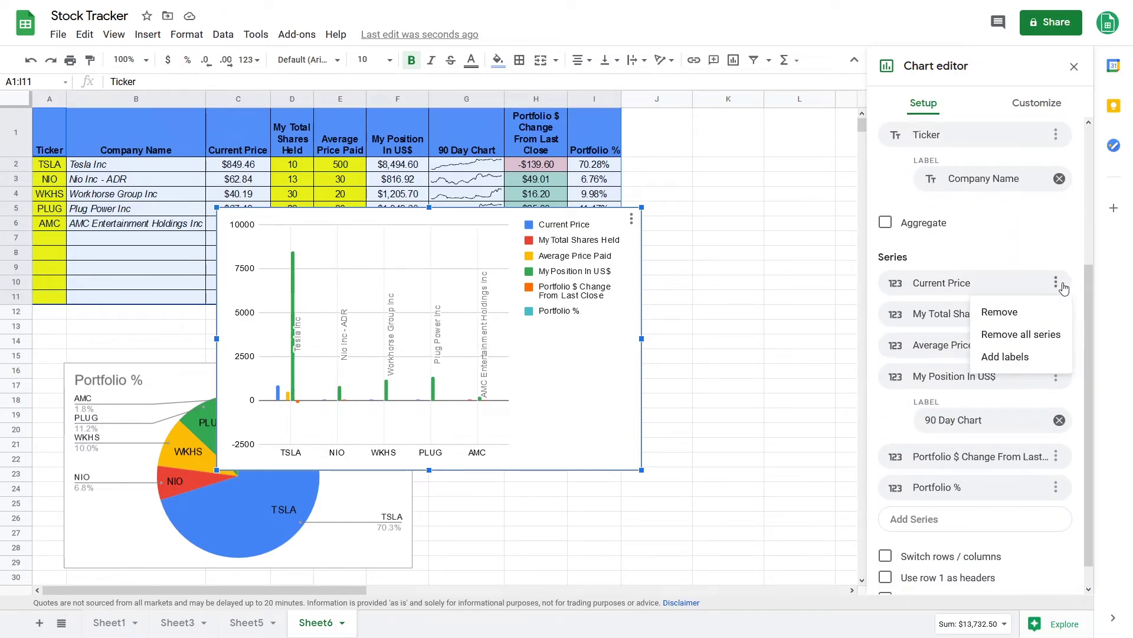
{"action": "left_click", "coordinate": [1048, 335]}
{"action": "left_click", "coordinate": [1066, 337]}
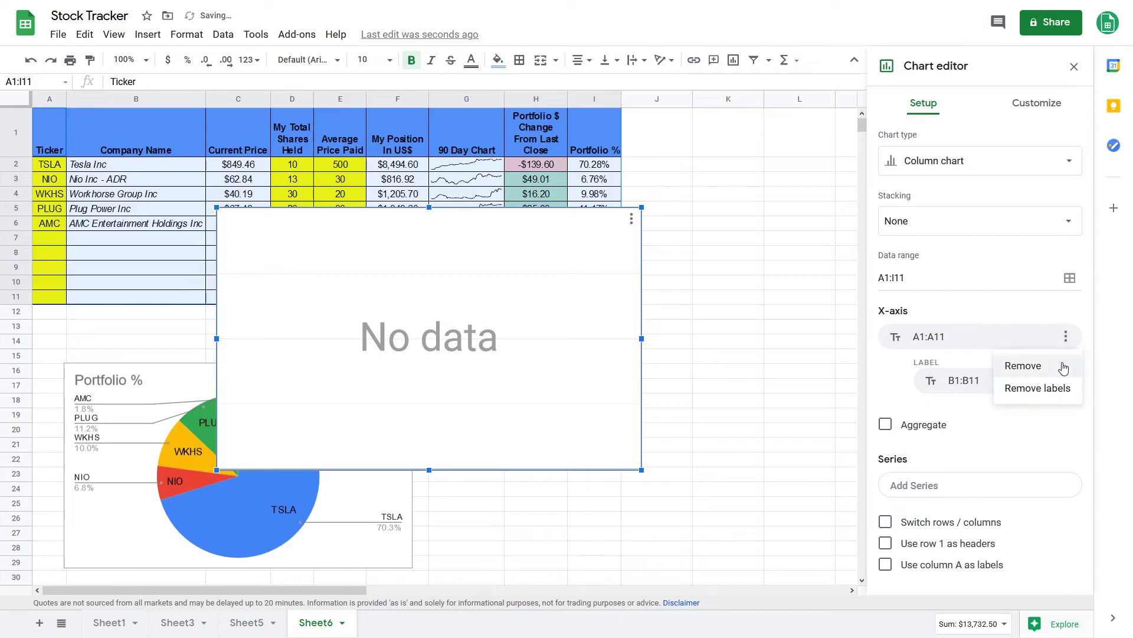
{"action": "left_click", "coordinate": [1052, 367]}
{"action": "left_click", "coordinate": [1066, 337]}
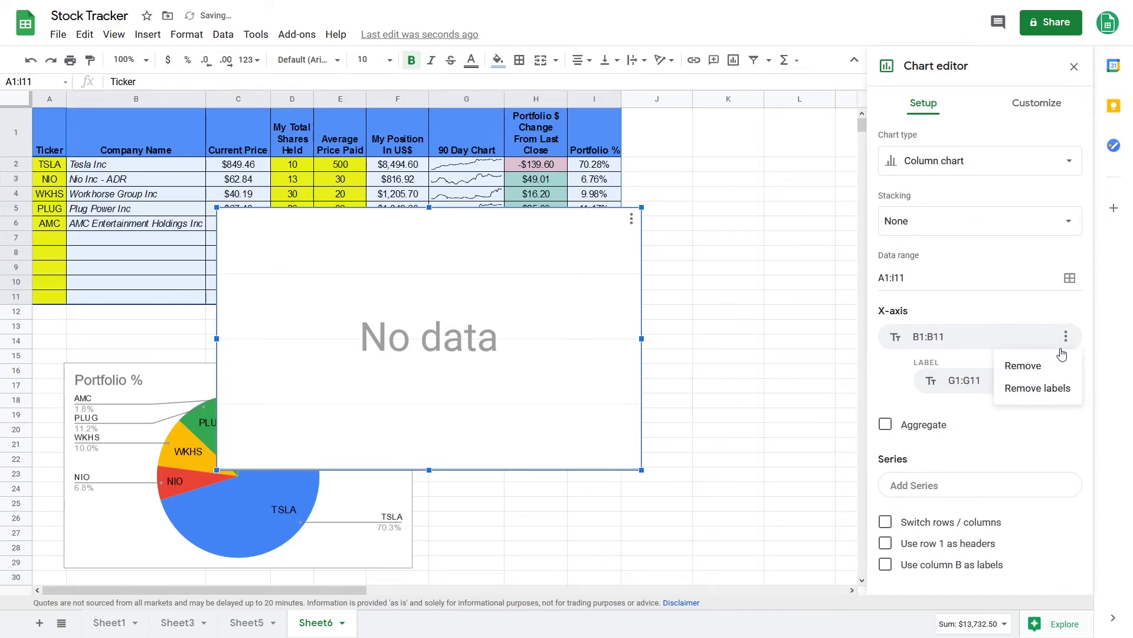
{"action": "left_click", "coordinate": [1028, 361]}
{"action": "left_click", "coordinate": [1065, 336]}
{"action": "left_click", "coordinate": [1039, 362]}
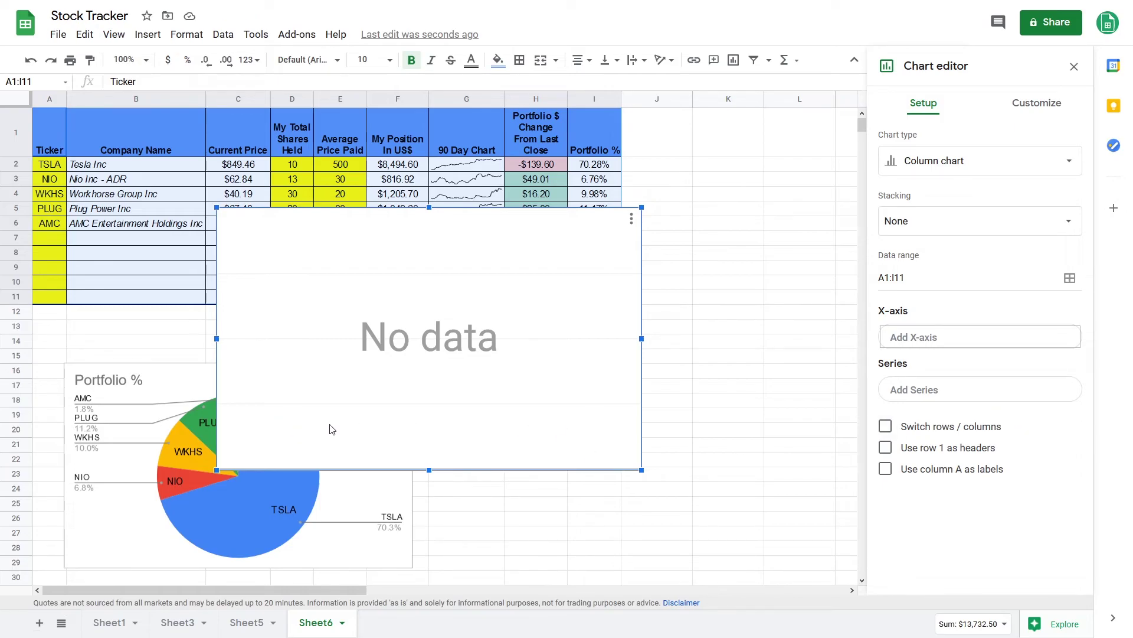
Chart My Position In US$ by Ticker and place it beside the pie chart
{"action": "left_click", "coordinate": [914, 340]}
{"action": "left_click", "coordinate": [921, 392]}
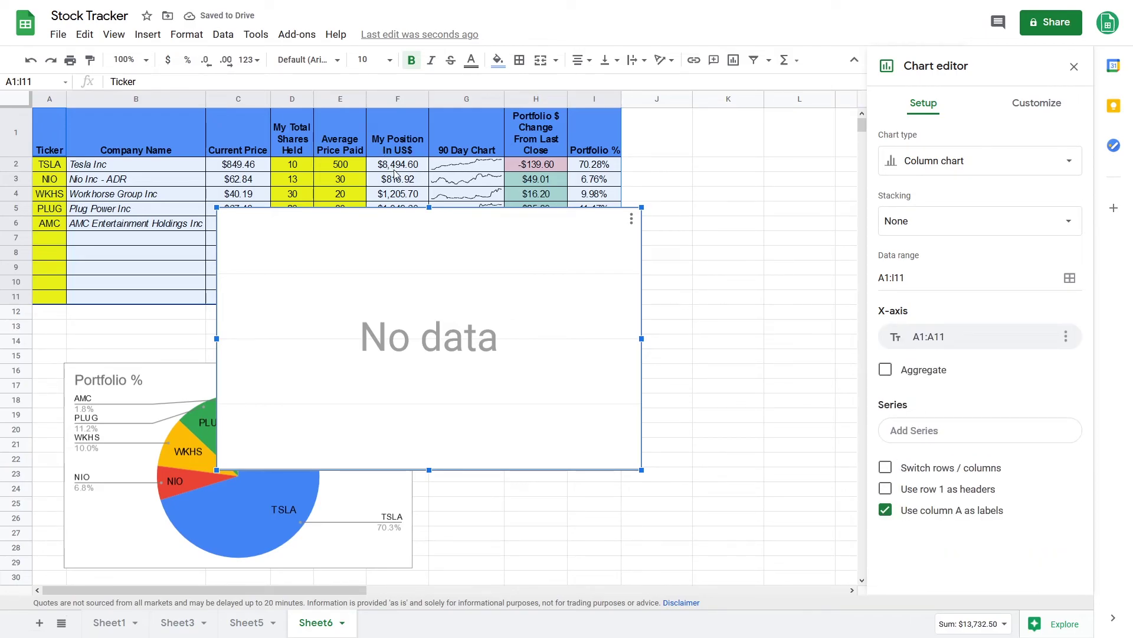
{"action": "left_click", "coordinate": [940, 433]}
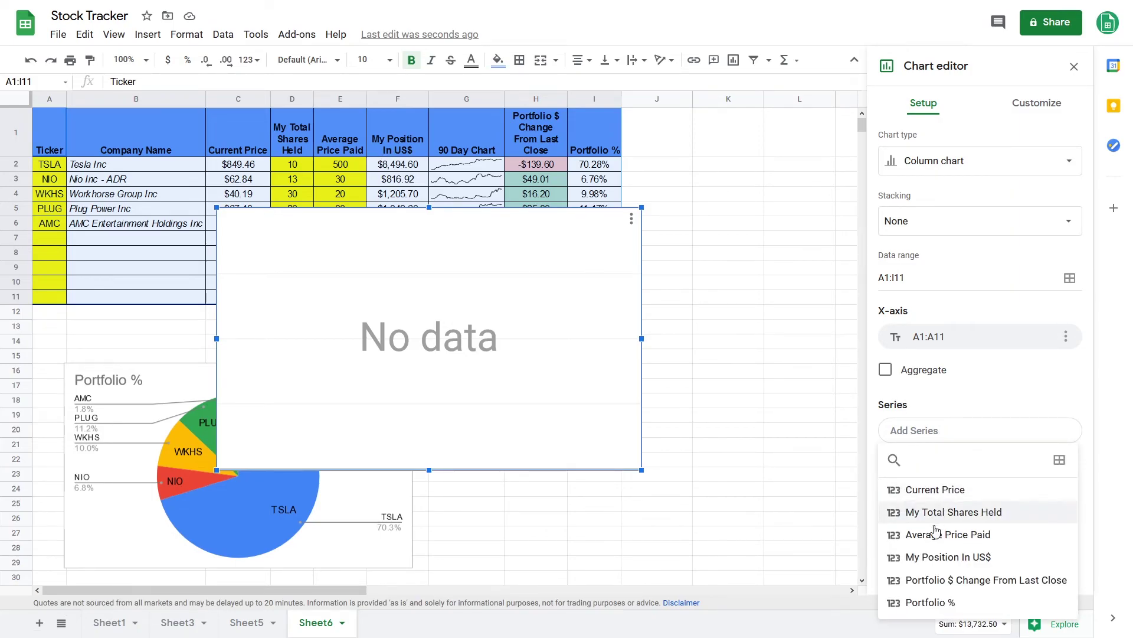
{"action": "left_click", "coordinate": [981, 560]}
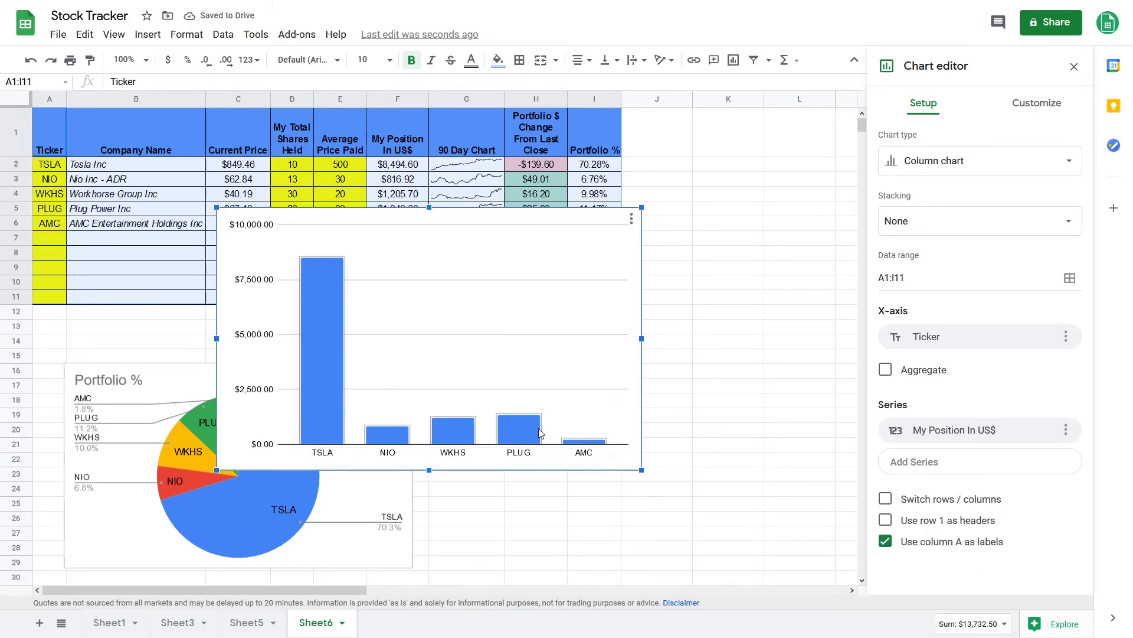
{"action": "left_click_drag", "start_coordinate": [371, 267], "coordinate": [546, 439]}
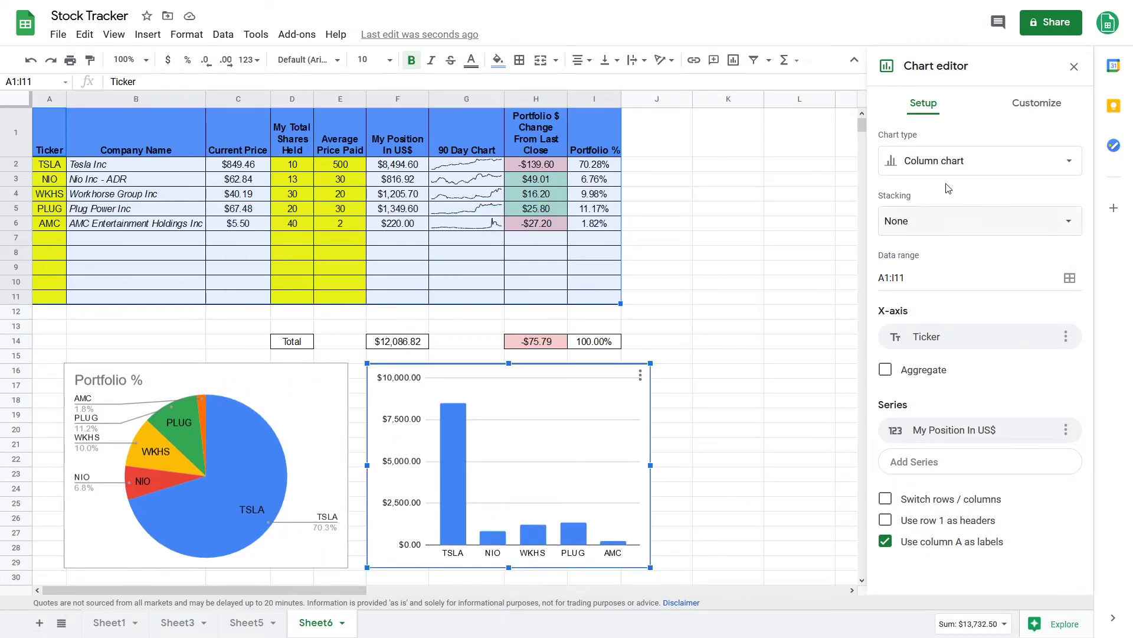
Turn on data labels for the column chart's bars
{"action": "left_click", "coordinate": [1030, 106]}
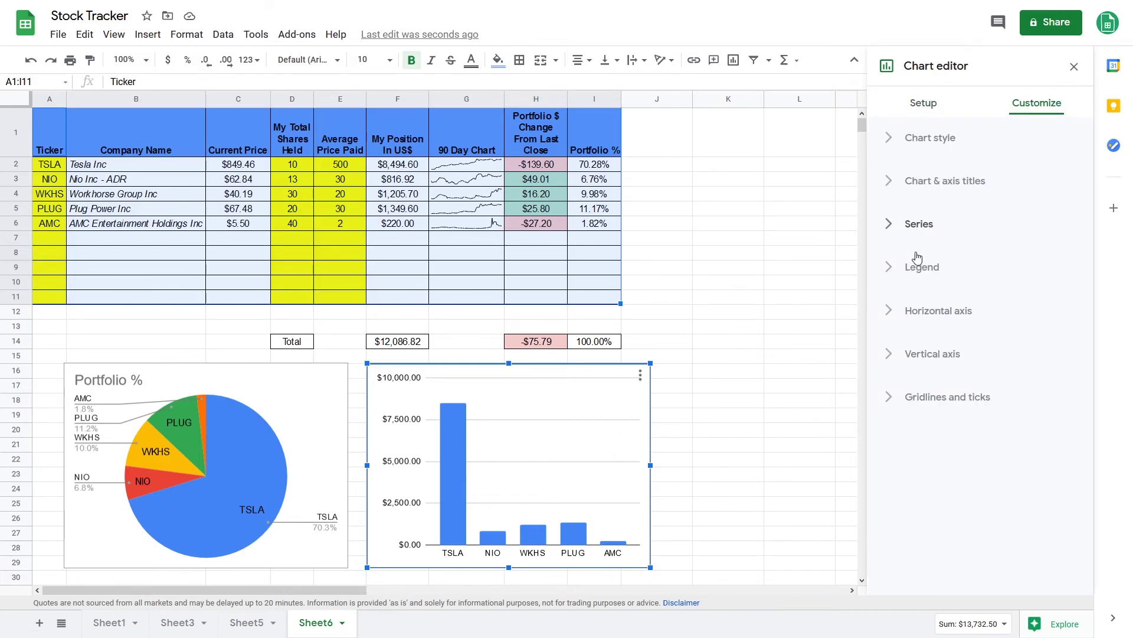
{"action": "left_click", "coordinate": [901, 224]}
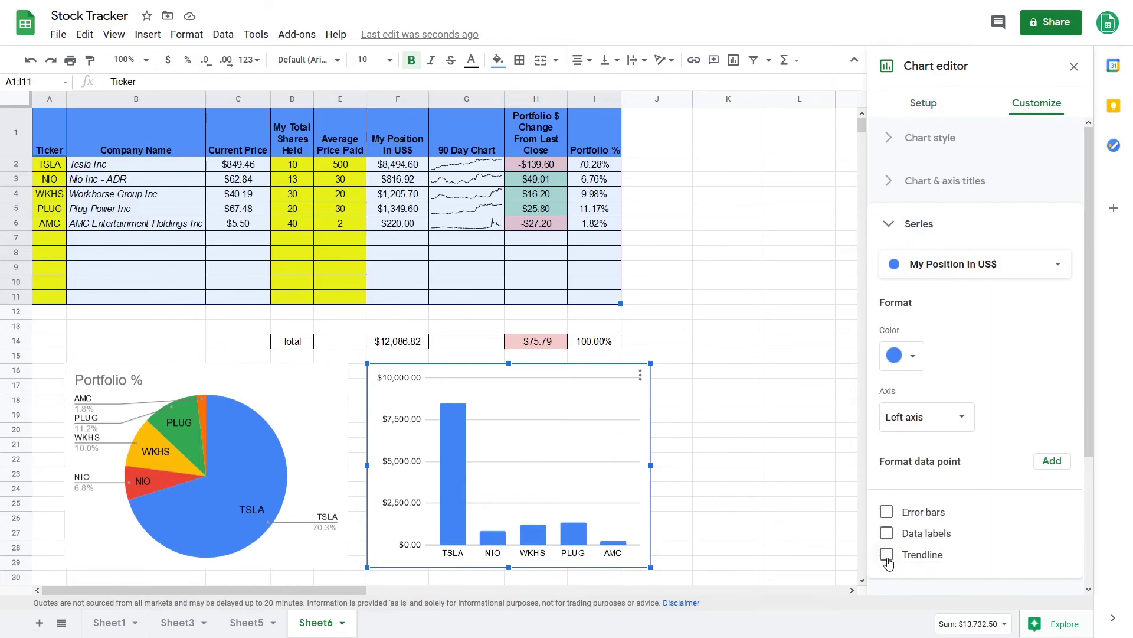
{"action": "left_click", "coordinate": [886, 533]}
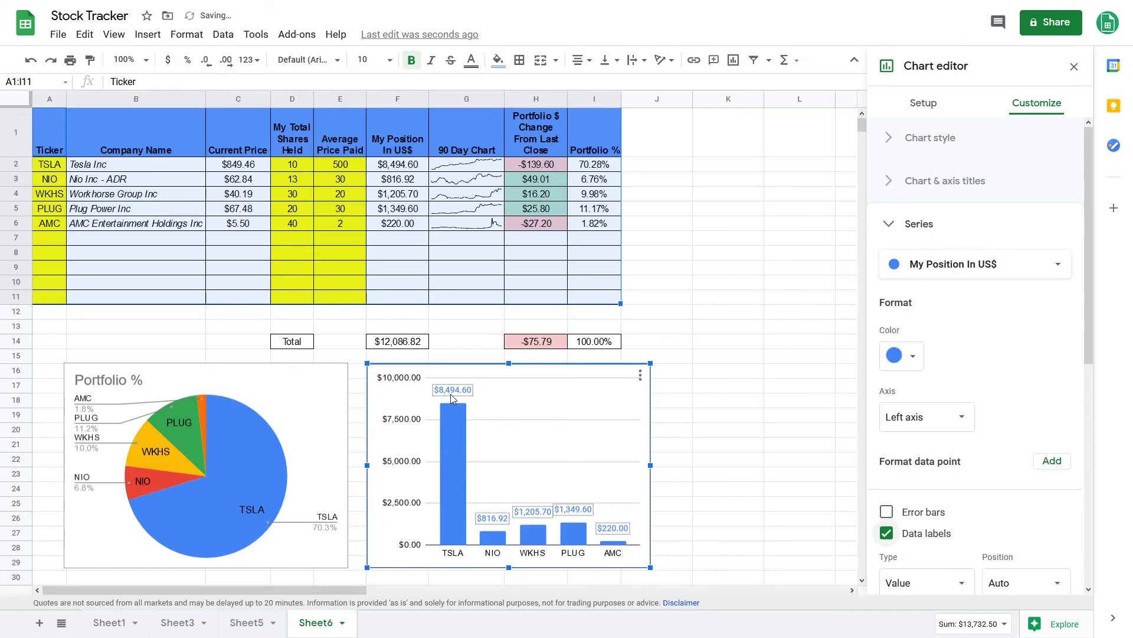
{"action": "left_click", "coordinate": [966, 233]}
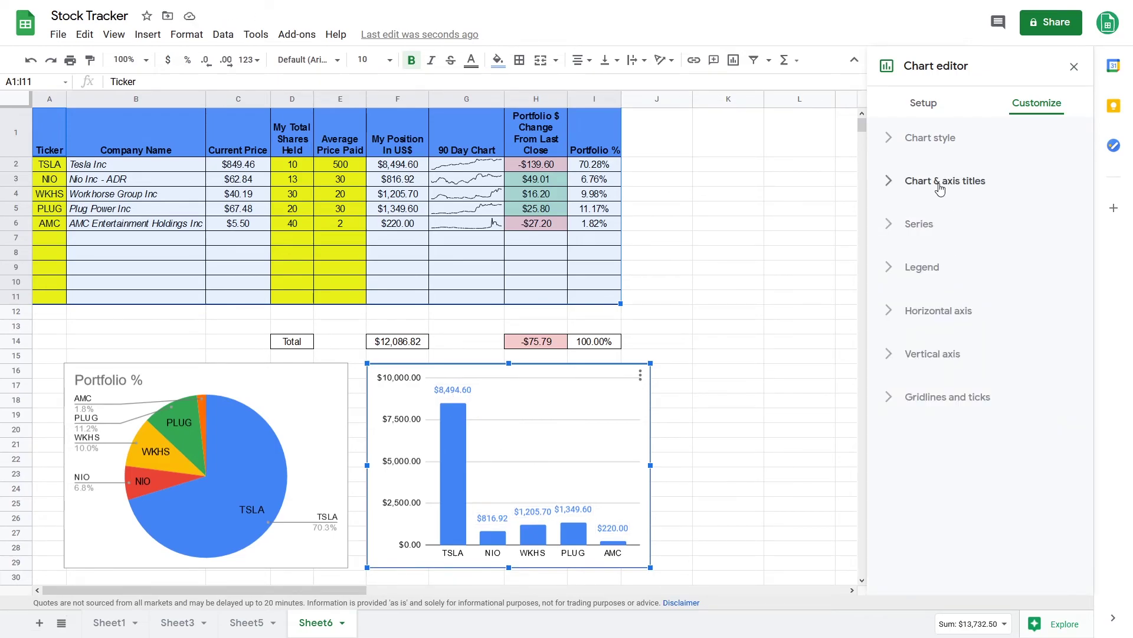
Title the column chart 'Holdings' and close the chart editor
{"action": "left_click", "coordinate": [963, 187]}
{"action": "left_click", "coordinate": [907, 281]}
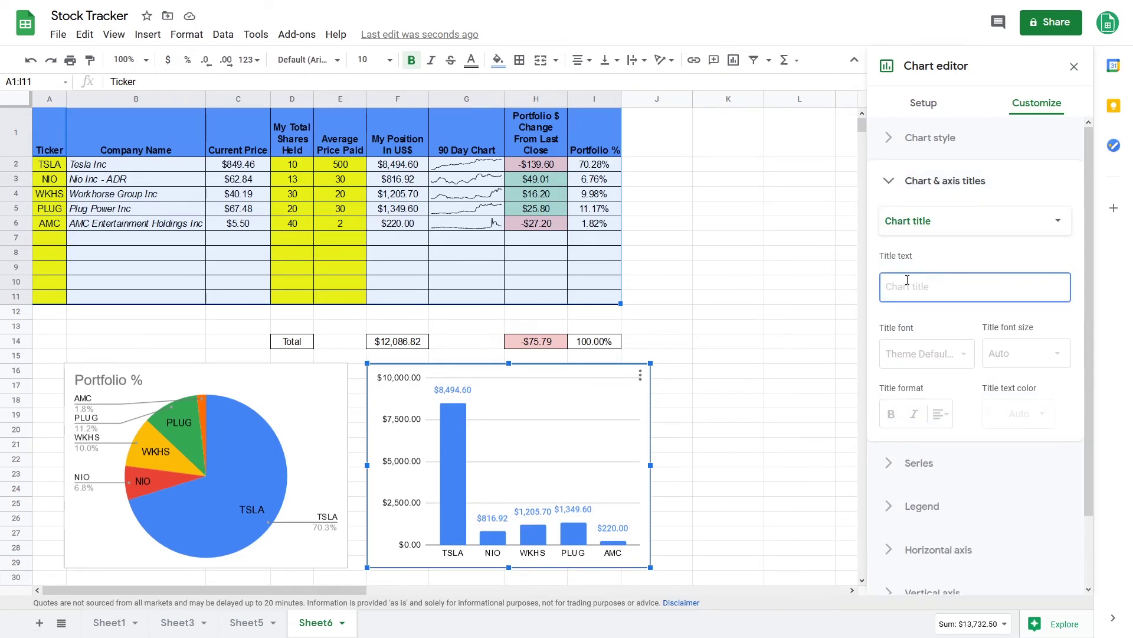
{"action": "type", "text": "Holdings"}
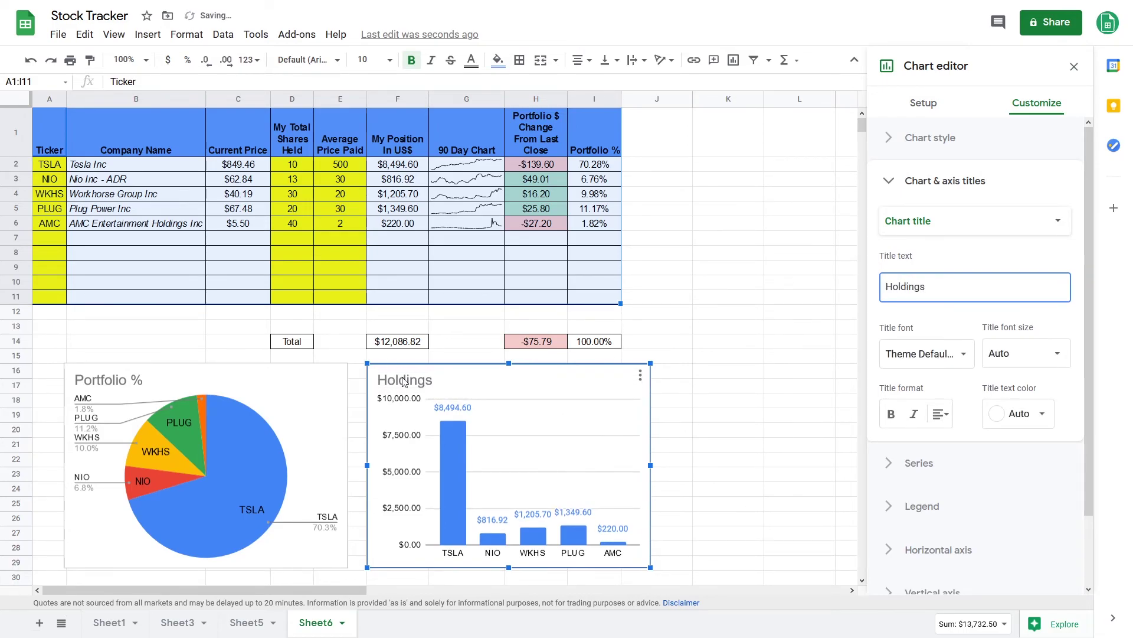
{"action": "left_click", "coordinate": [1075, 66]}
{"action": "left_click", "coordinate": [789, 401]}
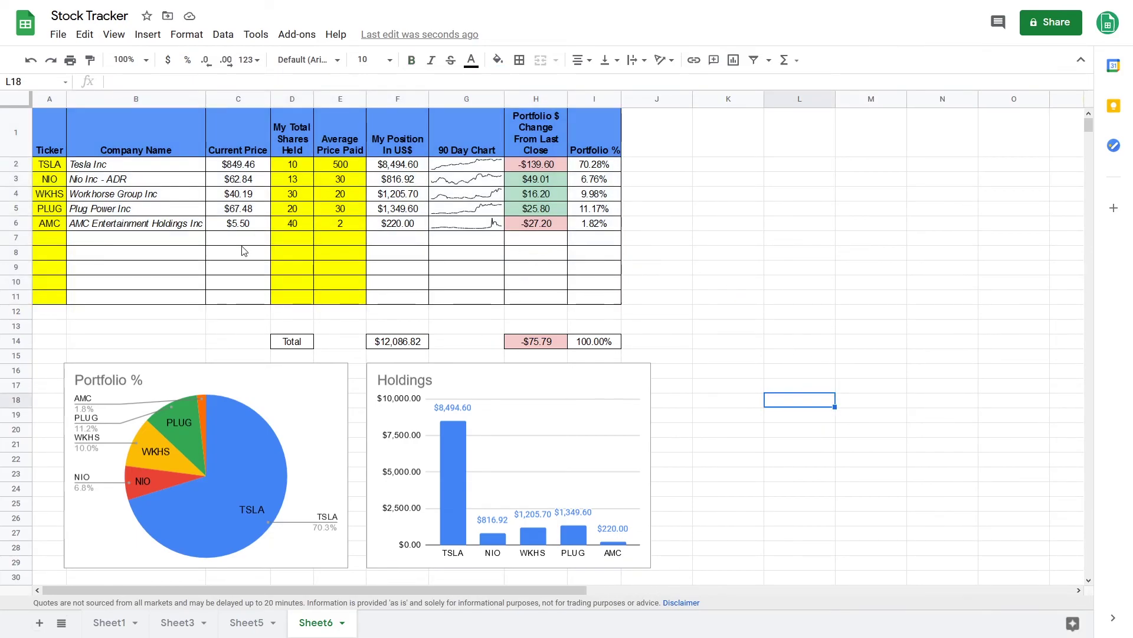
Add a RIDE row in A7 with 20 shares held at an average price of 14
{"action": "left_click", "coordinate": [58, 242]}
{"action": "type", "text": "RIDE"}
{"action": "key", "text": "Return"}
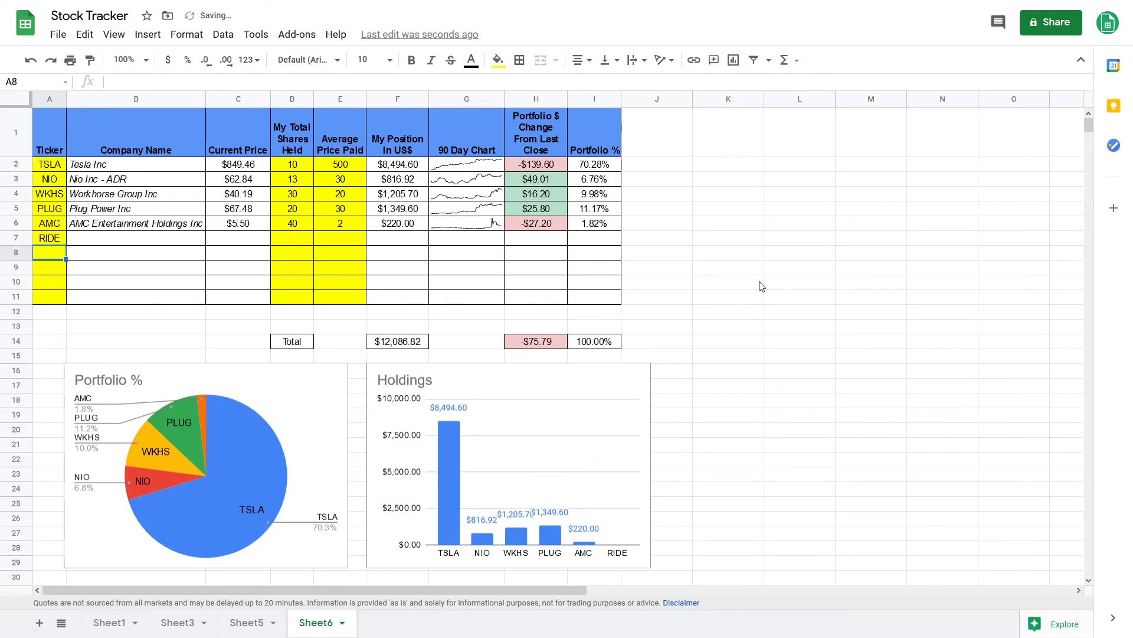
{"action": "left_click", "coordinate": [295, 243]}
{"action": "type", "text": "20"}
{"action": "key", "text": "Return"}
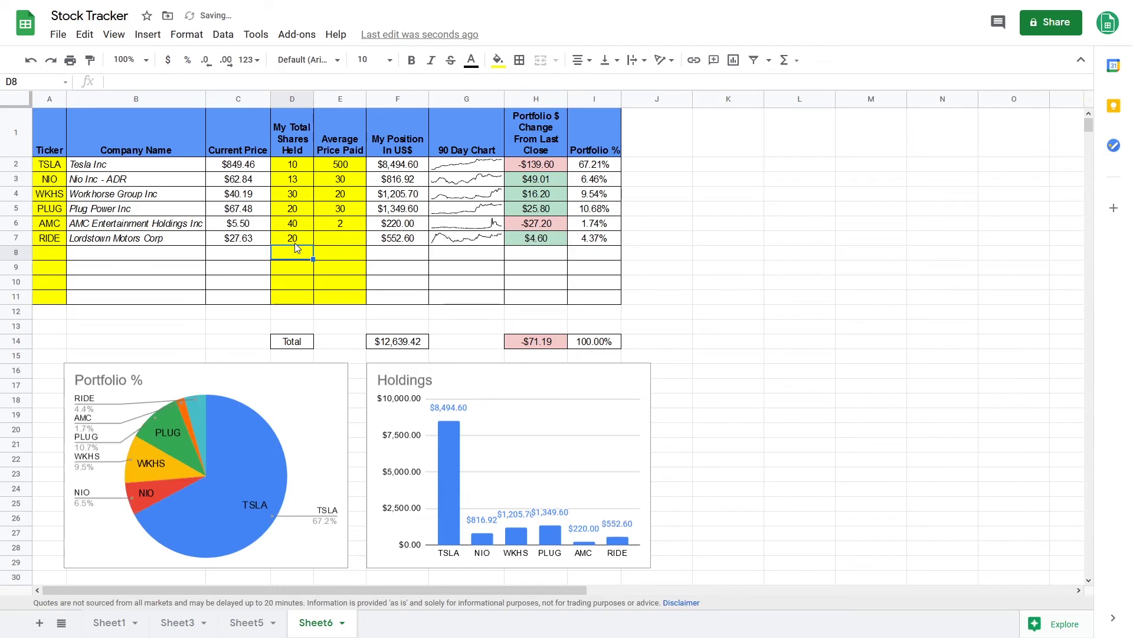
{"action": "left_click", "coordinate": [329, 240]}
{"action": "type", "text": "14"}
{"action": "key", "text": "Return"}
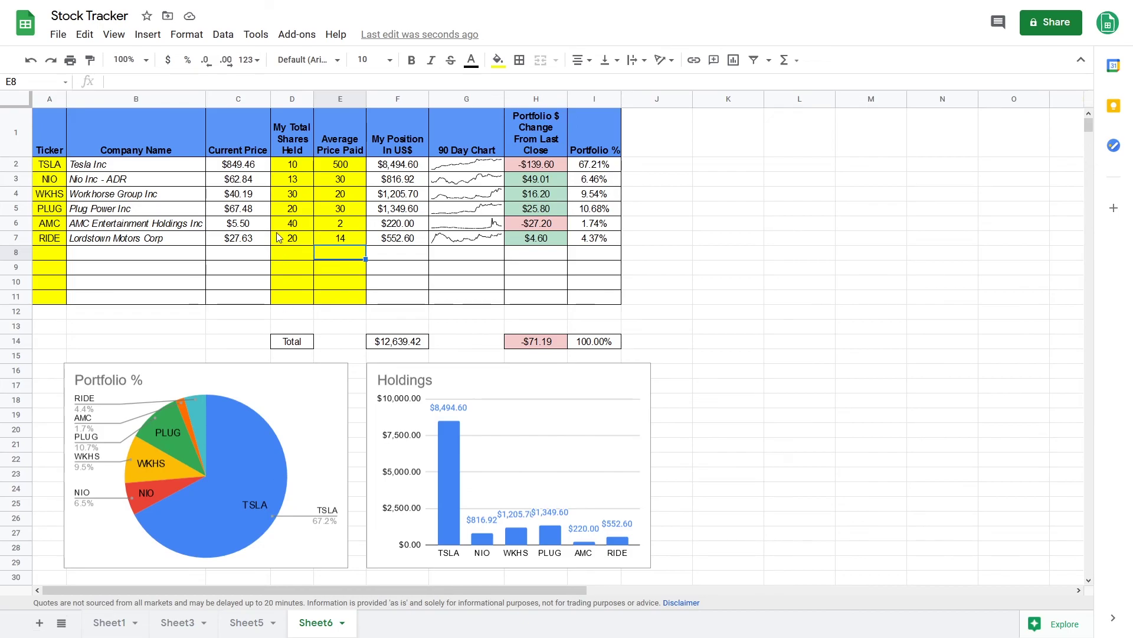
Change TSLA's shares held in D2 to 5
{"action": "left_click", "coordinate": [297, 169]}
{"action": "type", "text": "5"}
{"action": "key", "text": "Return"}
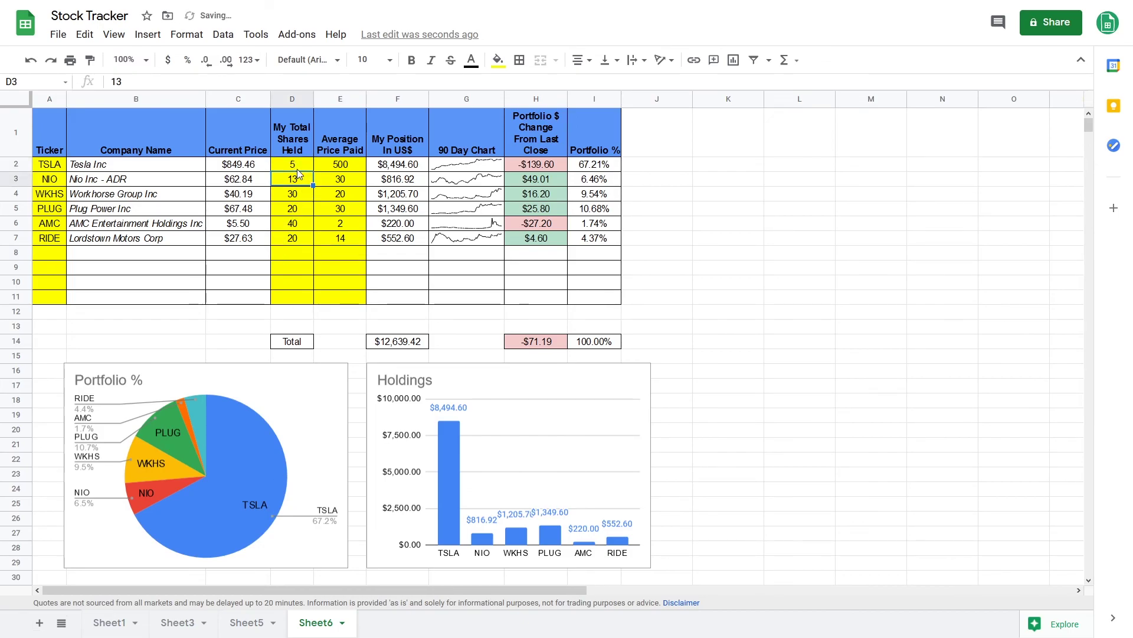
{"action": "left_click", "coordinate": [753, 565]}
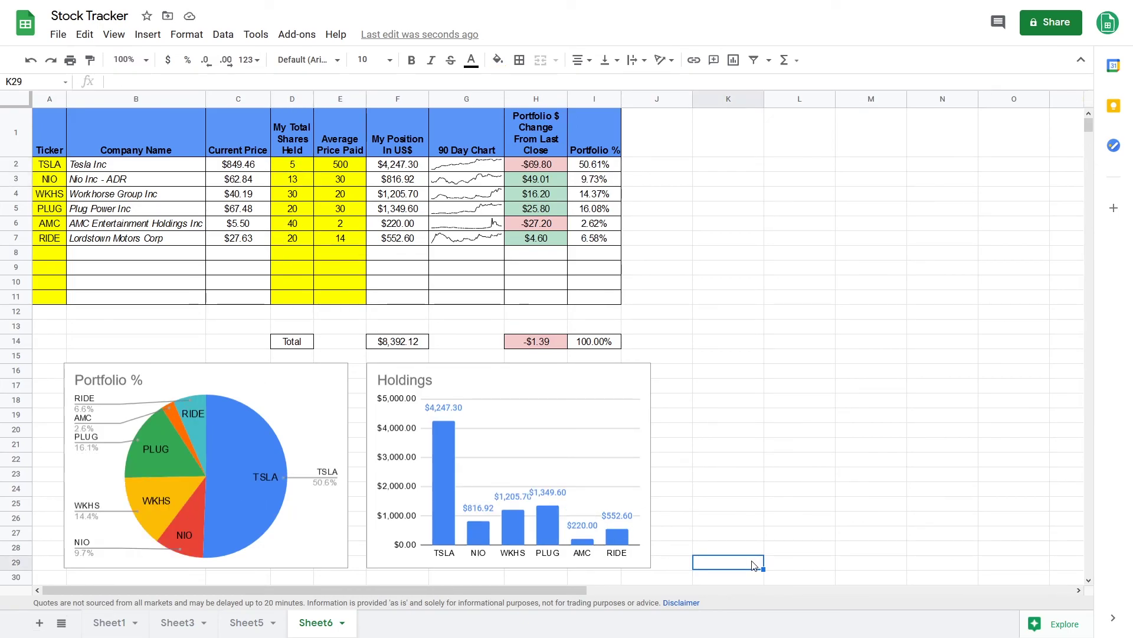